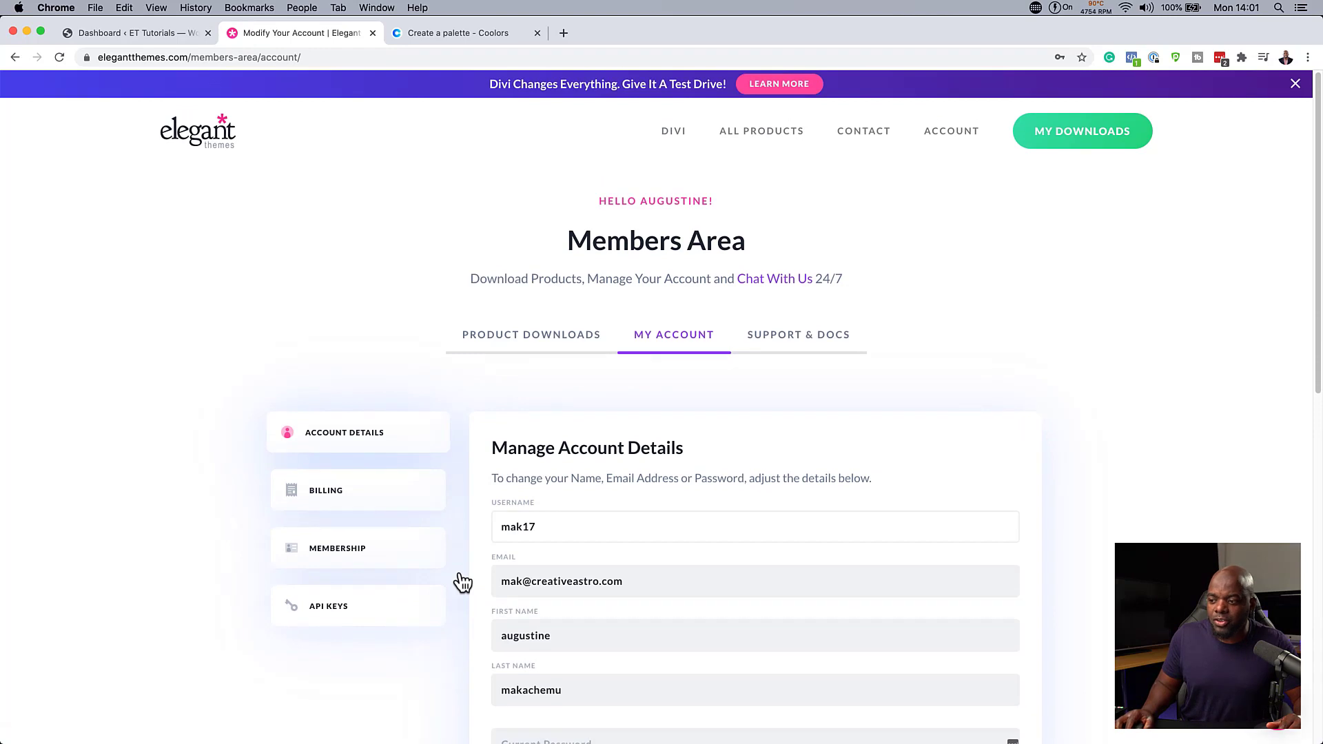
- View the API keys page of the Elegant Themes account and the Updates settings in the WordPress site's Divi Theme Options
{"action": "left_click", "coordinate": [340, 611]}
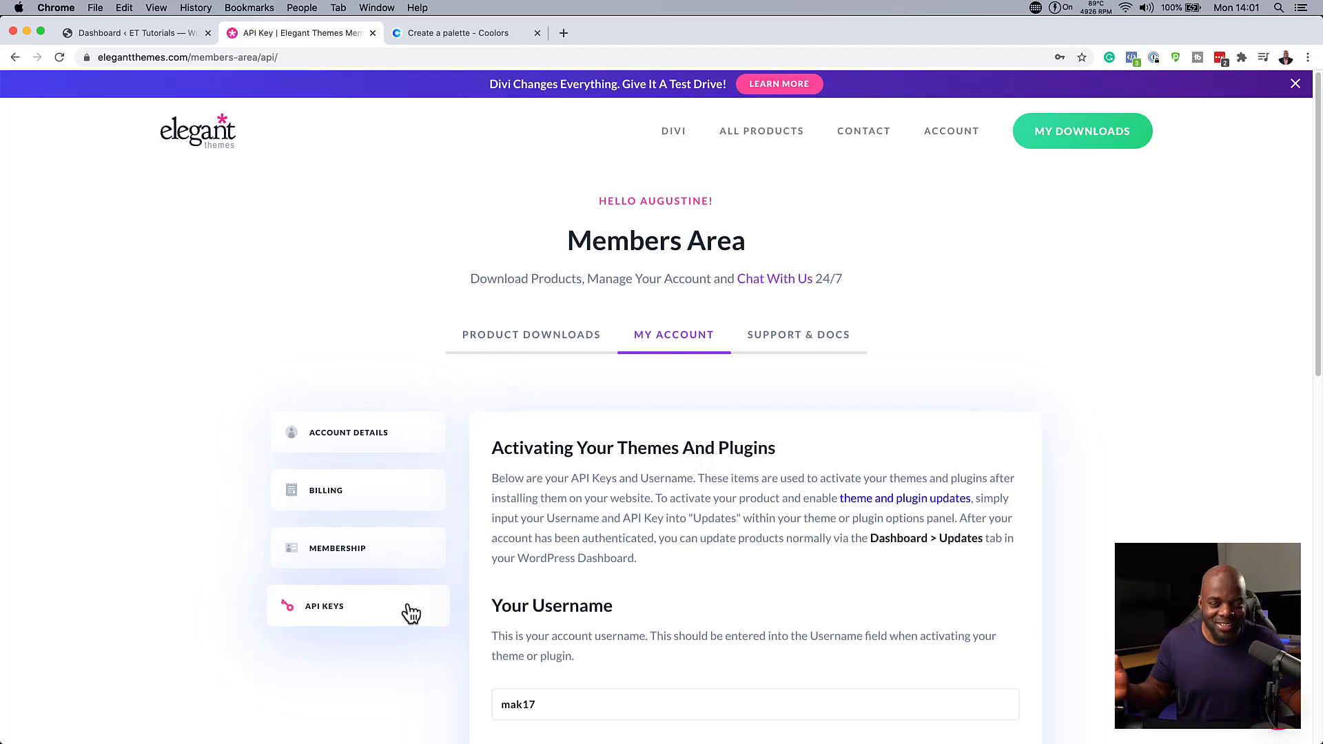
{"action": "left_click", "coordinate": [147, 32]}
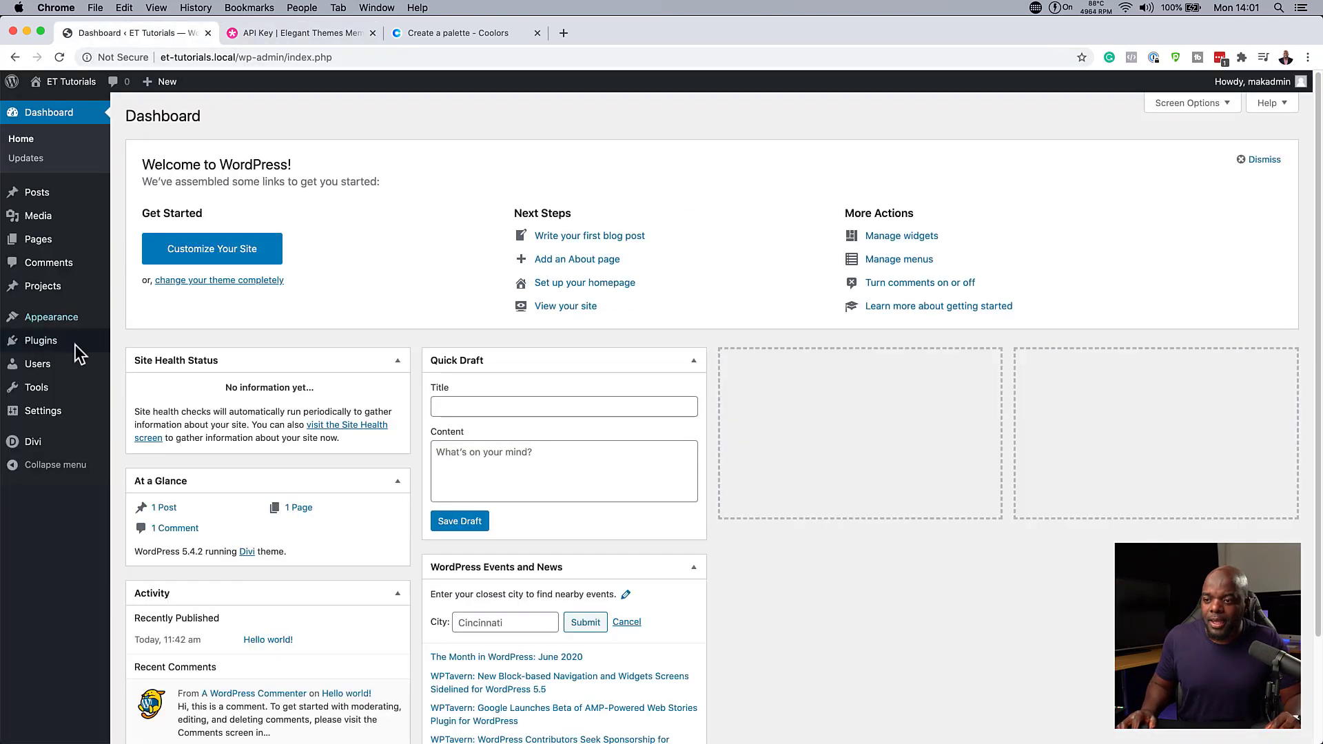
{"action": "mouse_move", "coordinate": [60, 448]}
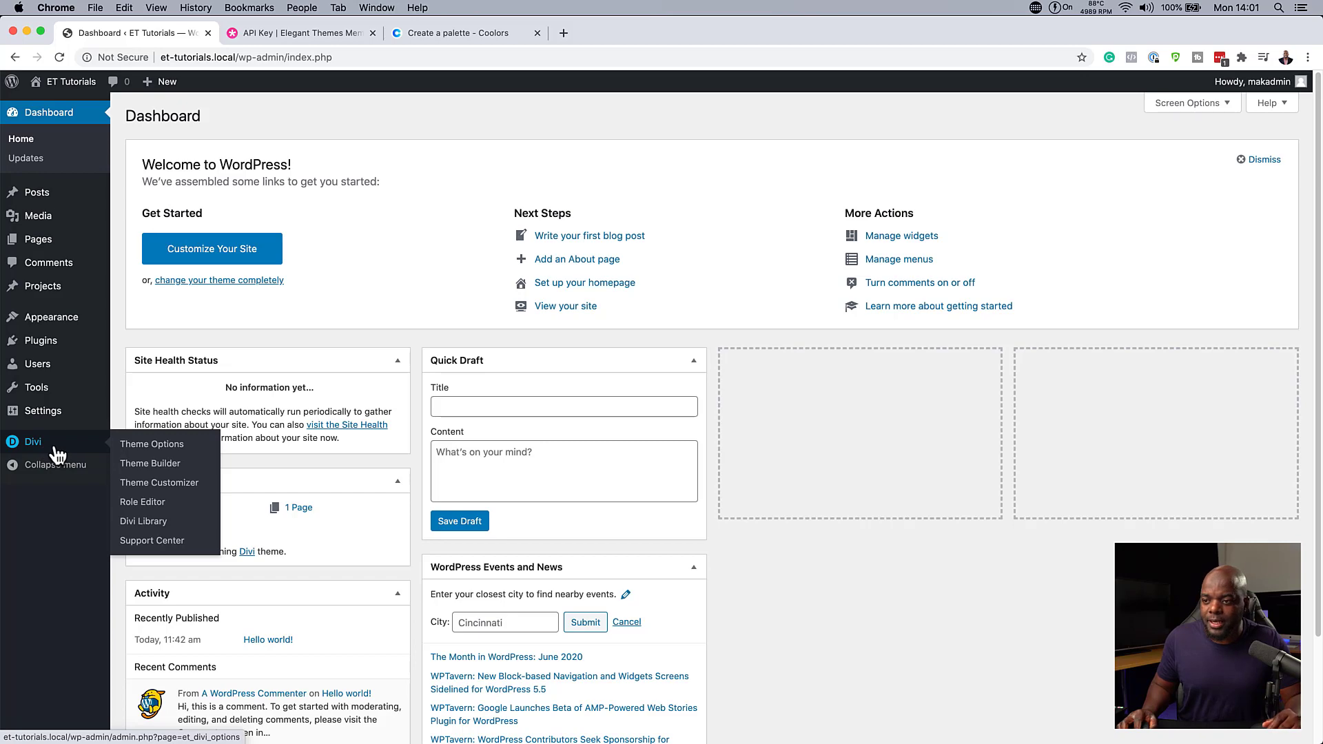
{"action": "left_click", "coordinate": [153, 447]}
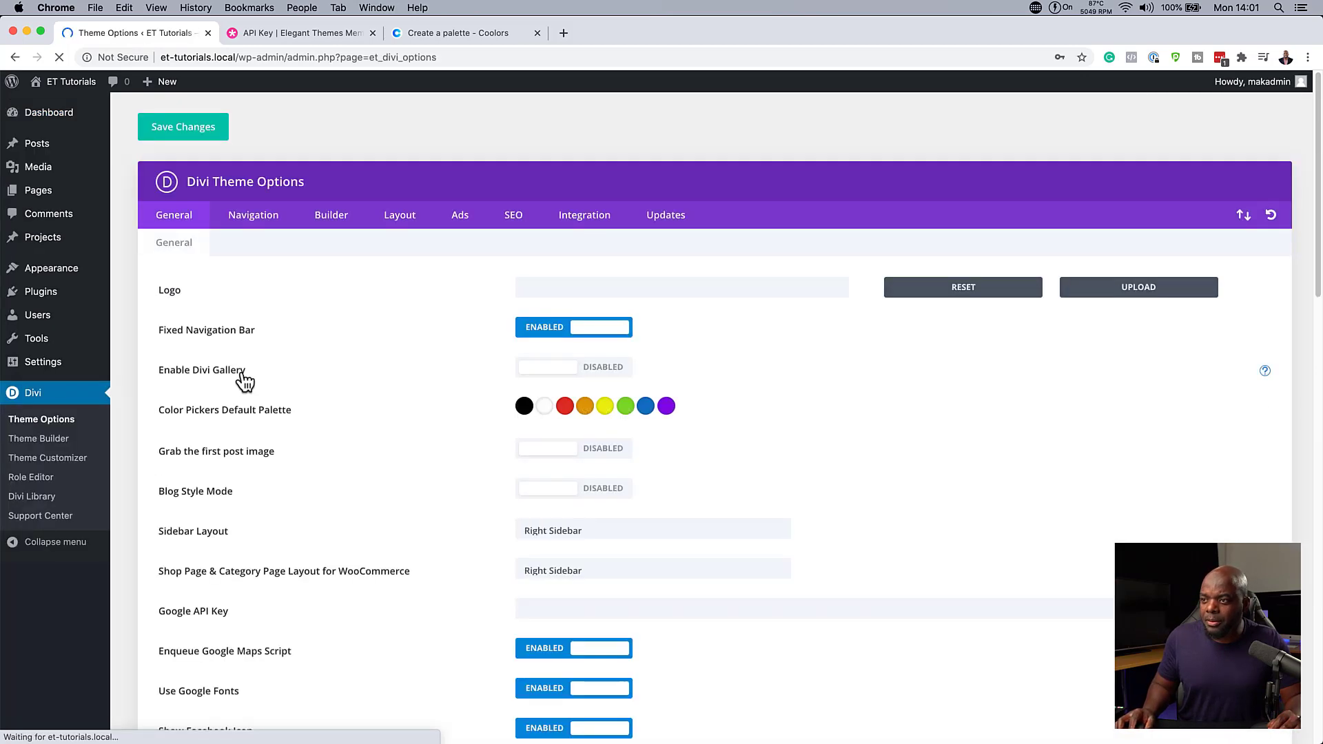
{"action": "left_click", "coordinate": [685, 217]}
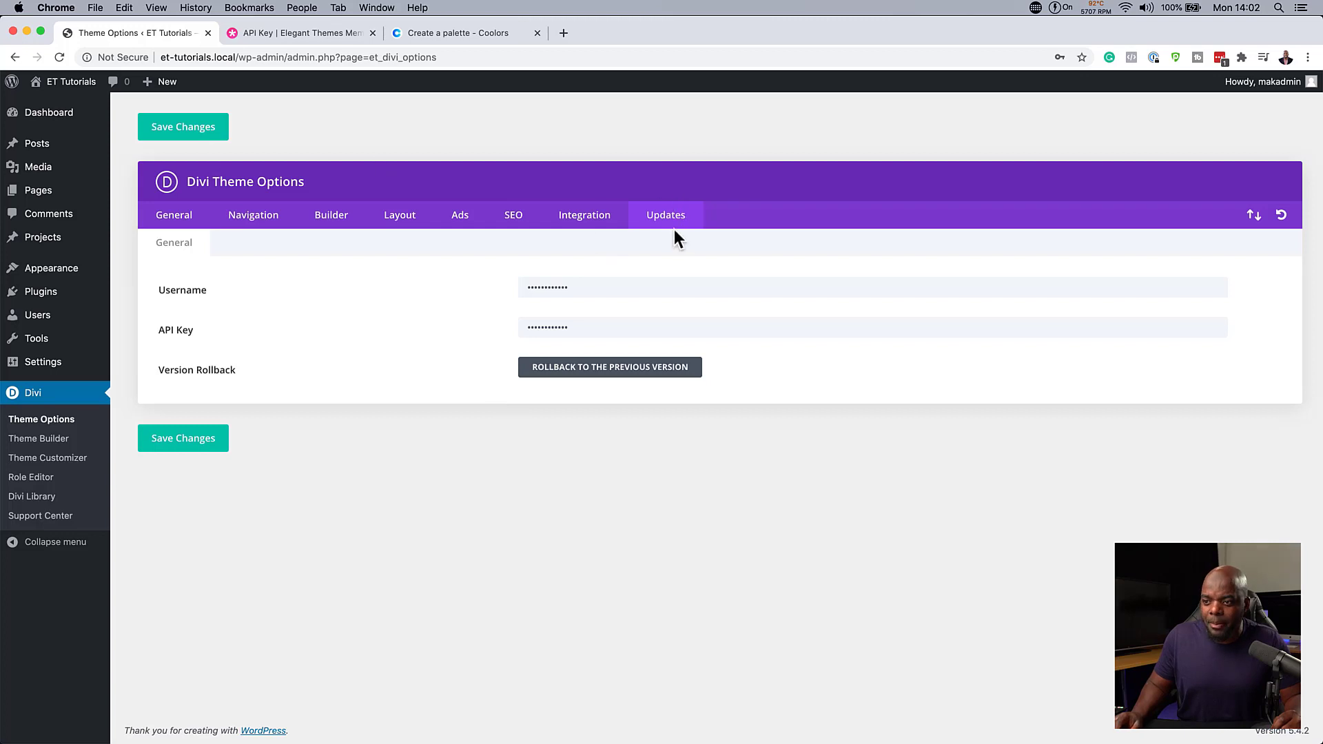
- In the general Divi theme options, set the first default palette colour to #AD325F, copied from the Coolors palette
{"action": "left_click", "coordinate": [187, 213]}
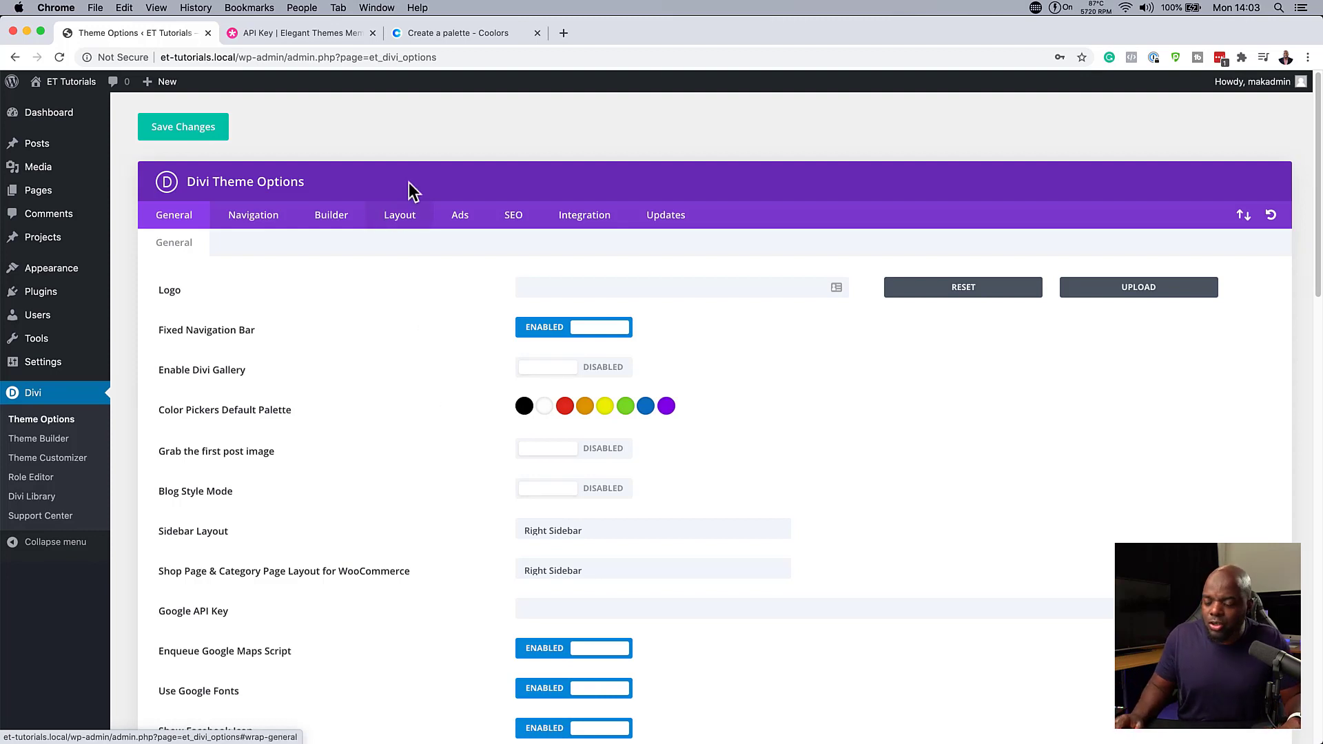
{"action": "left_click", "coordinate": [486, 35]}
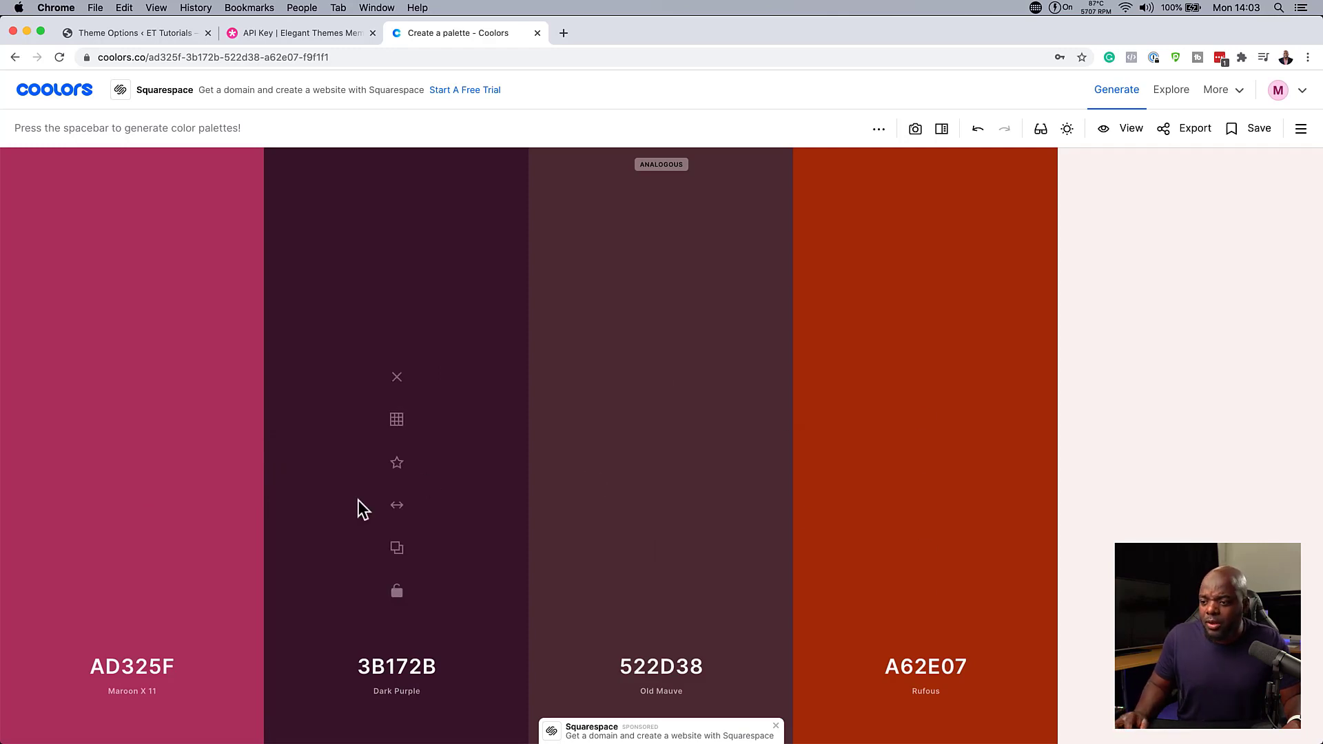
{"action": "left_click", "coordinate": [130, 556]}
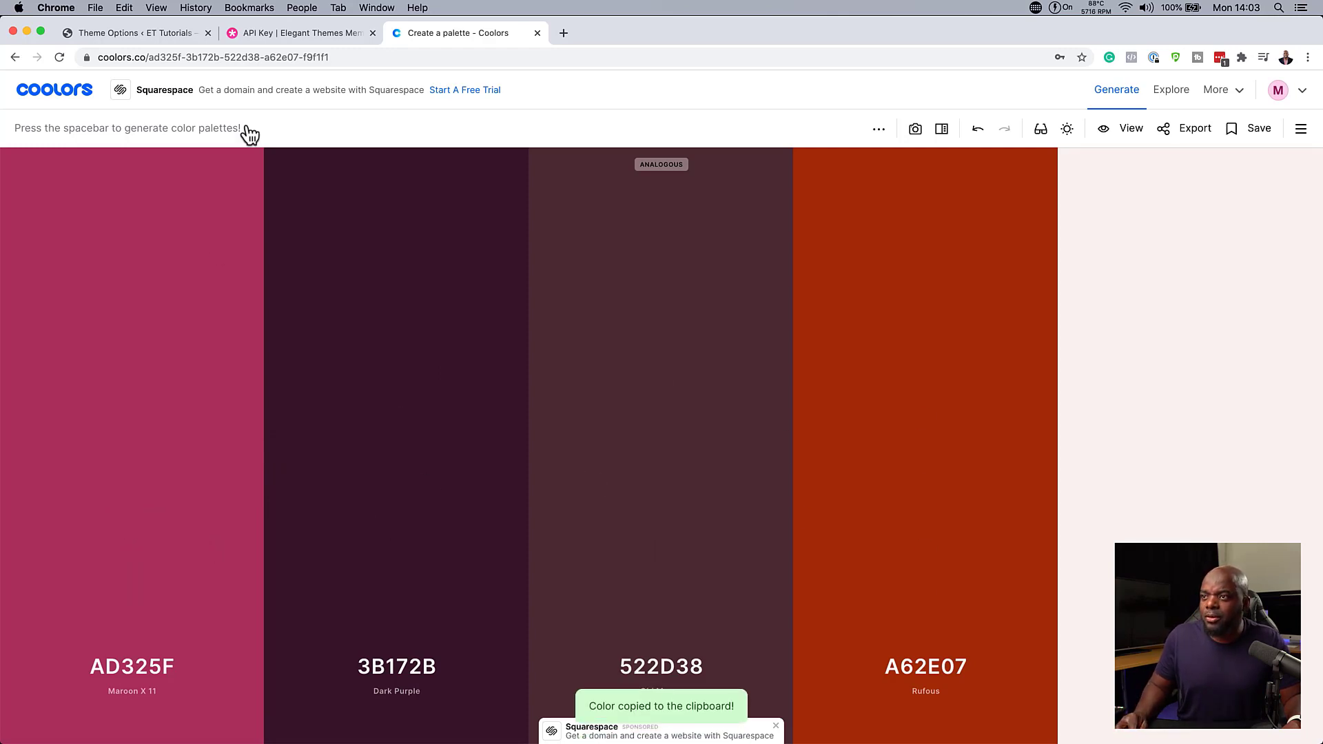
{"action": "left_click", "coordinate": [166, 34]}
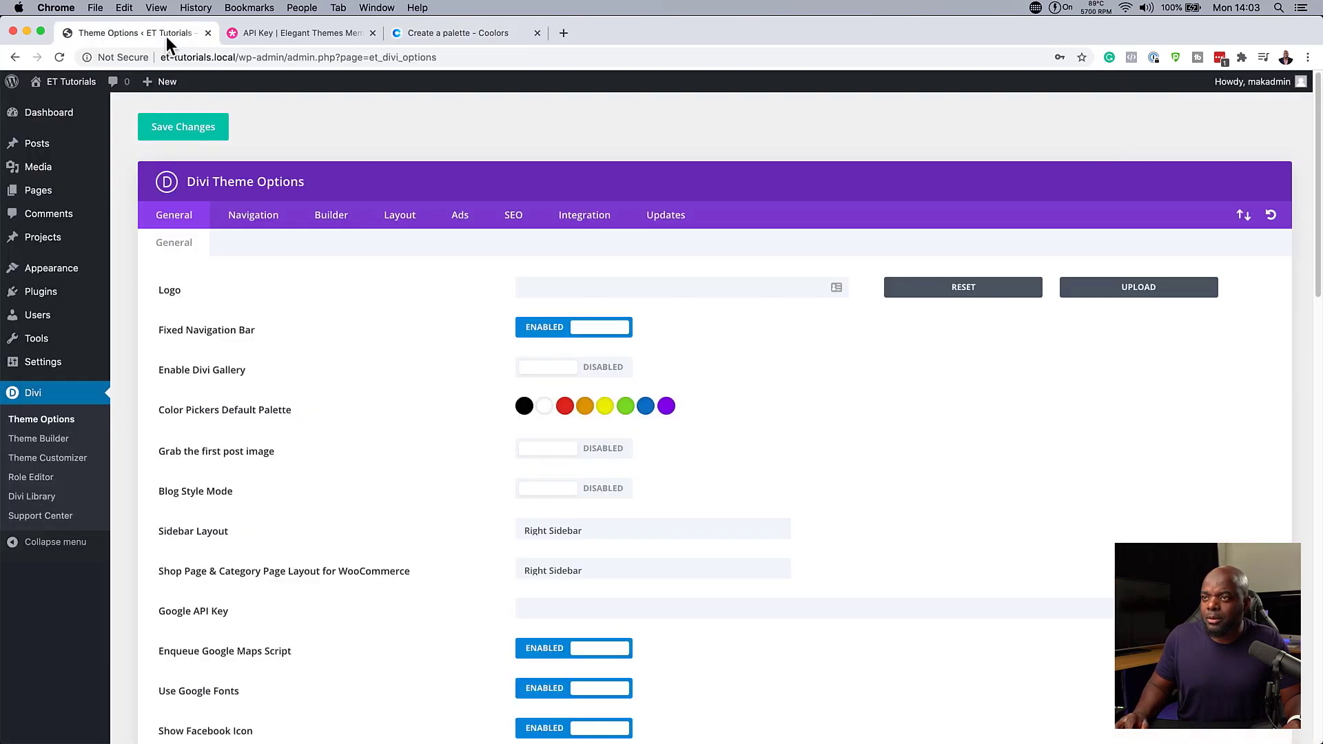
{"action": "left_click", "coordinate": [524, 407]}
{"action": "double_click", "coordinate": [562, 435]}
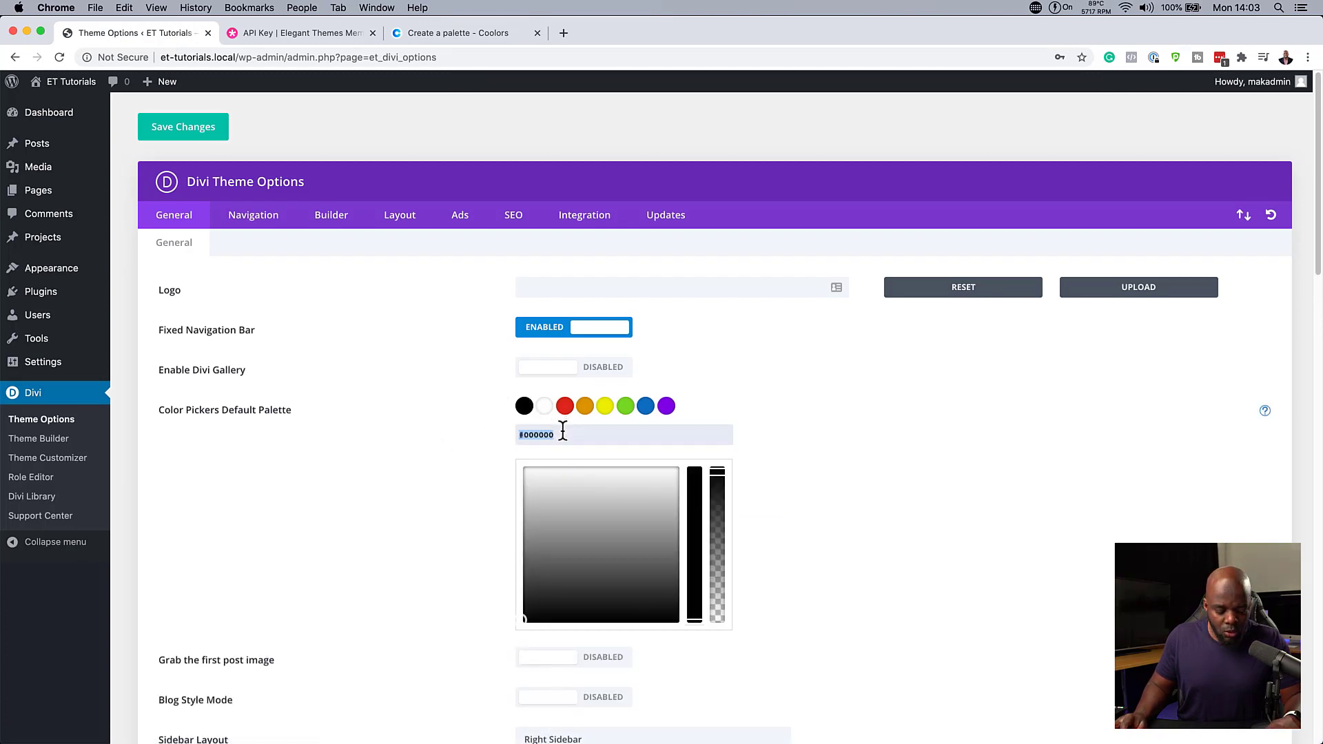
{"action": "key", "text": "super+v"}
{"action": "key", "text": "Return"}
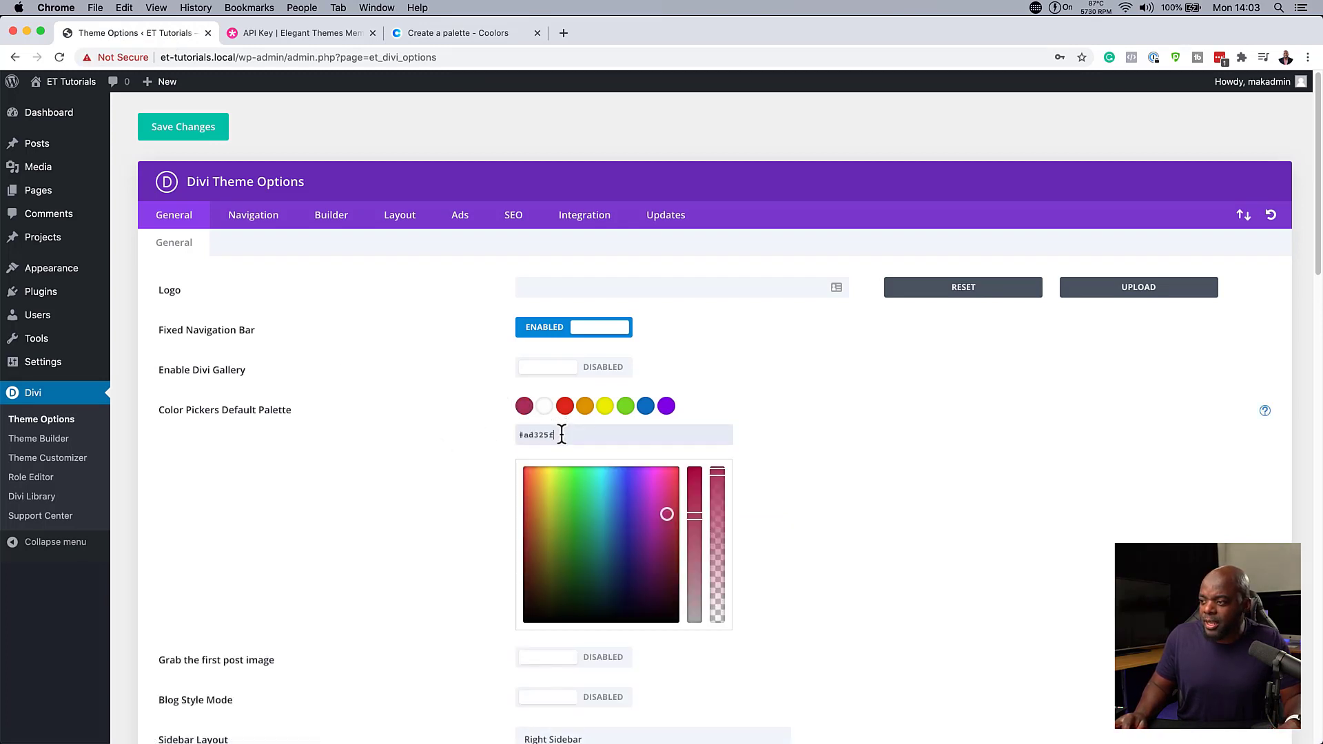
- Copy the Dark Purple 3B172B from Coolors and set it as the second colour of Divi's default palette
{"action": "left_click", "coordinate": [545, 407]}
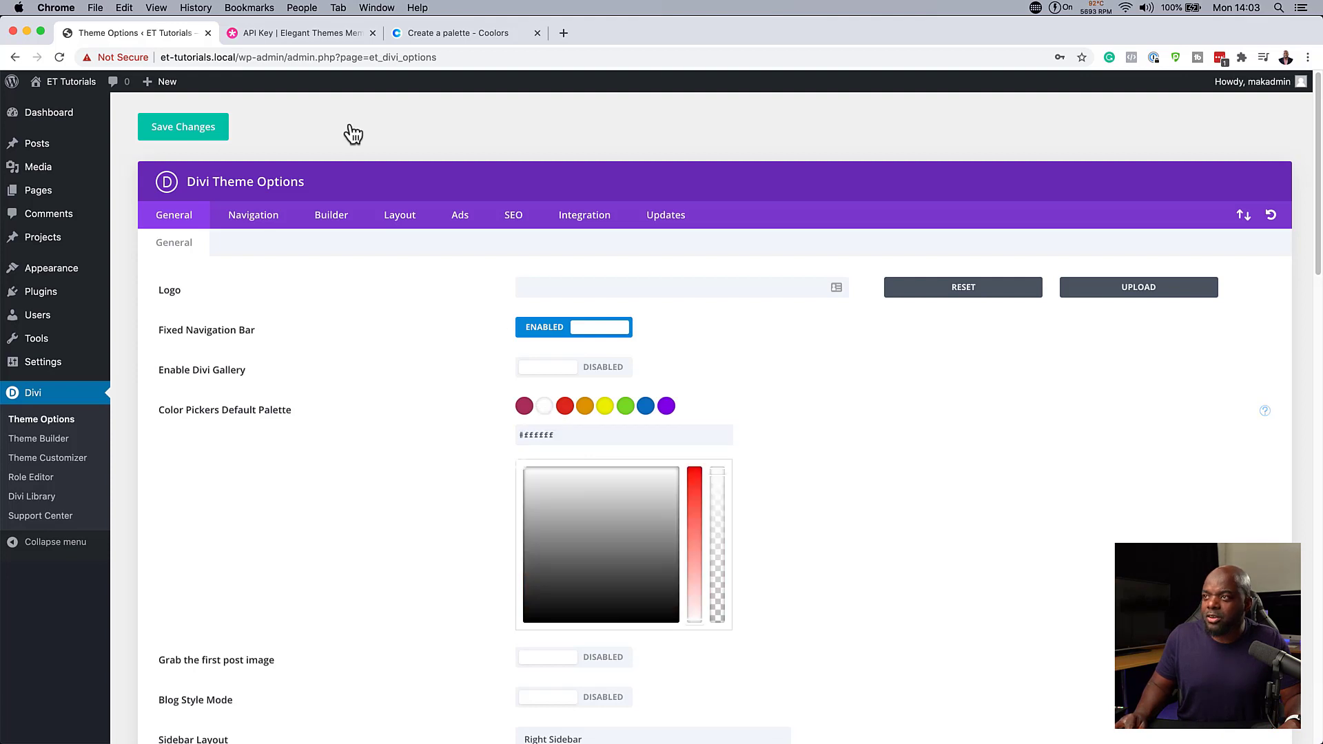
{"action": "left_click", "coordinate": [441, 34]}
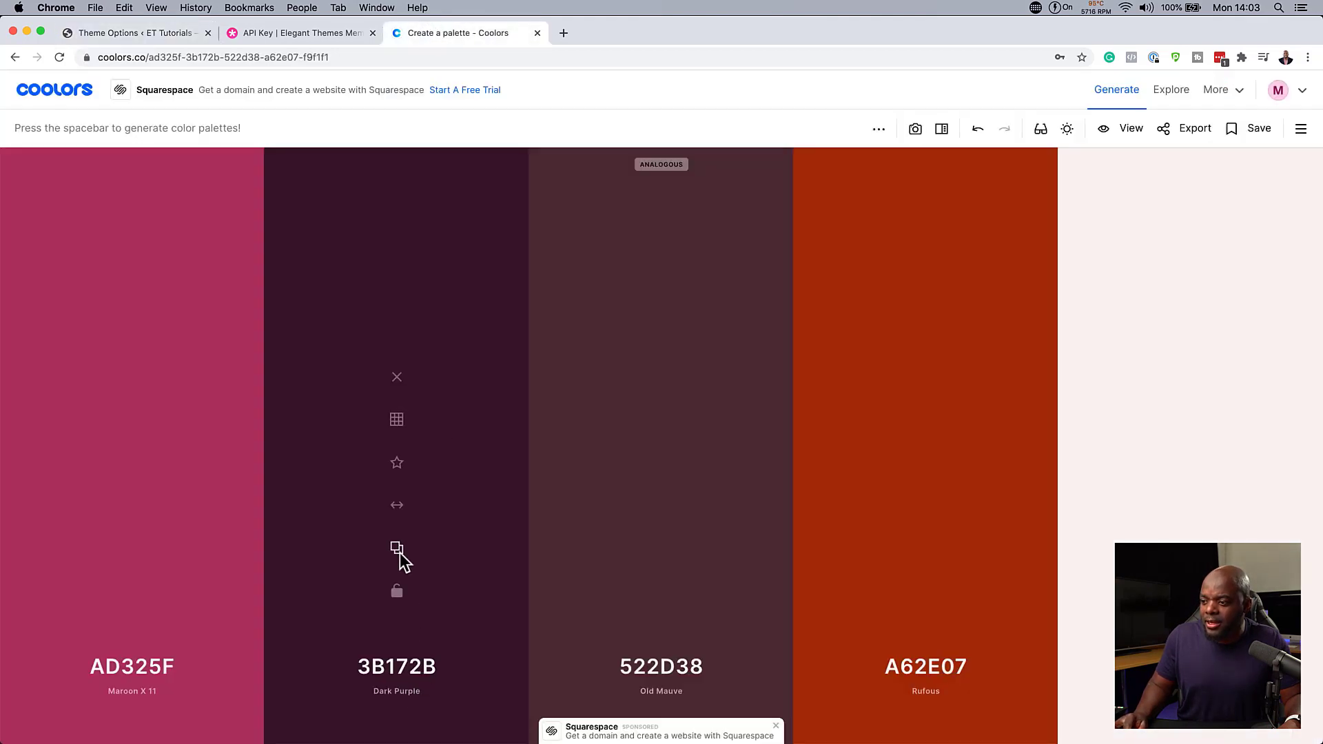
{"action": "left_click", "coordinate": [398, 549]}
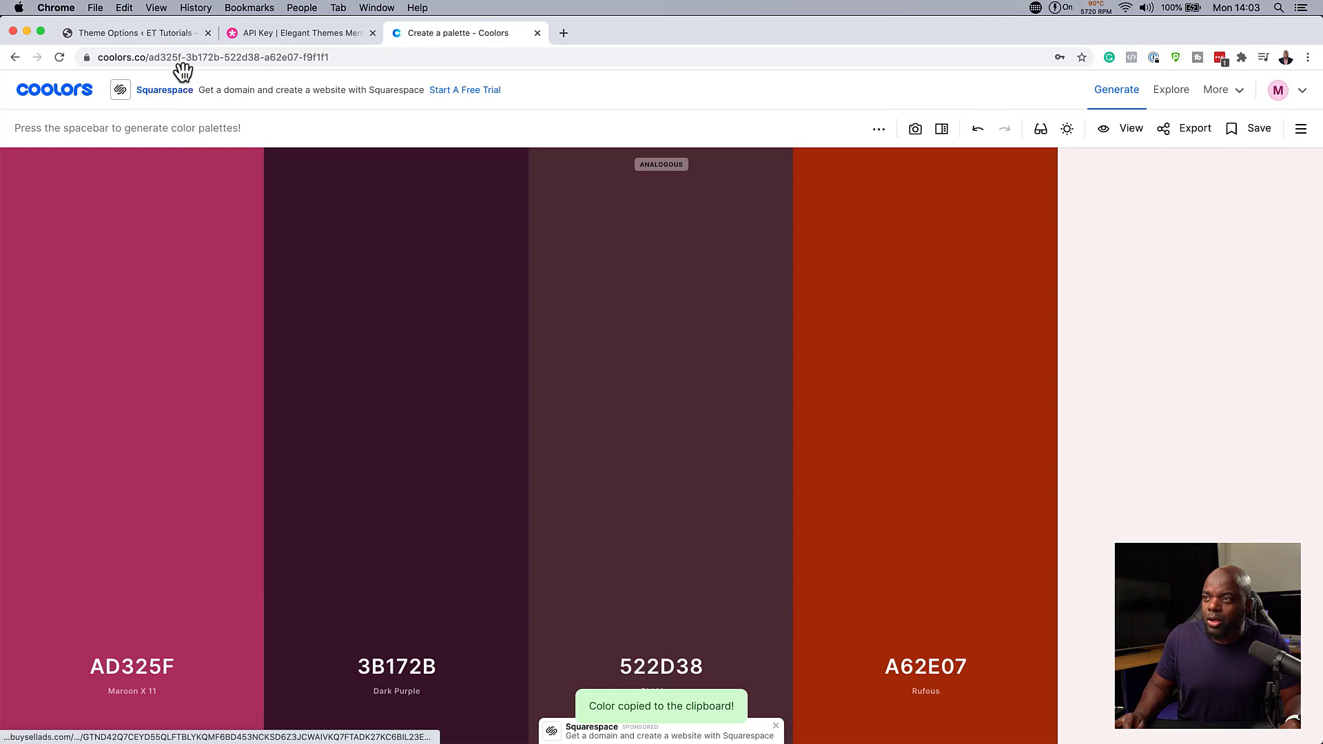
{"action": "left_click", "coordinate": [166, 35]}
{"action": "left_click", "coordinate": [569, 435]}
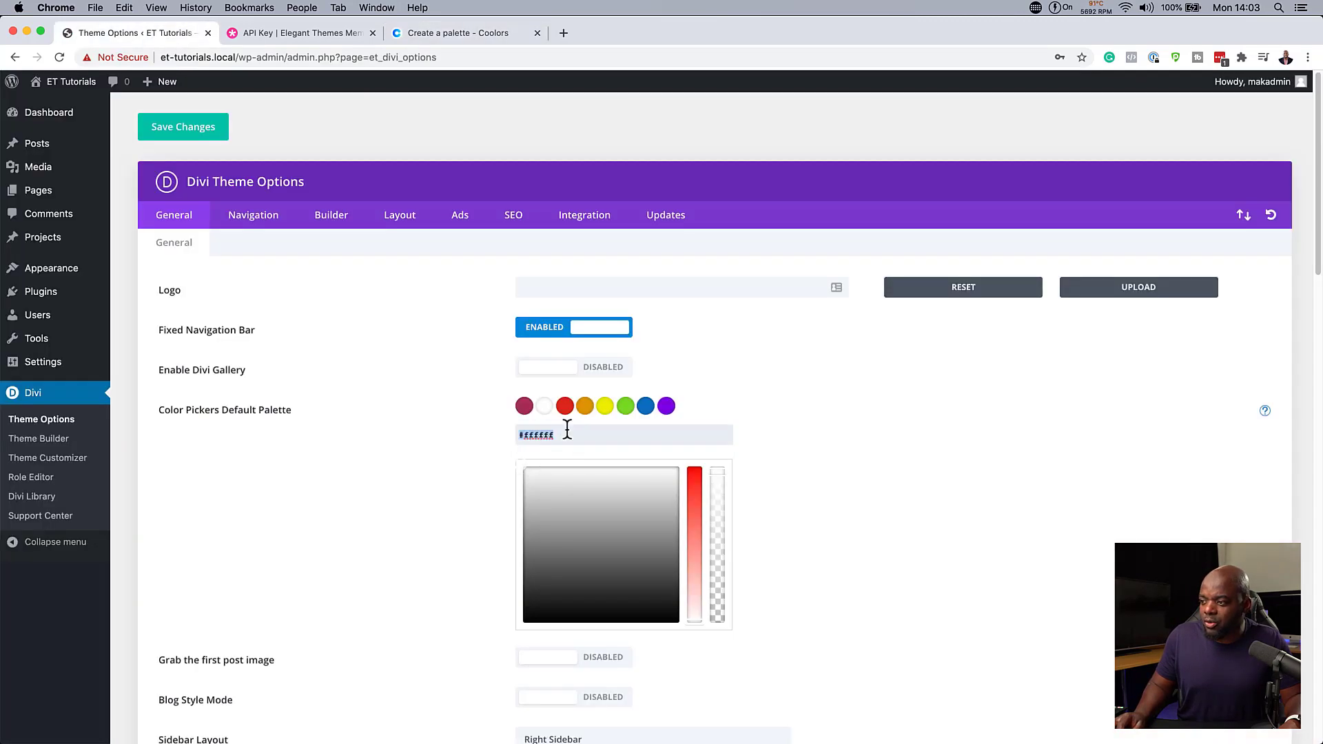
{"action": "key", "text": "super+a"}
{"action": "key", "text": "super+v"}
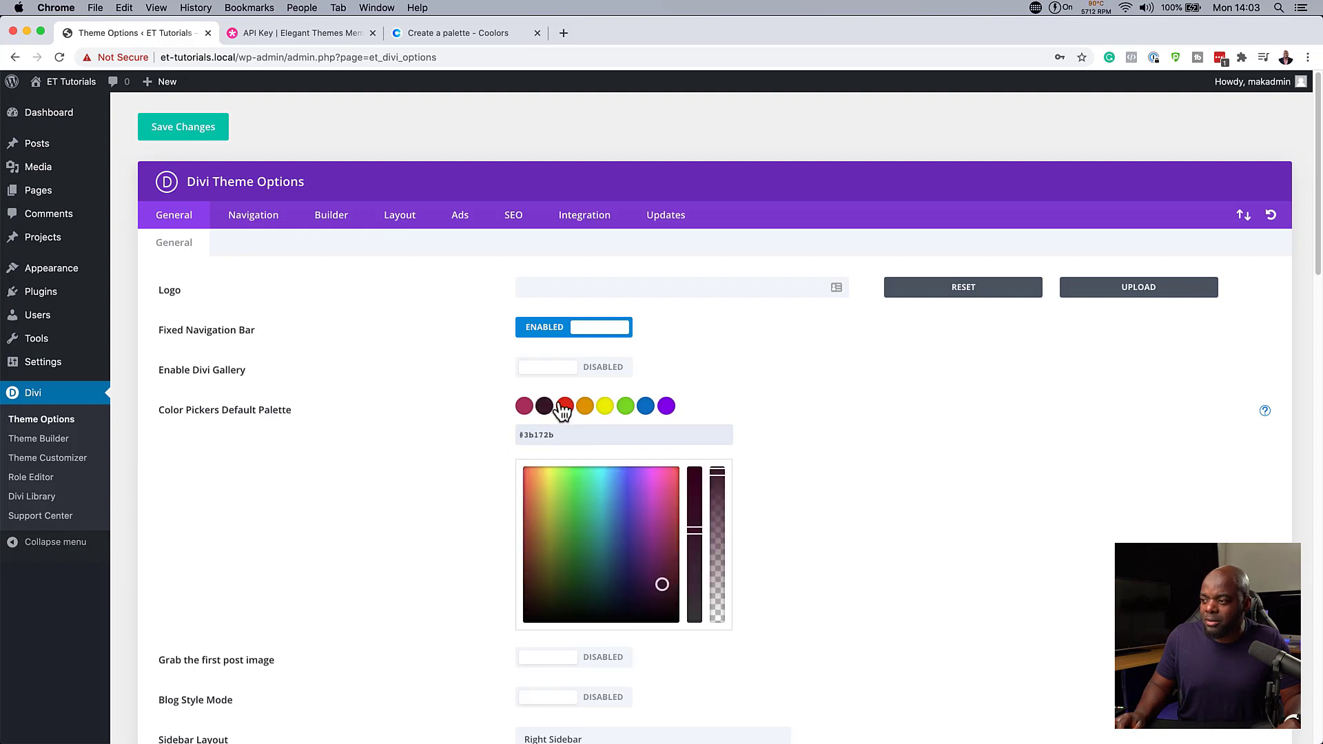
- Replace the third default palette colour in Divi with the Old Mauve 522D38 copied from Coolors
{"action": "left_click", "coordinate": [565, 406]}
{"action": "left_click", "coordinate": [433, 36]}
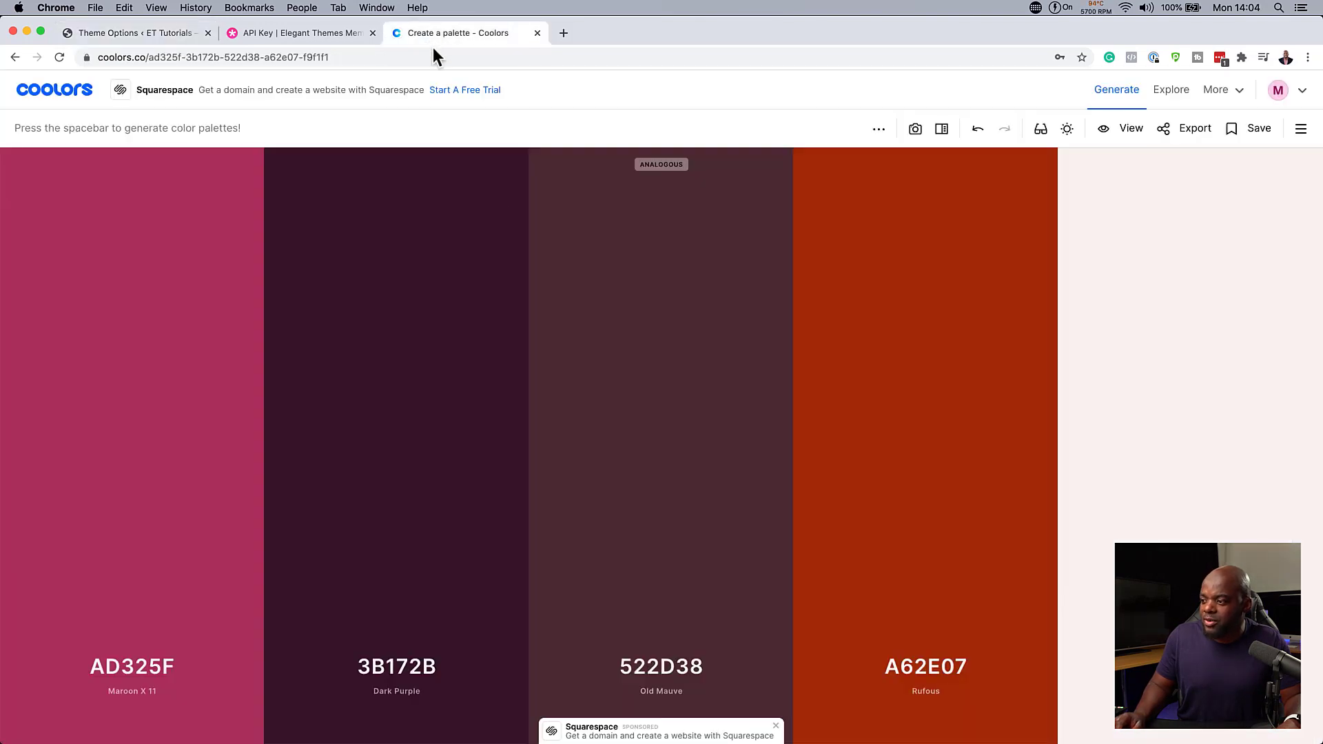
{"action": "mouse_move", "coordinate": [652, 573]}
{"action": "left_click", "coordinate": [663, 550]}
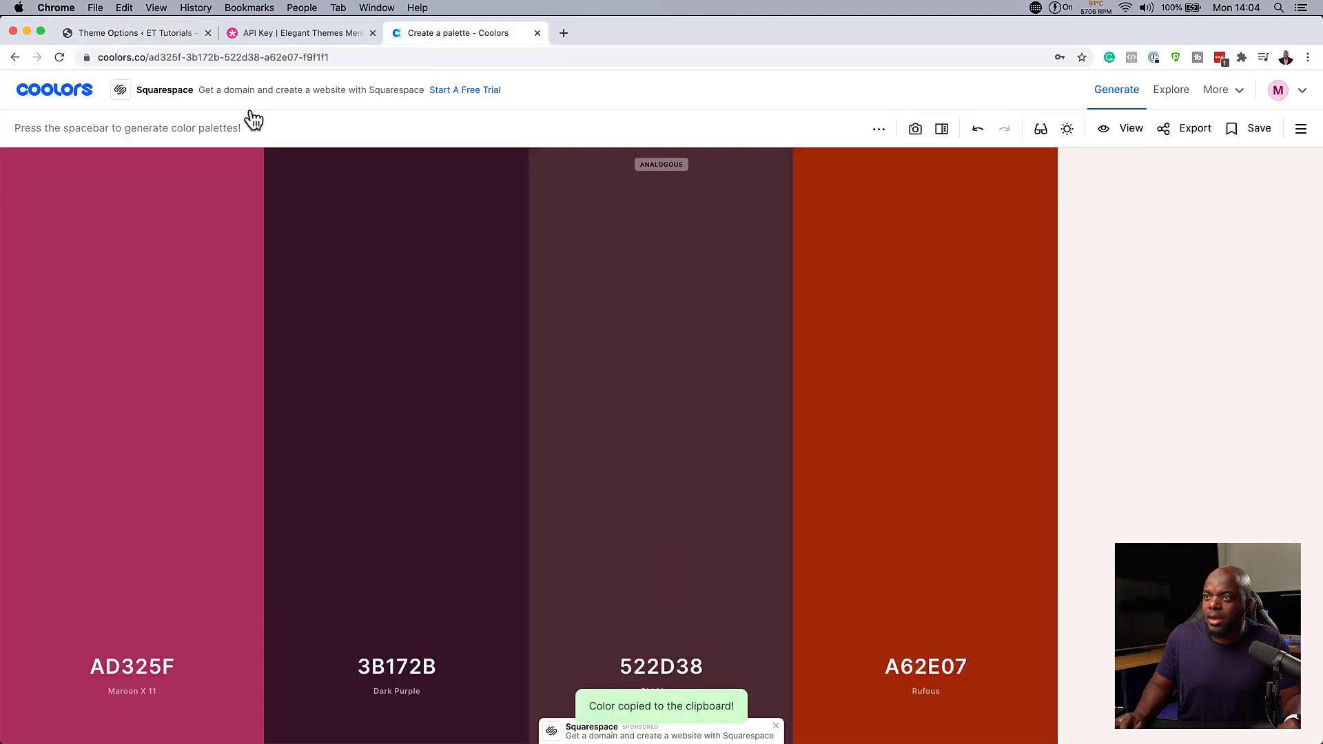
{"action": "left_click", "coordinate": [158, 33]}
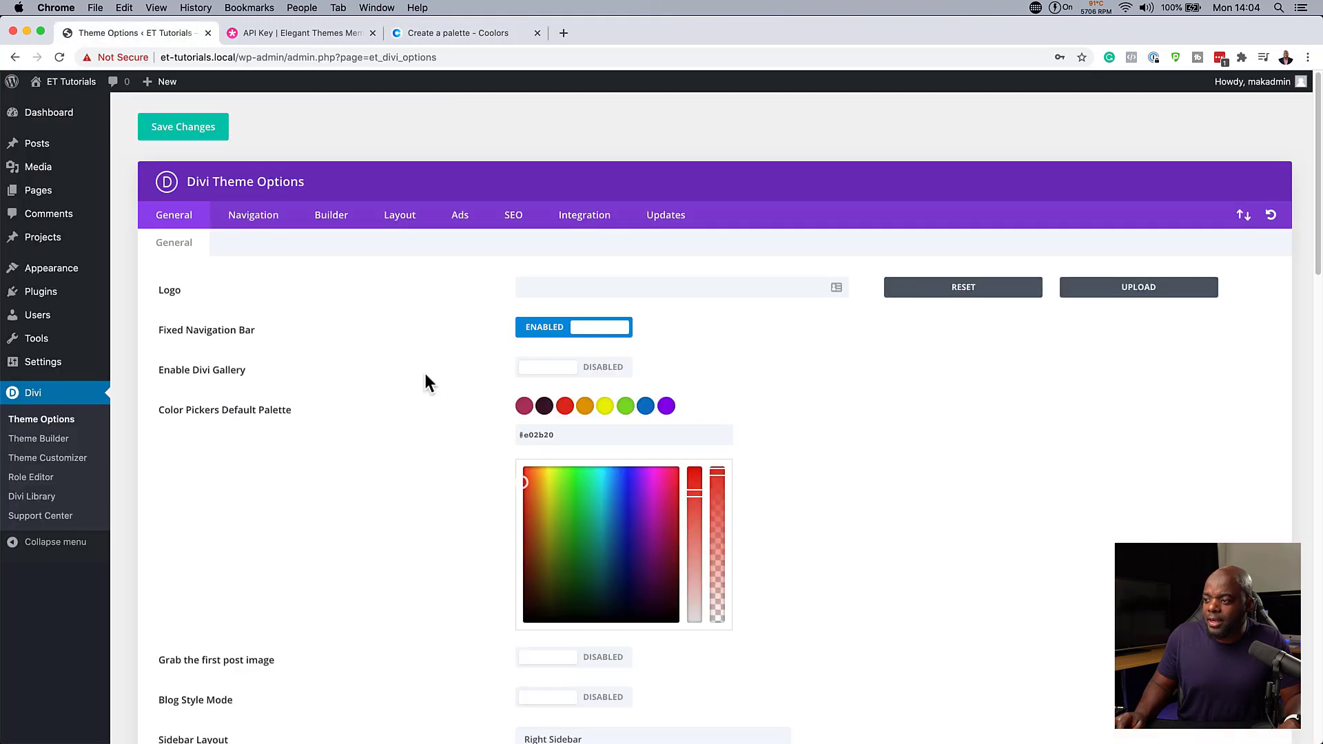
{"action": "double_click", "coordinate": [575, 433]}
{"action": "key", "text": "super+v"}
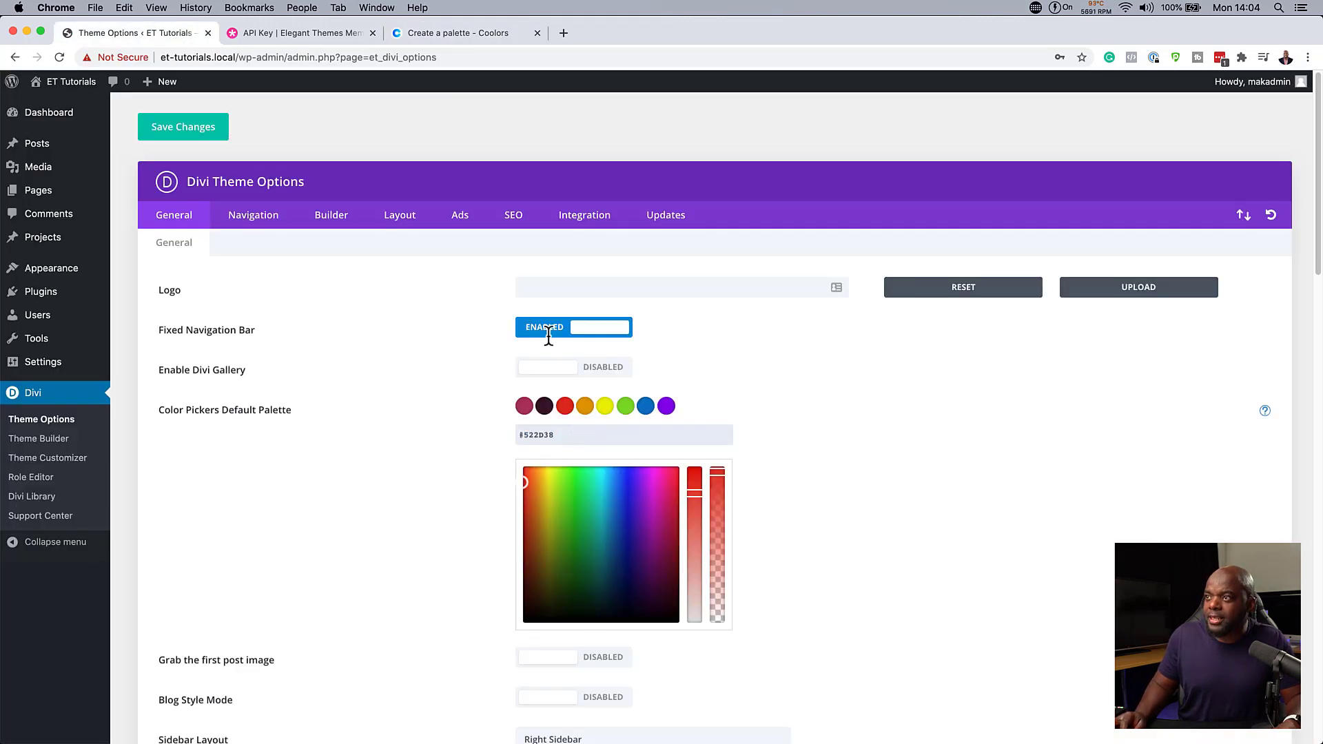
- Copy the Rufous colour A62E07 from Coolors and use it as the fourth default palette colour in Divi
{"action": "left_click", "coordinate": [449, 39]}
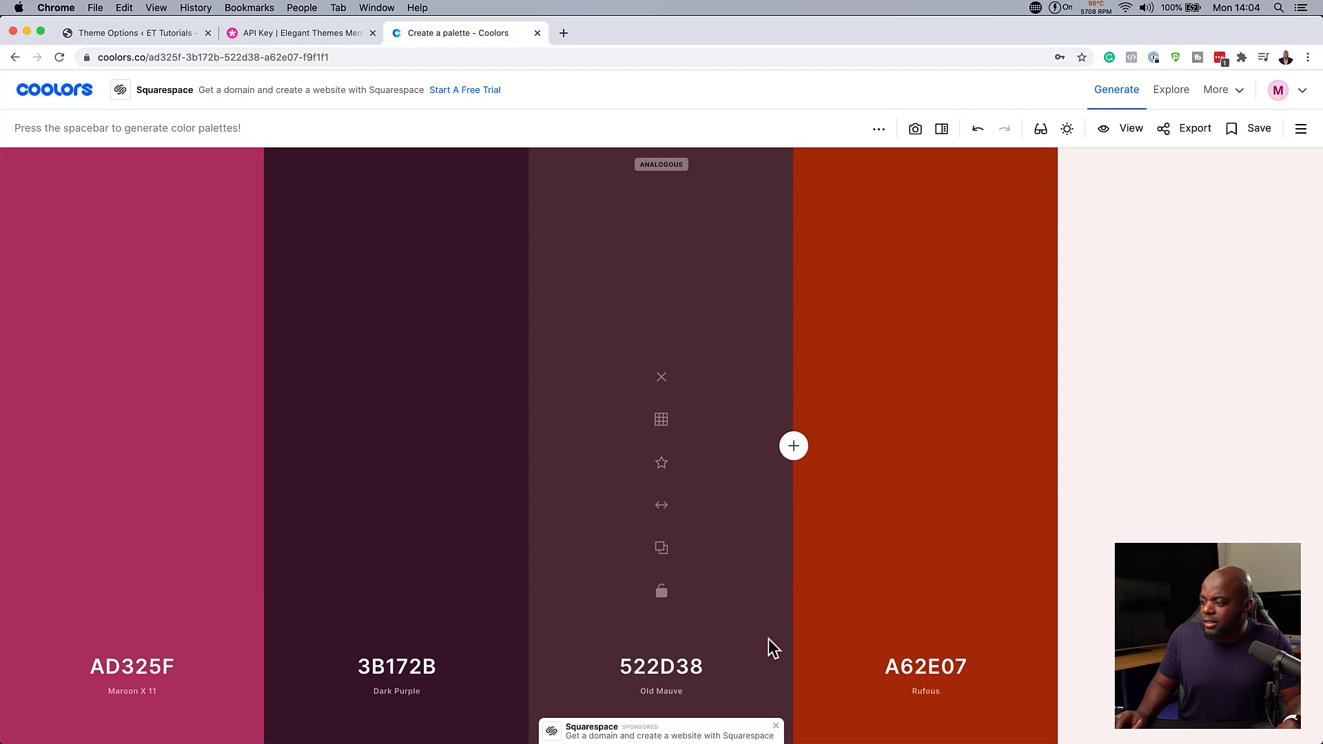
{"action": "left_click", "coordinate": [927, 547]}
{"action": "left_click", "coordinate": [136, 32]}
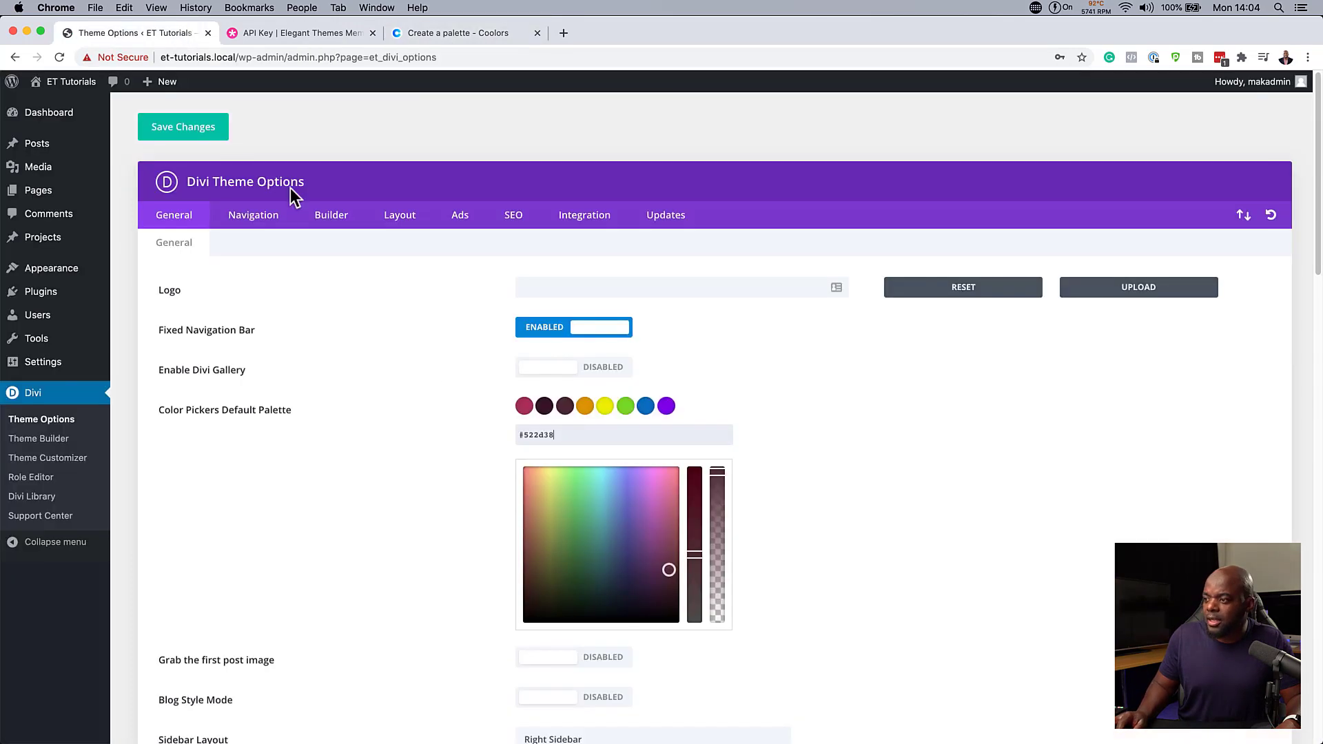
{"action": "double_click", "coordinate": [561, 435]}
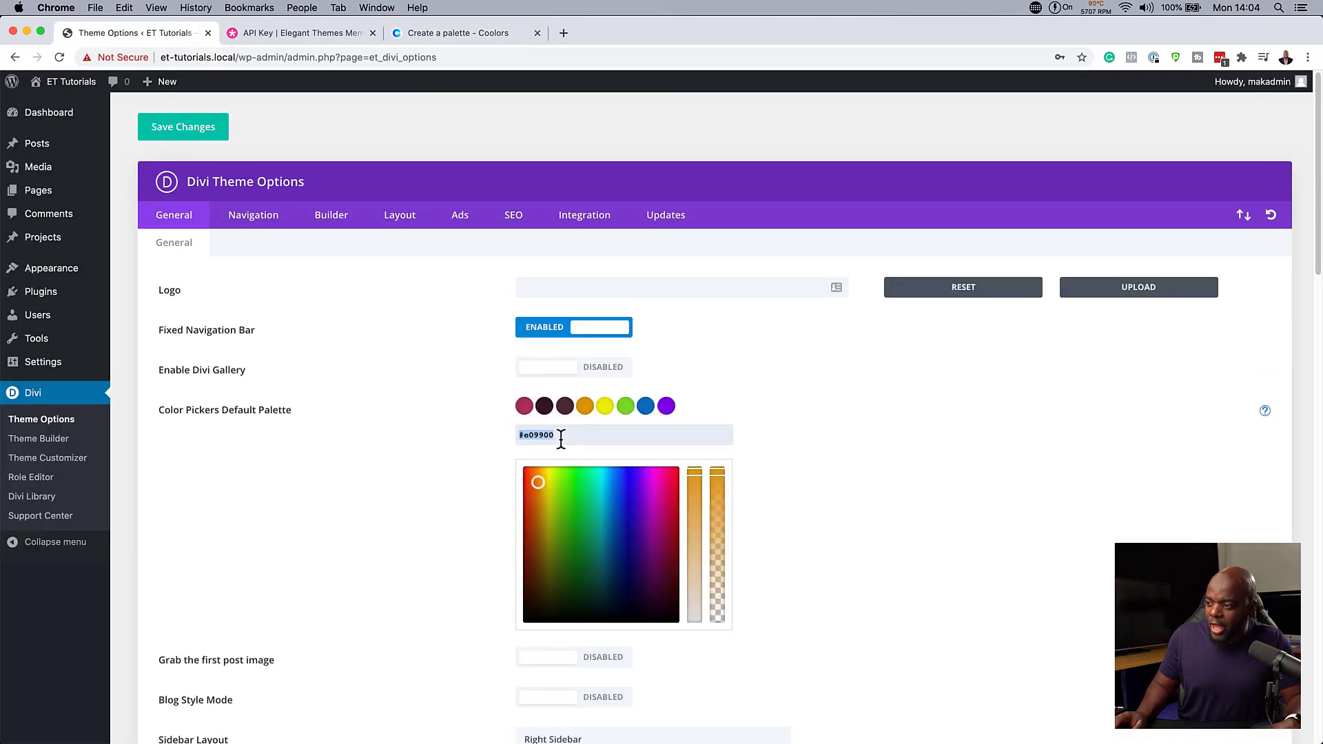
{"action": "key", "text": "super+v"}
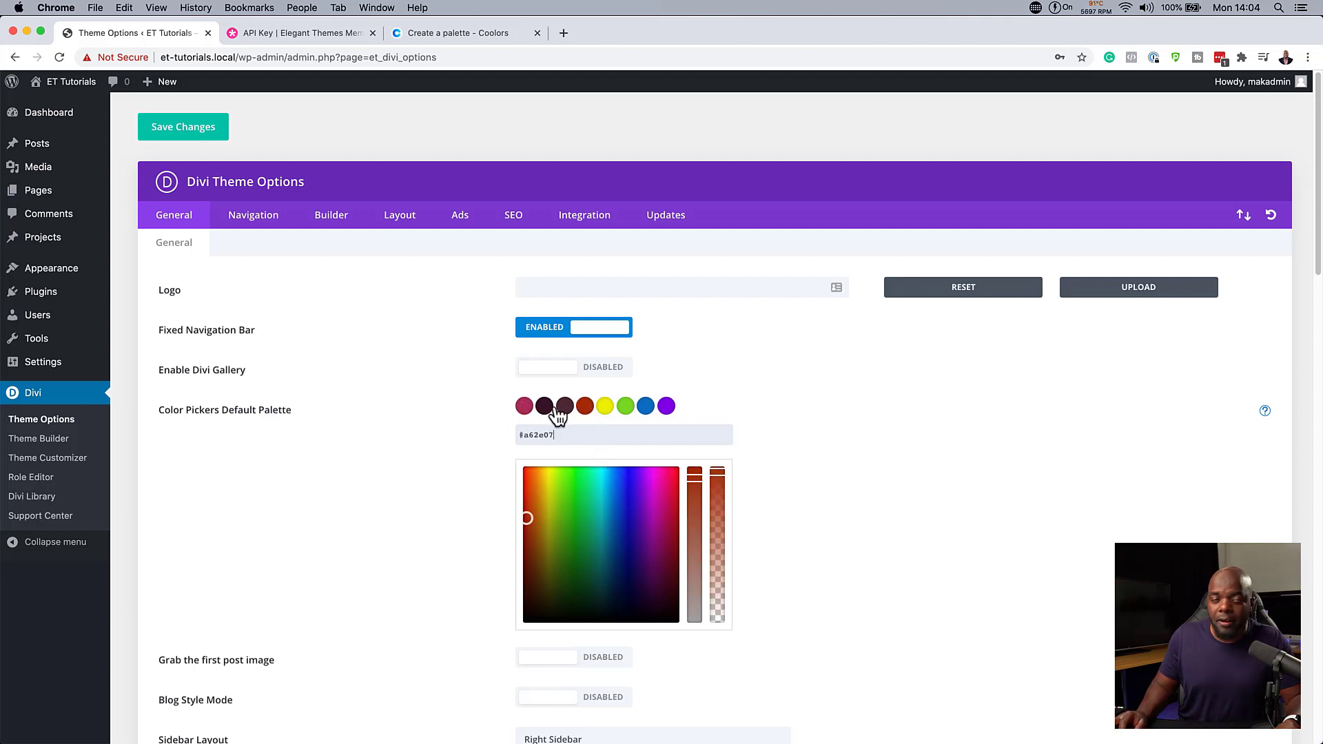
- Set the fifth default palette colour, the yellow swatch, to white #ffffff
{"action": "left_click", "coordinate": [606, 407]}
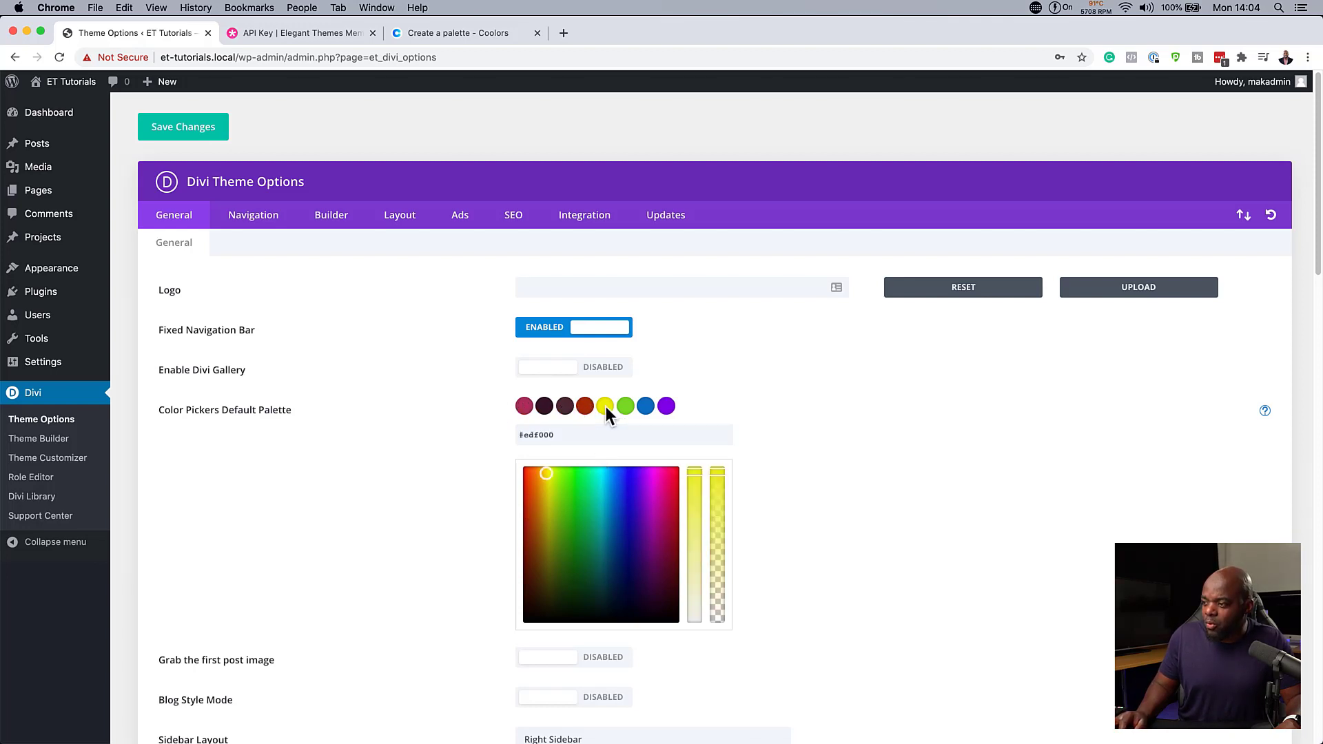
{"action": "left_click", "coordinate": [584, 439]}
{"action": "type", "text": "ffffff"}
{"action": "key", "text": "Return"}
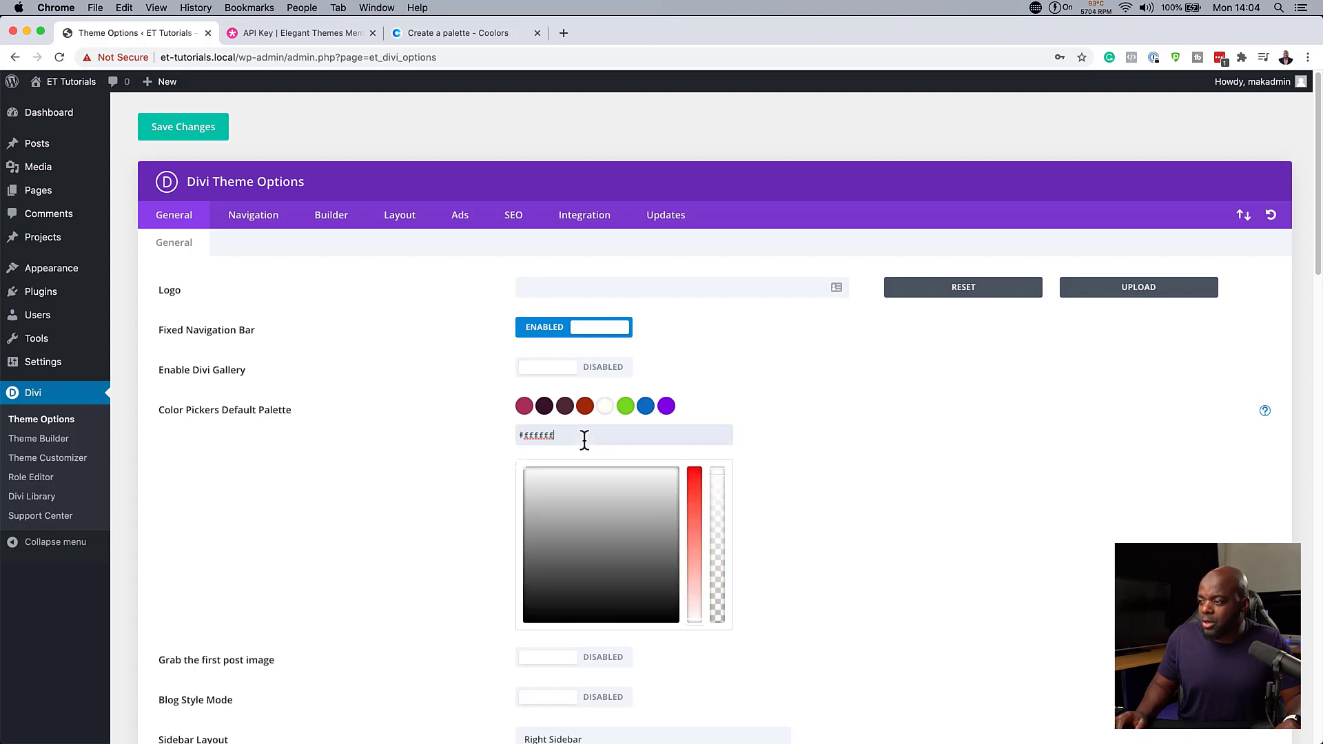
- Change the green sixth default palette colour to #333333 and save the theme options
{"action": "left_click", "coordinate": [625, 407]}
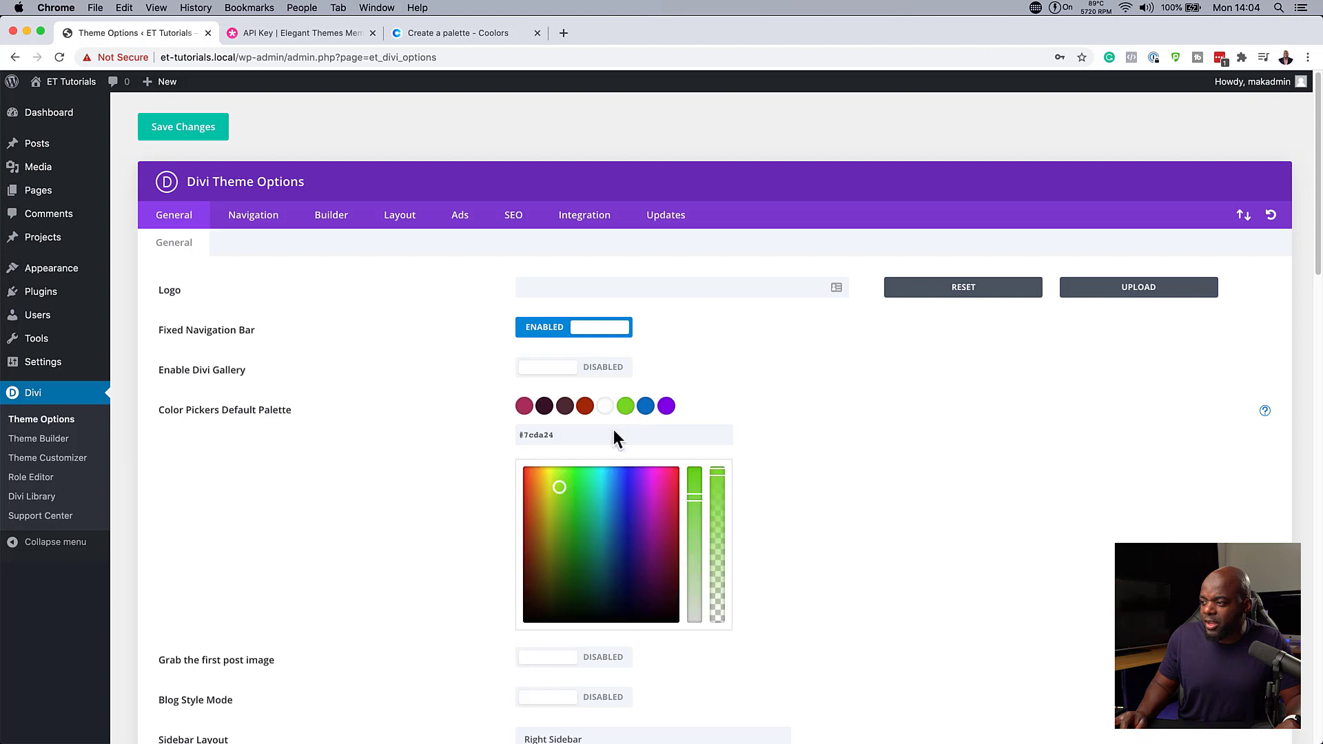
{"action": "double_click", "coordinate": [566, 437]}
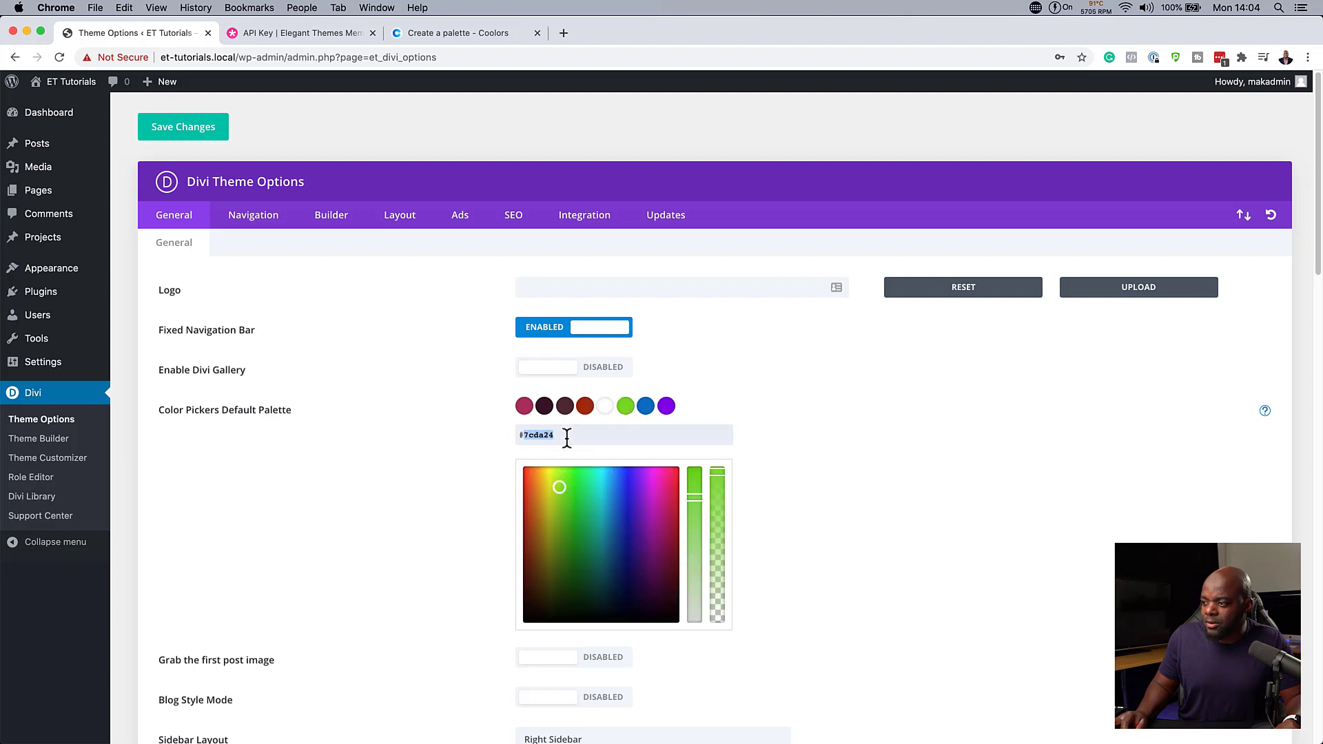
{"action": "key", "text": "super+a"}
{"action": "type", "text": "3333"}
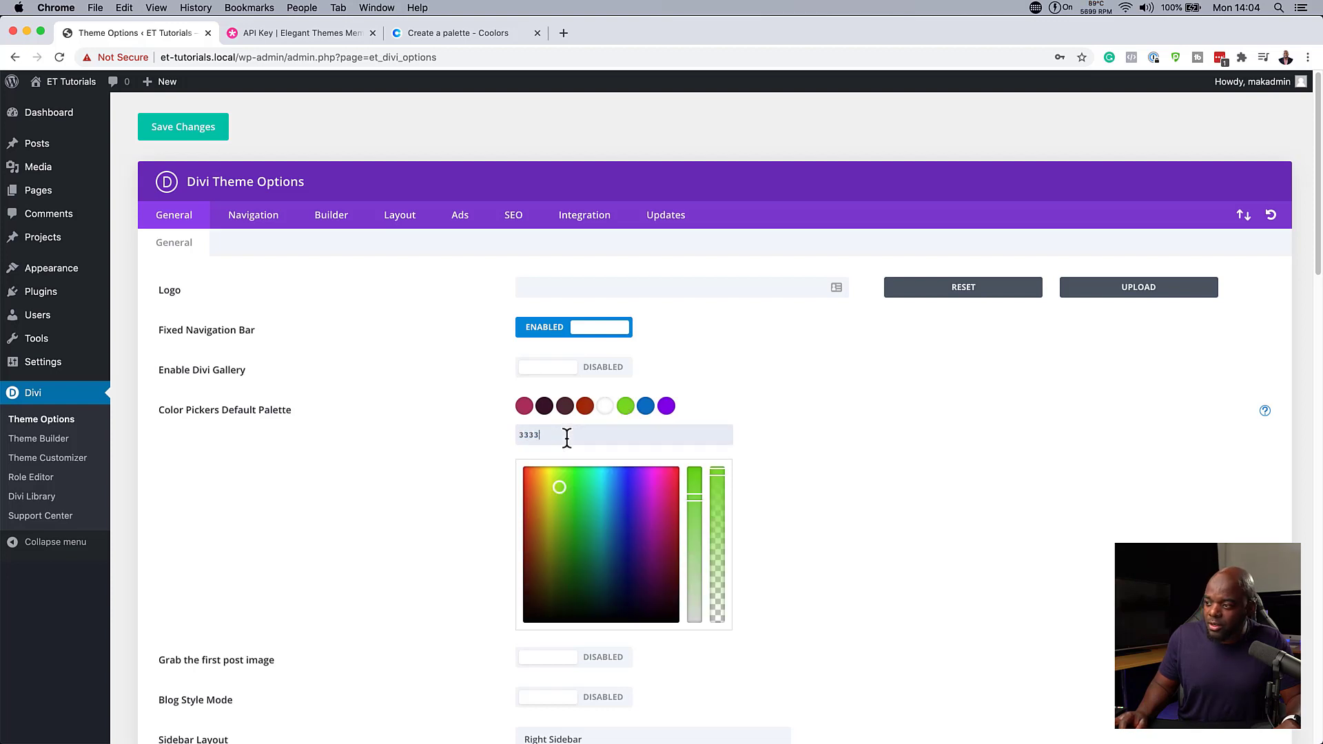
{"action": "type", "text": "33"}
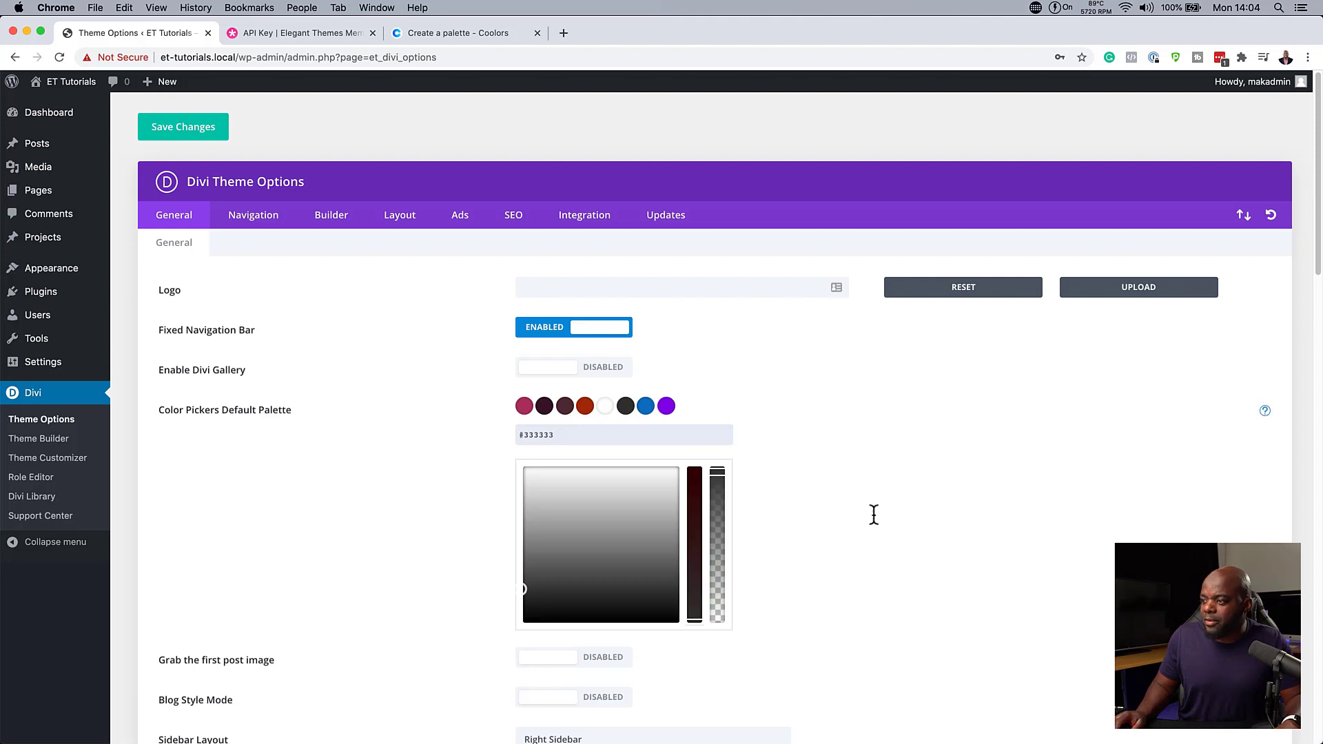
{"action": "left_click", "coordinate": [196, 132]}
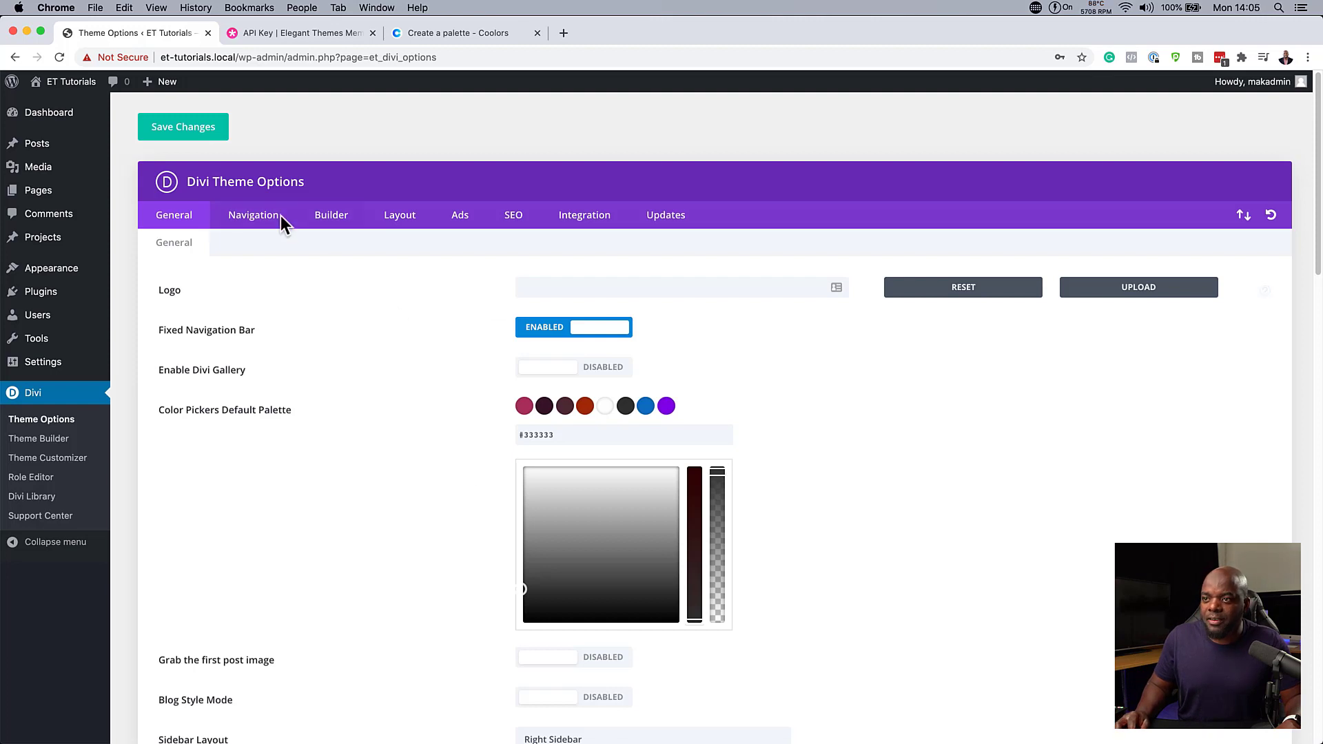
- Add a new WordPress page and enter "Tets" as its title
{"action": "mouse_move", "coordinate": [60, 197]}
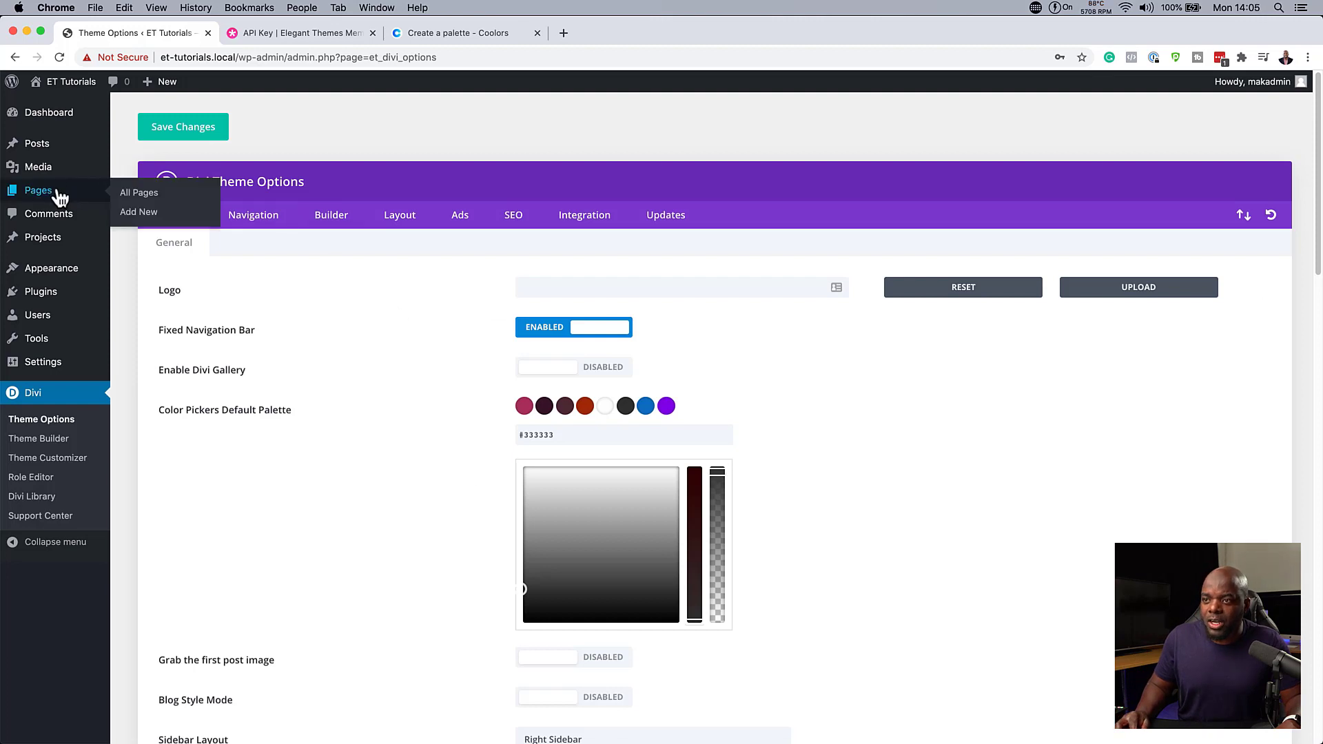
{"action": "left_click", "coordinate": [138, 212]}
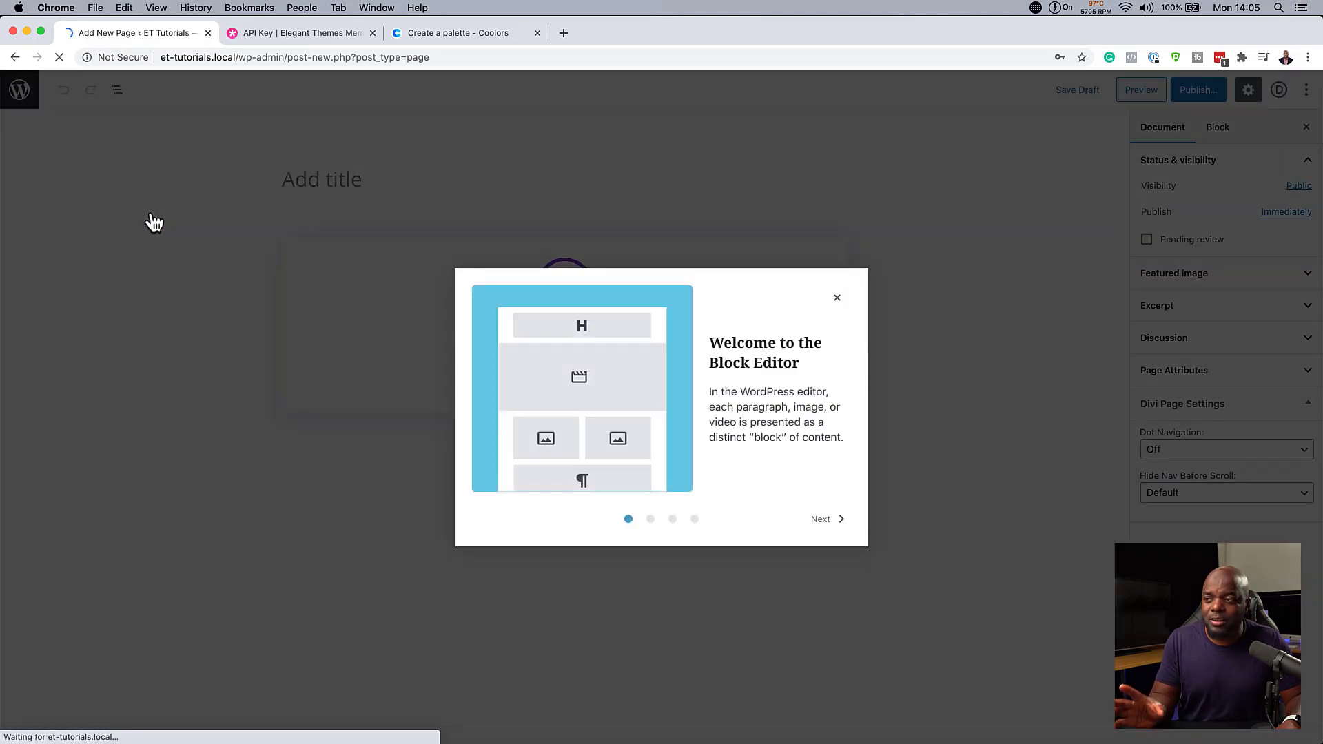
{"action": "left_click", "coordinate": [374, 177]}
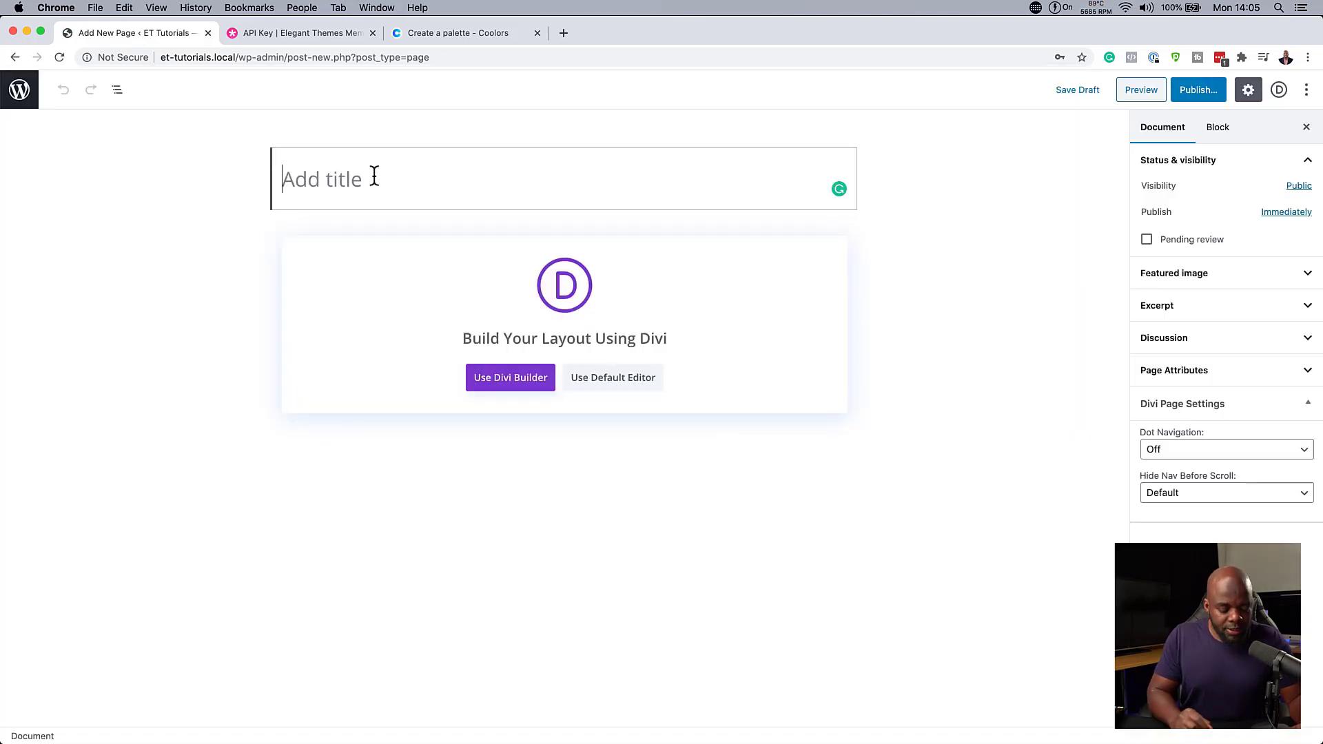
{"action": "type", "text": "Tets"}
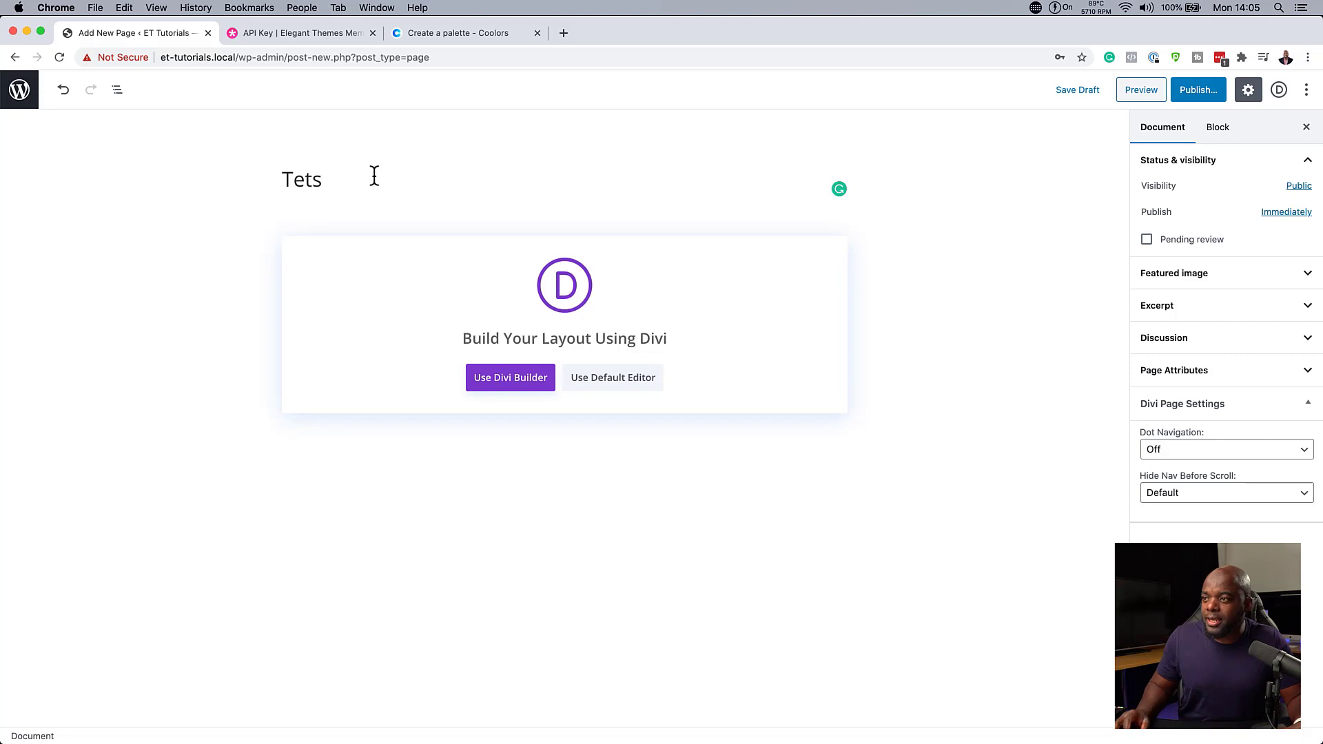
- Correct the page title to "Test" and open the page in the Divi Builder
{"action": "key", "text": "BackSpace"}
{"action": "key", "text": "BackSpace"}
{"action": "type", "text": "st"}
{"action": "left_click", "coordinate": [514, 375]}
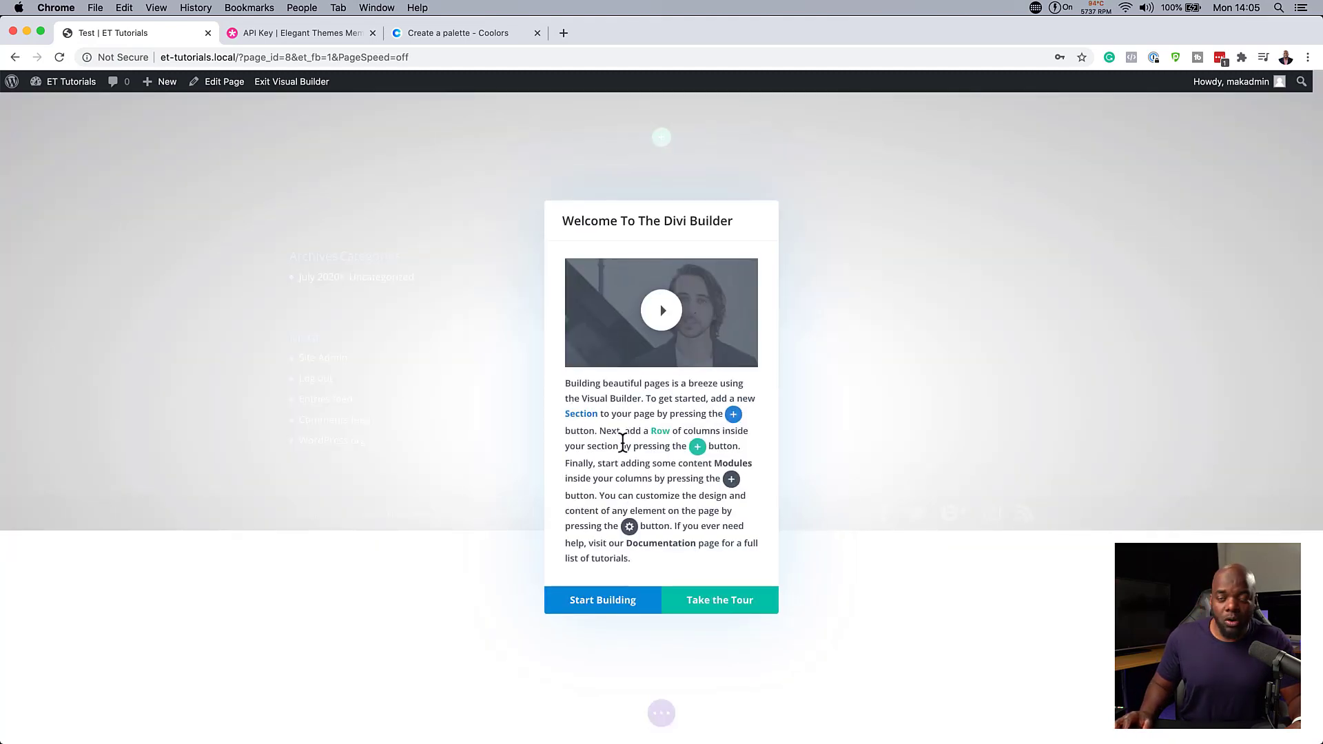
- Start building the page from scratch and insert a single-column row without adding a module
{"action": "left_click", "coordinate": [614, 608]}
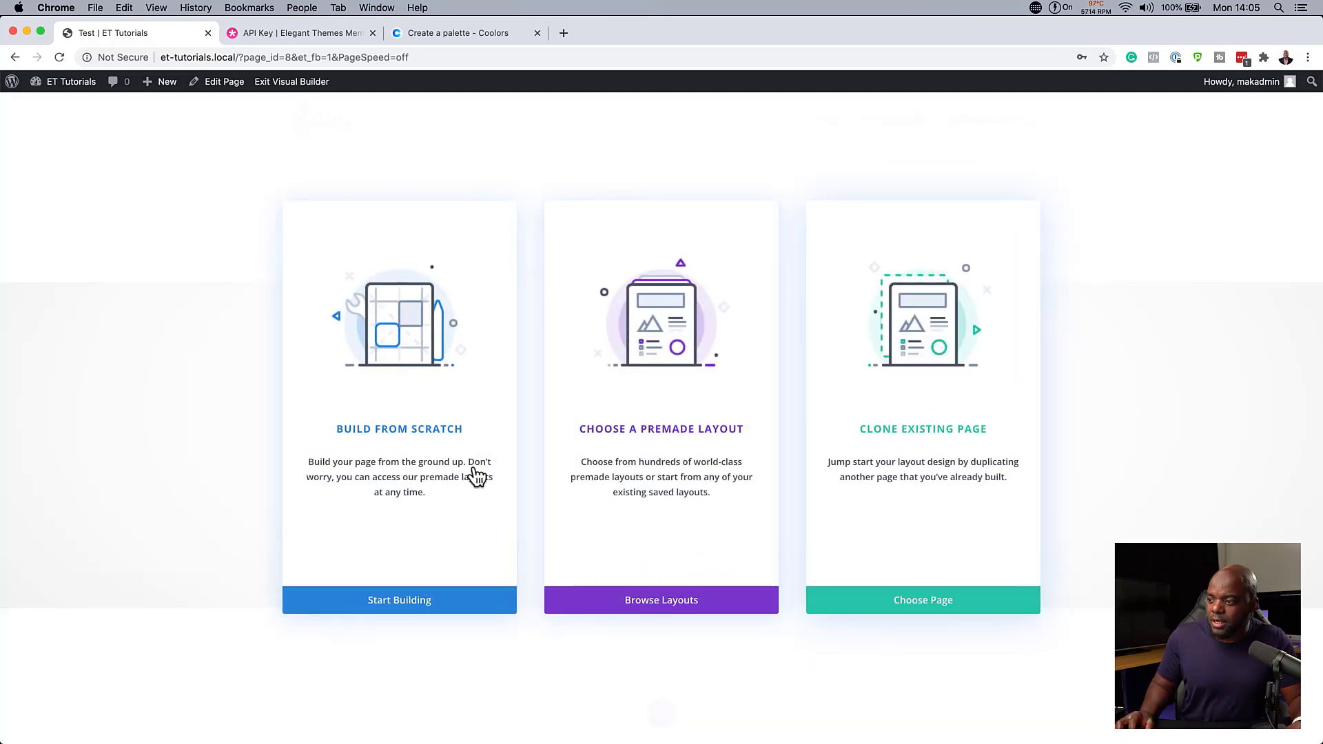
{"action": "left_click", "coordinate": [448, 433]}
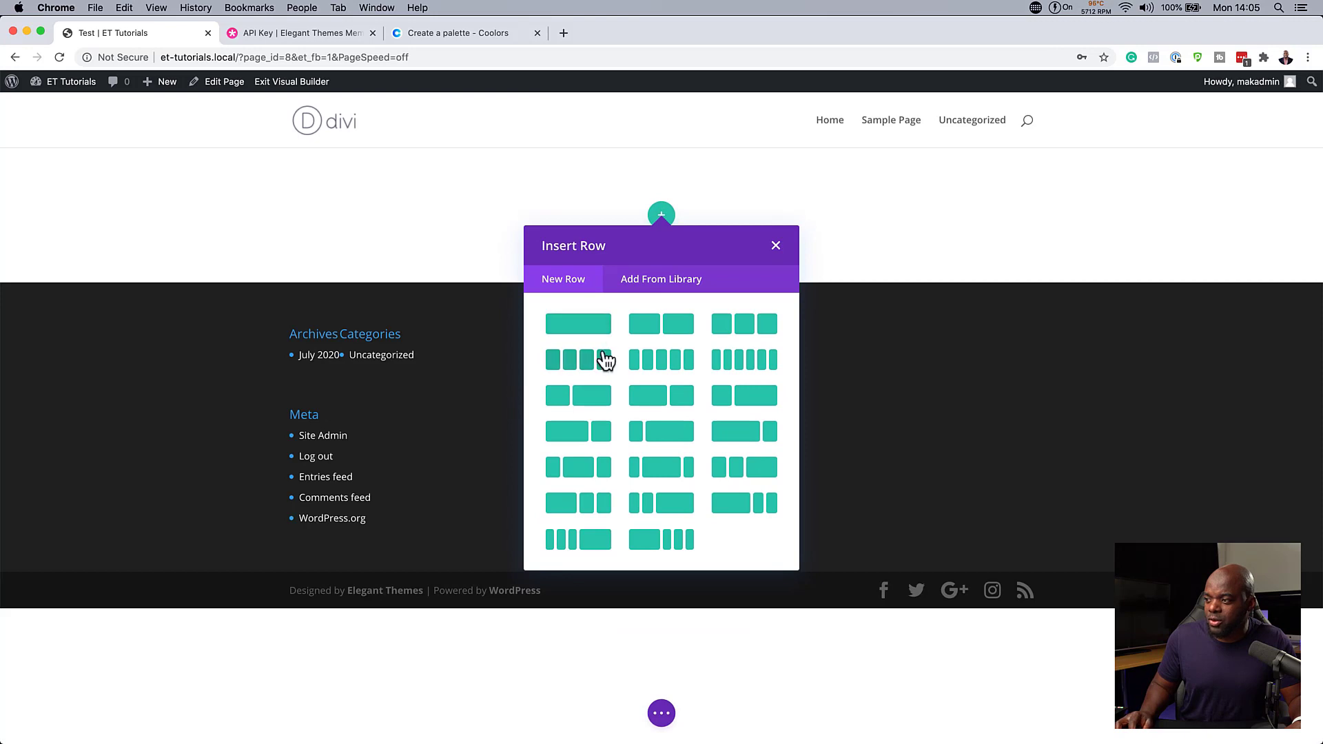
{"action": "left_click", "coordinate": [594, 329]}
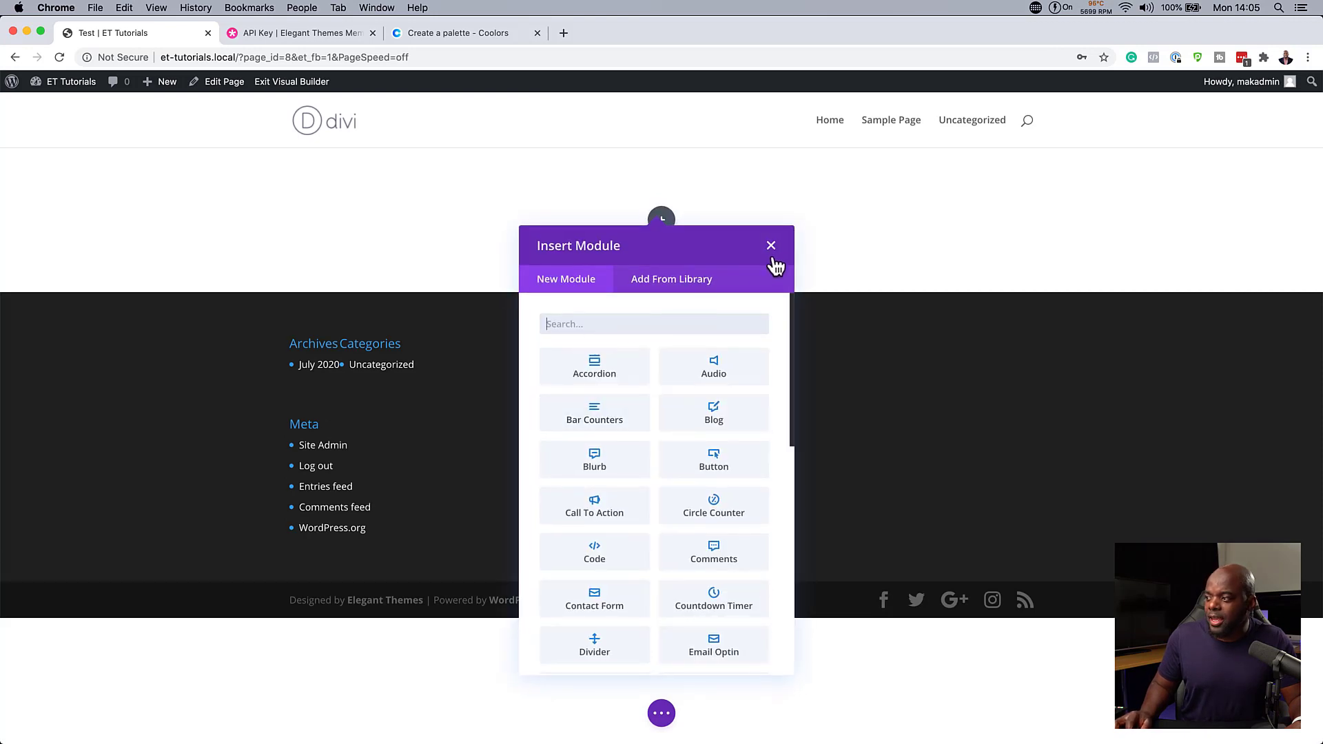
{"action": "left_click", "coordinate": [771, 245]}
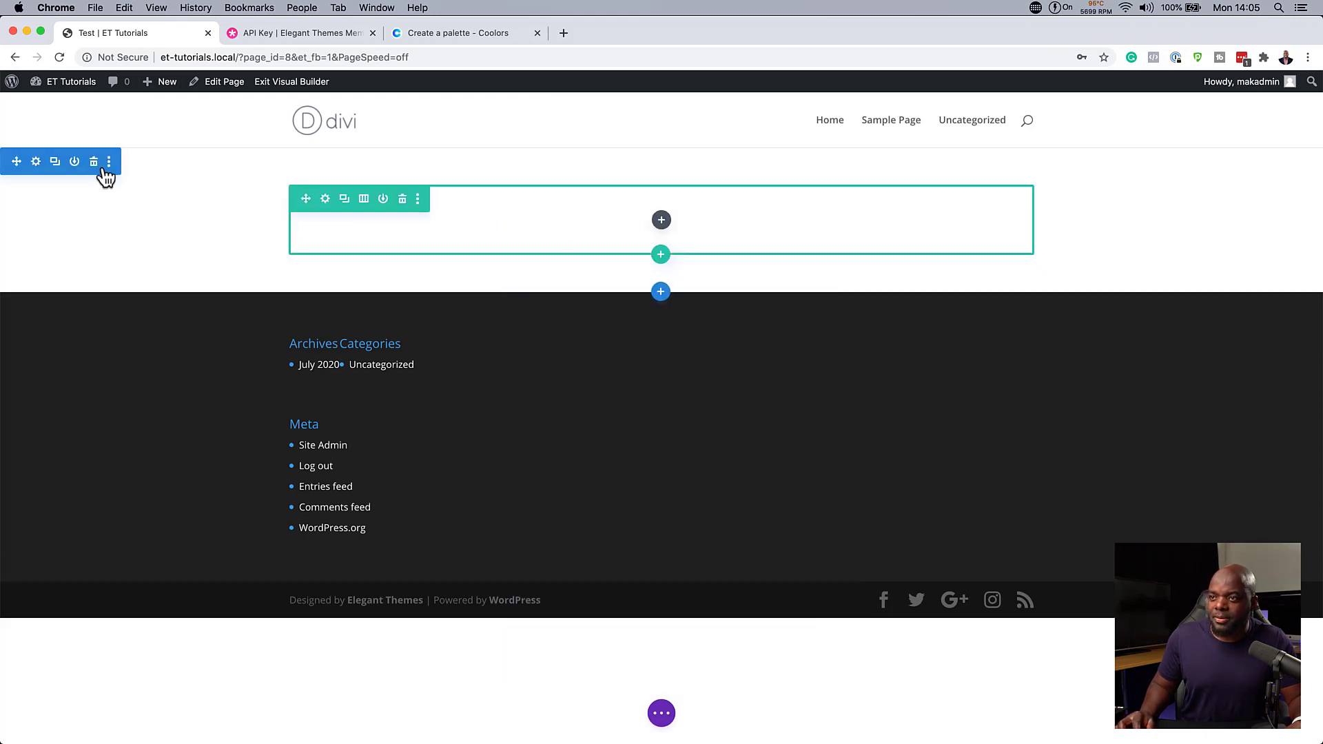
- Dock the section settings to the side and set the section's background to the saved palette colour #a62e07
{"action": "left_click", "coordinate": [37, 163]}
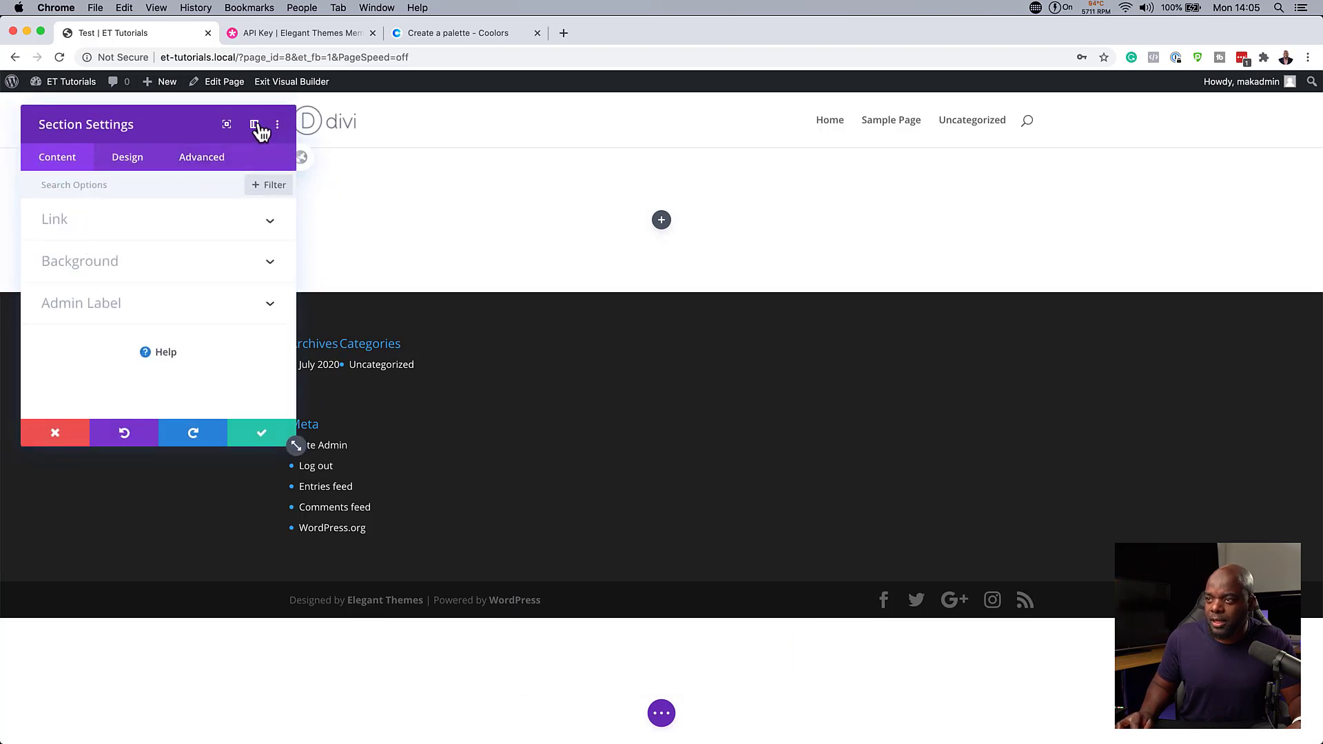
{"action": "left_click", "coordinate": [256, 127]}
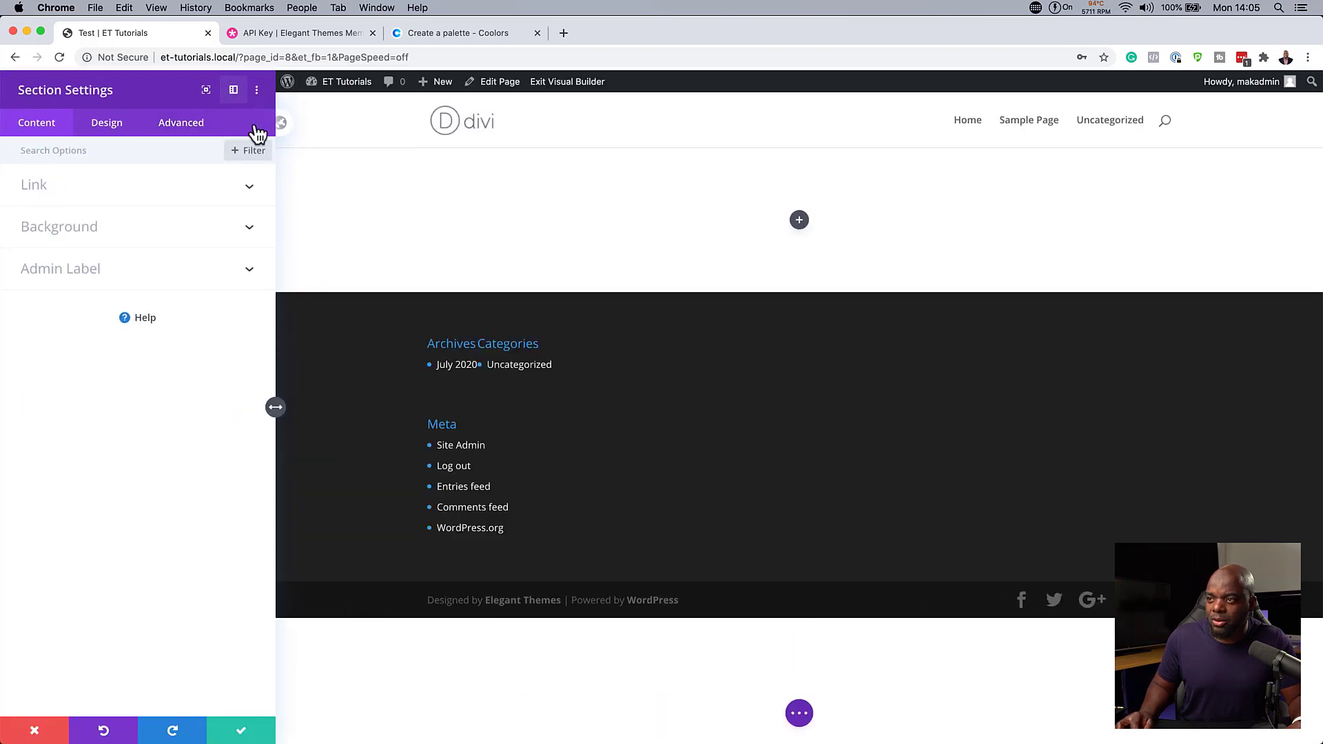
{"action": "left_click", "coordinate": [85, 234]}
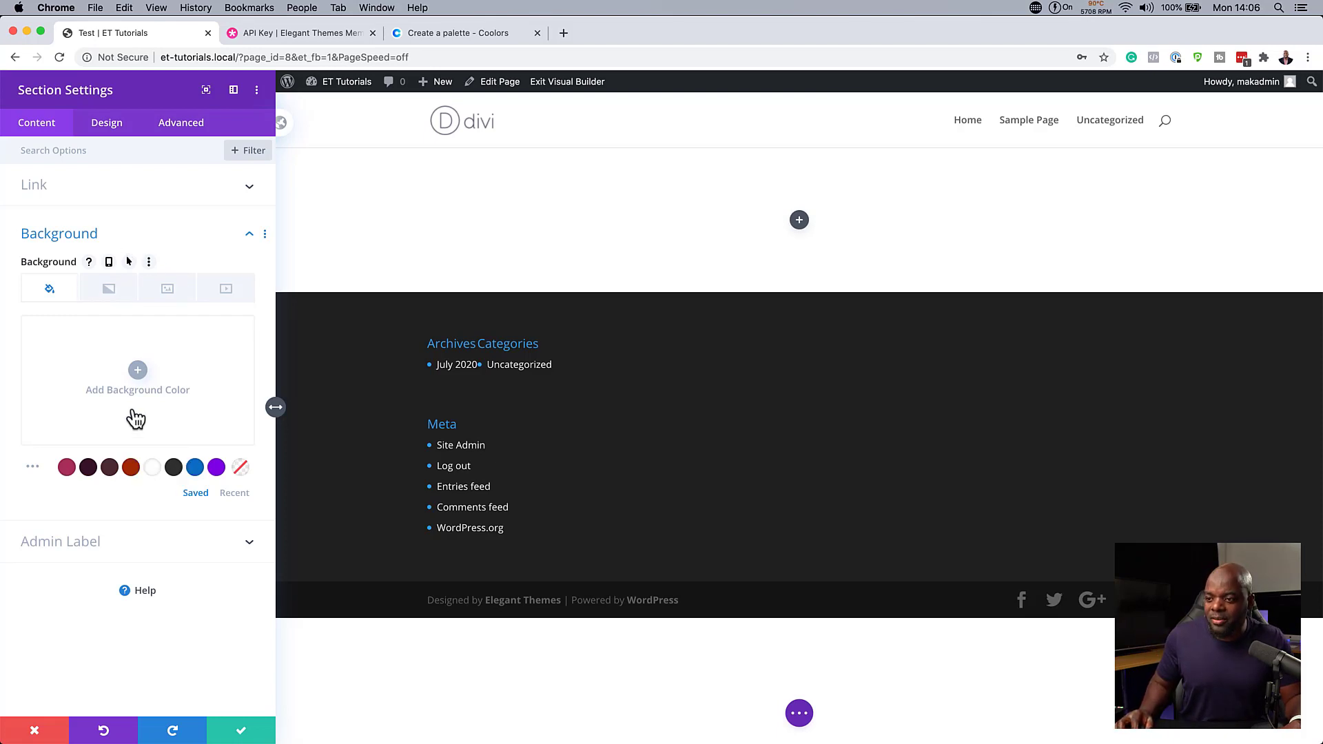
{"action": "left_click", "coordinate": [132, 469]}
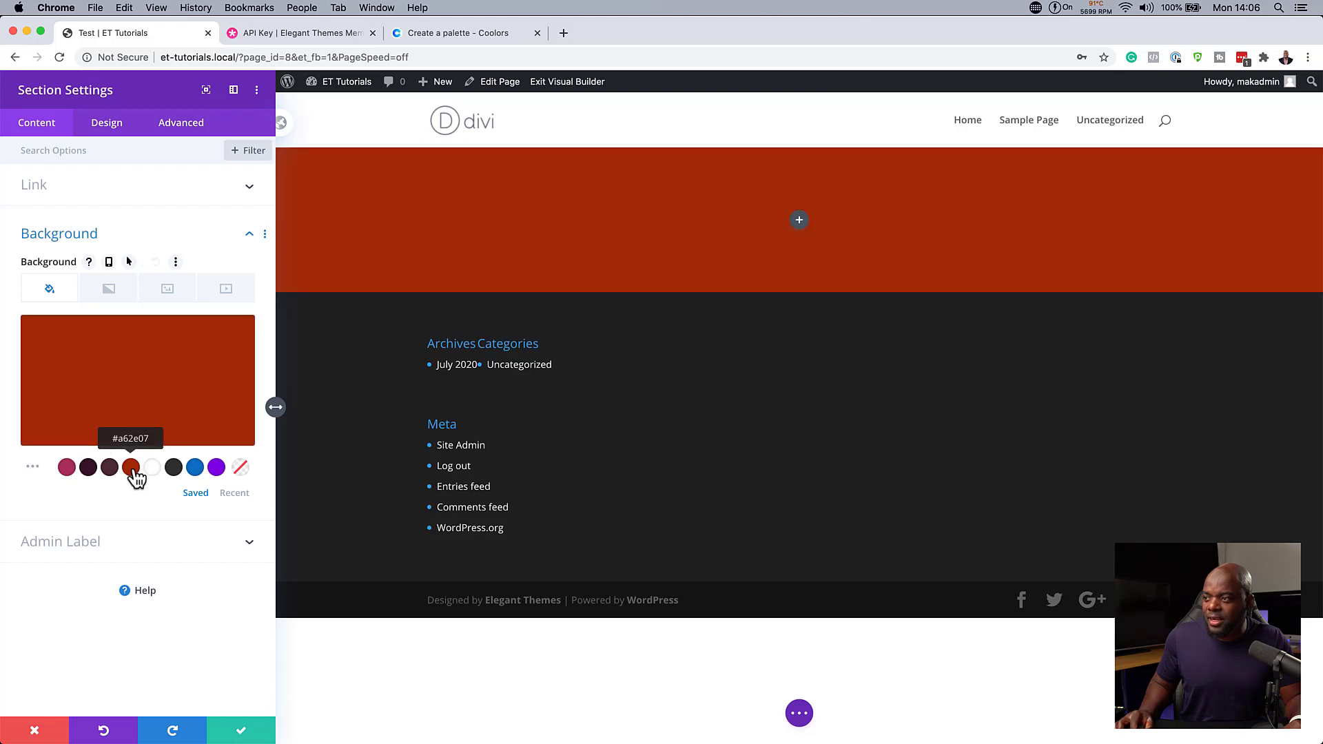
{"action": "left_click", "coordinate": [245, 736]}
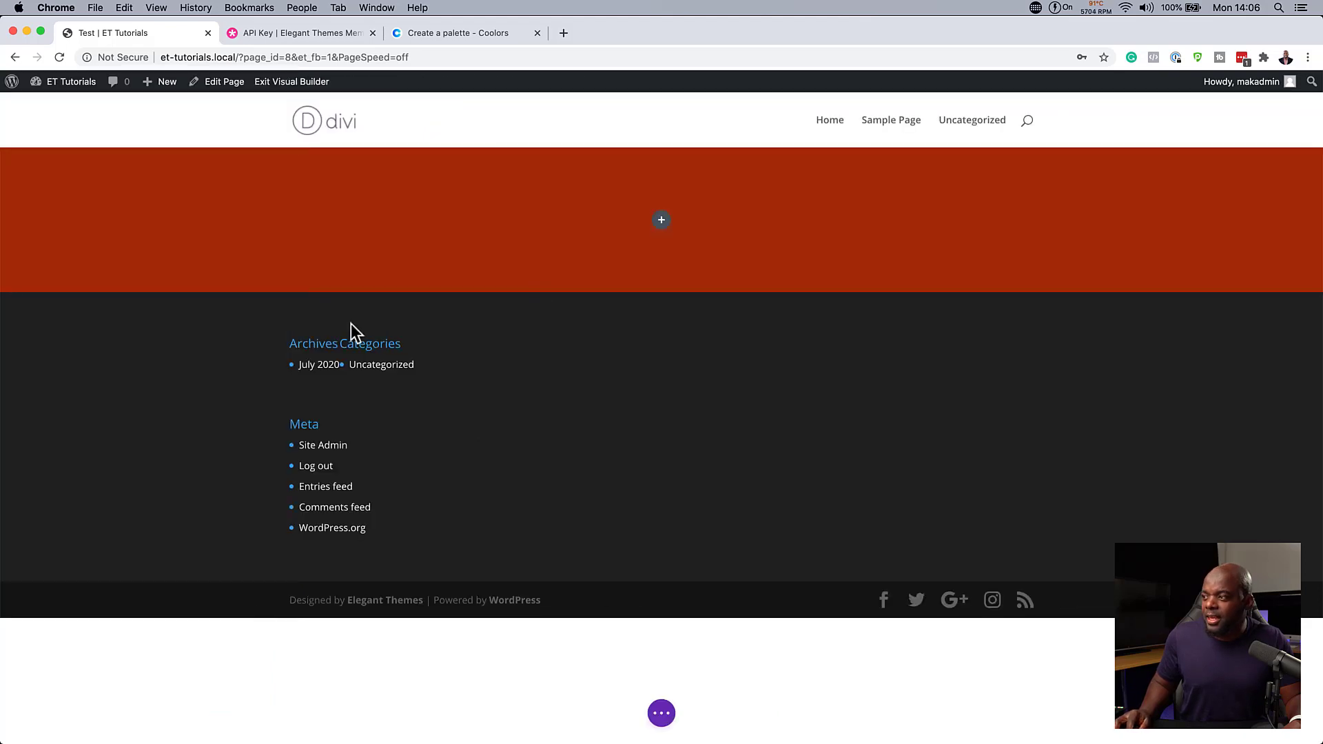
- Insert a Text module into the empty row of the coloured section
{"action": "left_click", "coordinate": [662, 220]}
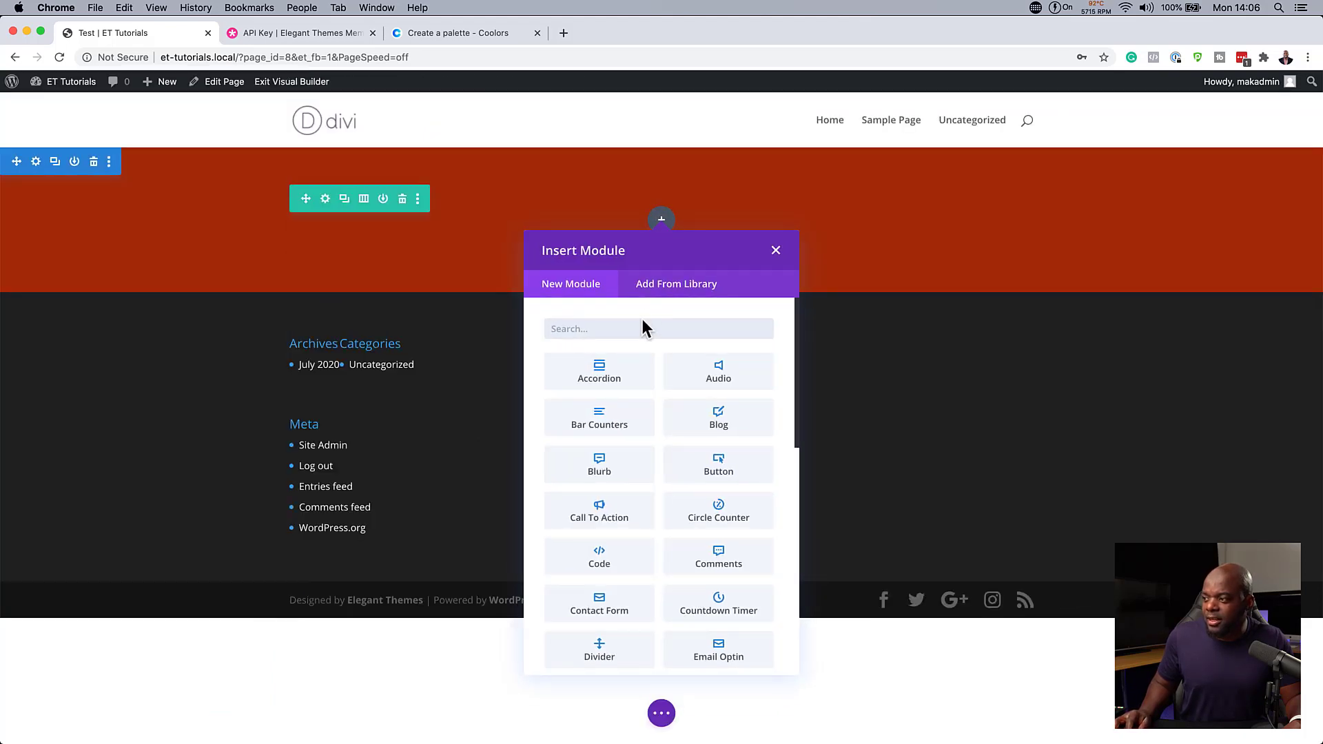
{"action": "type", "text": "text"}
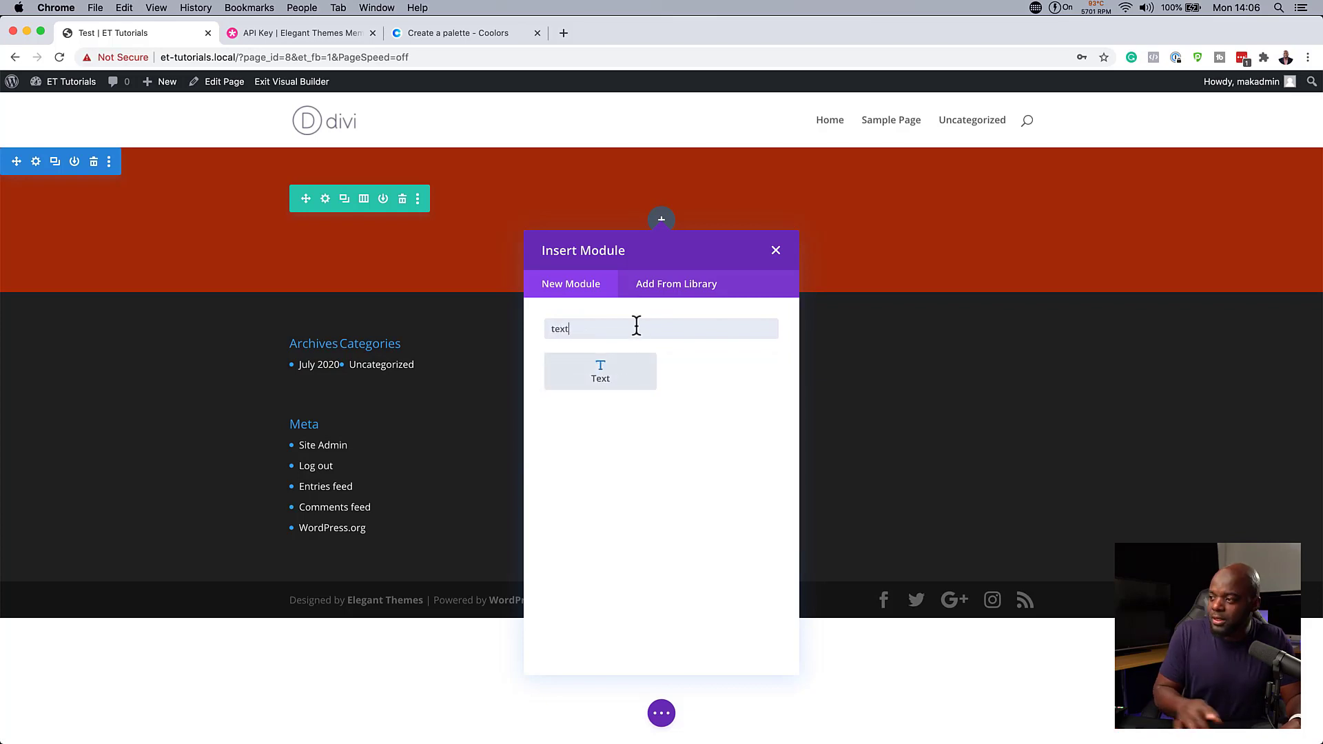
{"action": "left_click", "coordinate": [615, 373]}
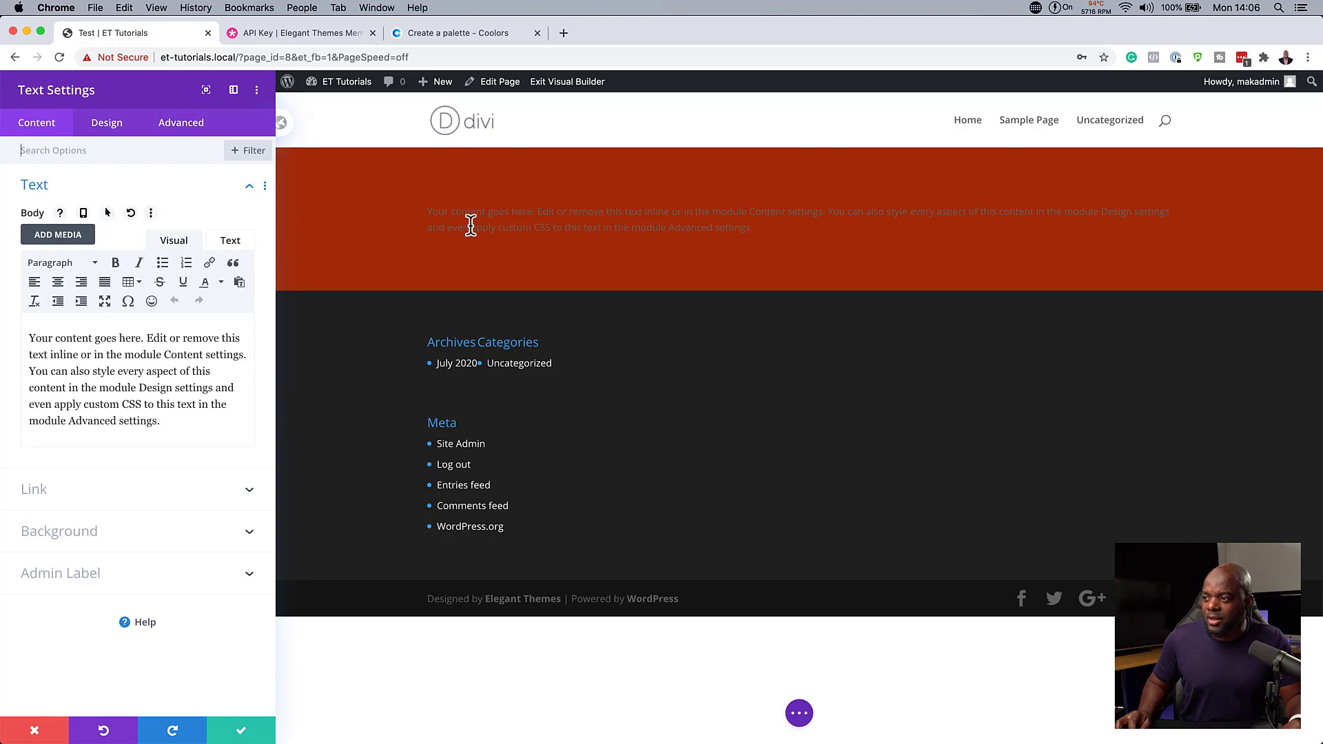
- Set the Text module's text colour to the white palette swatch and save the module settings
{"action": "left_click", "coordinate": [107, 126]}
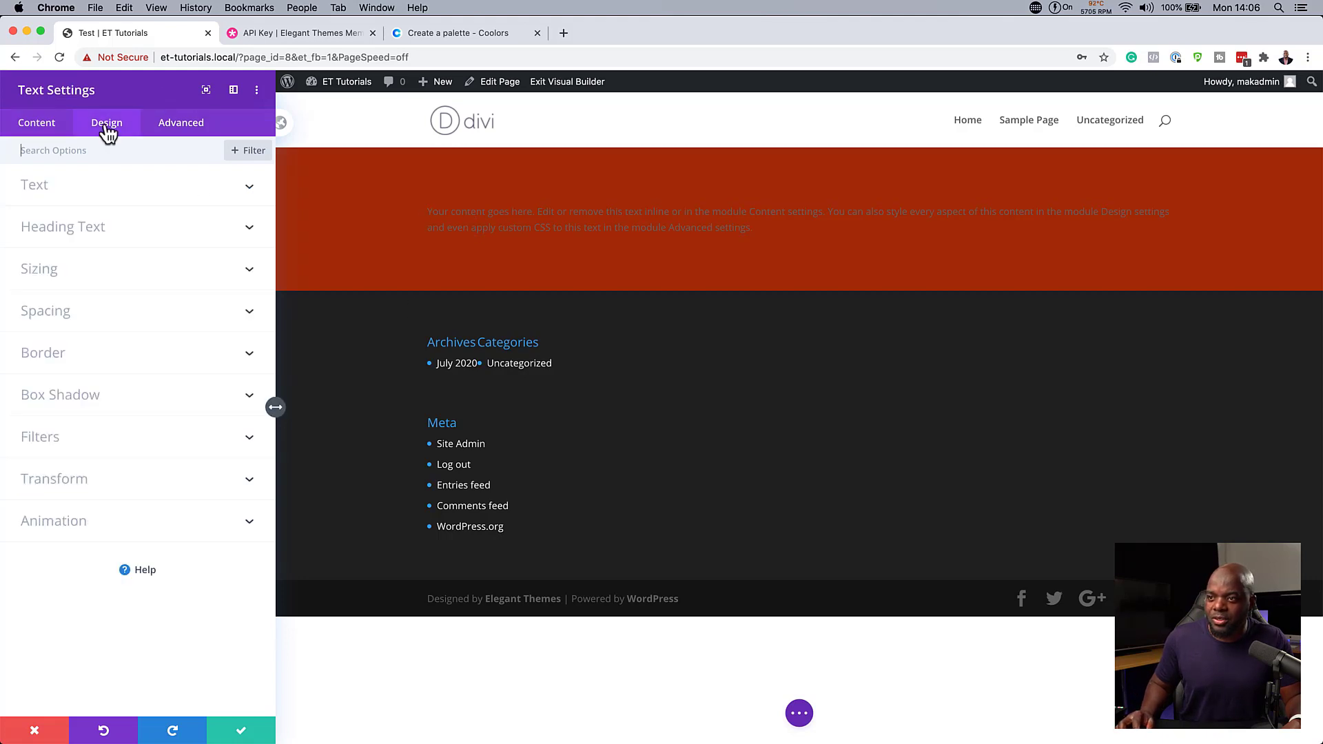
{"action": "left_click", "coordinate": [62, 186]}
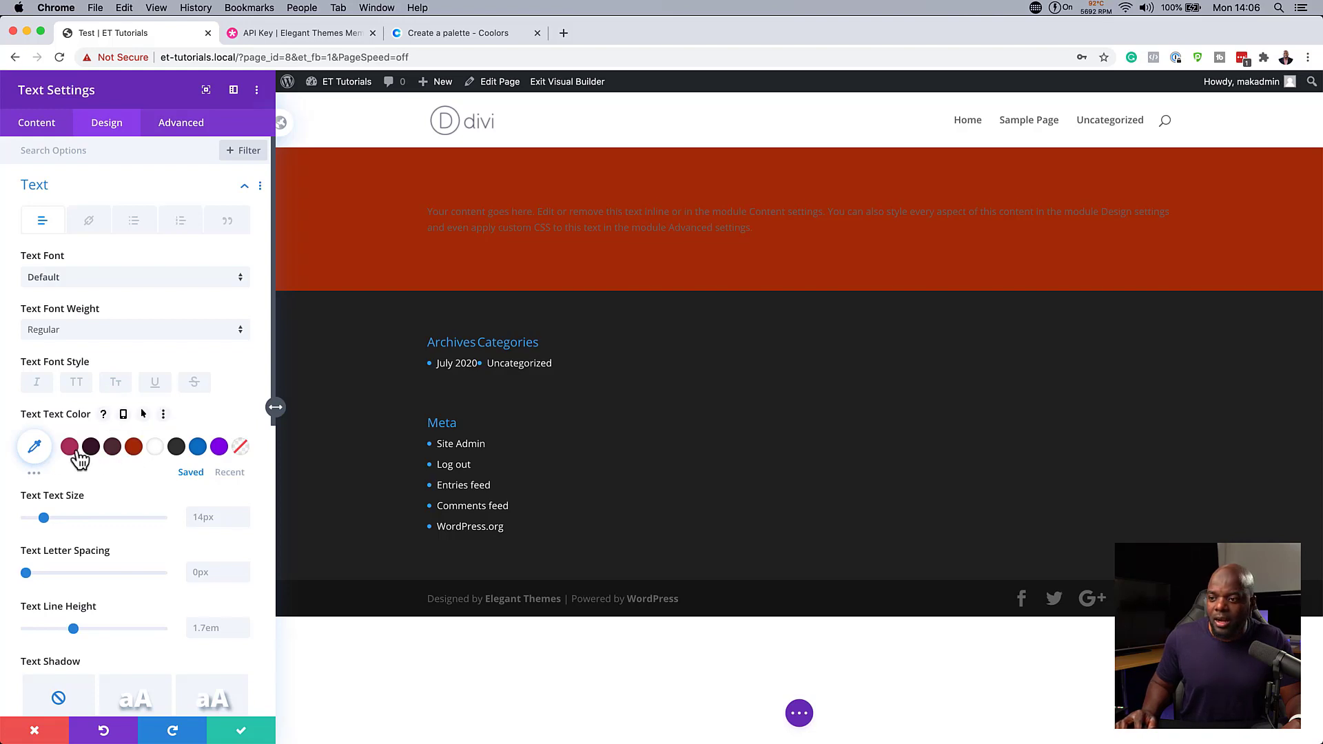
{"action": "left_click", "coordinate": [154, 454]}
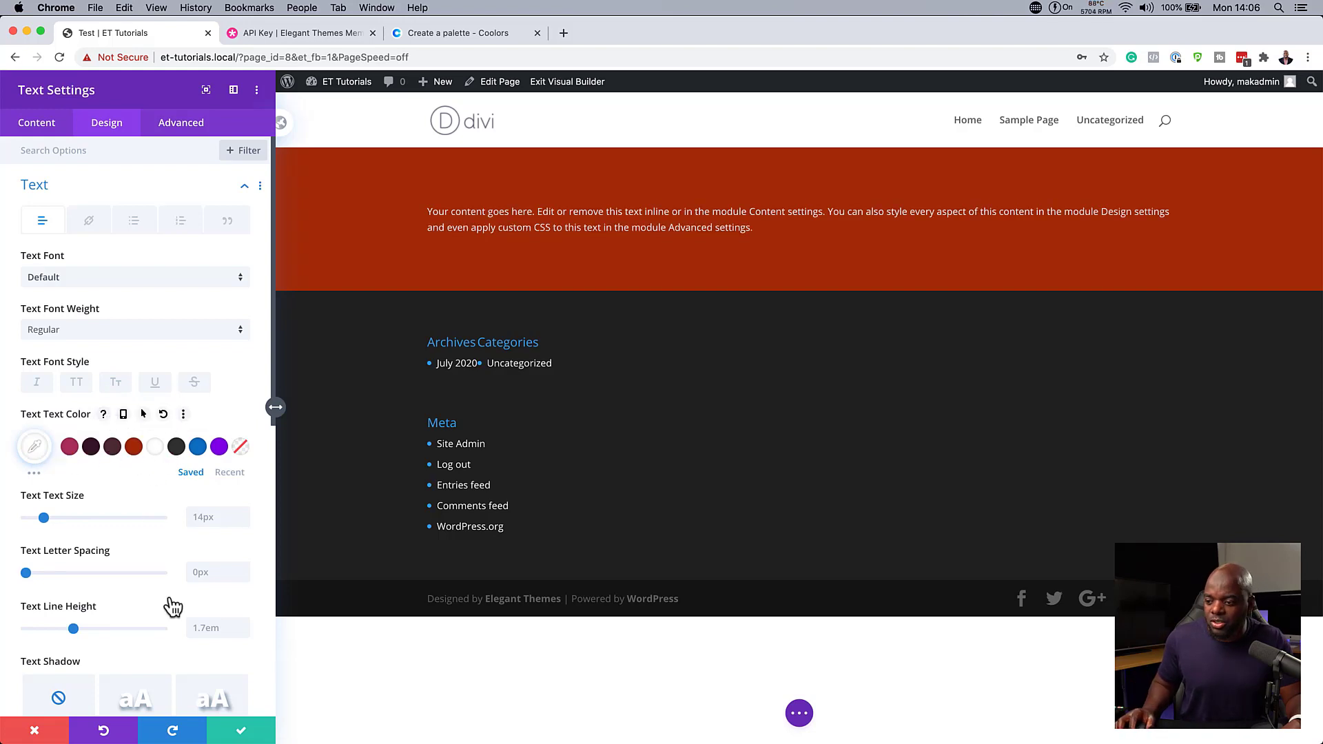
{"action": "left_click", "coordinate": [242, 730]}
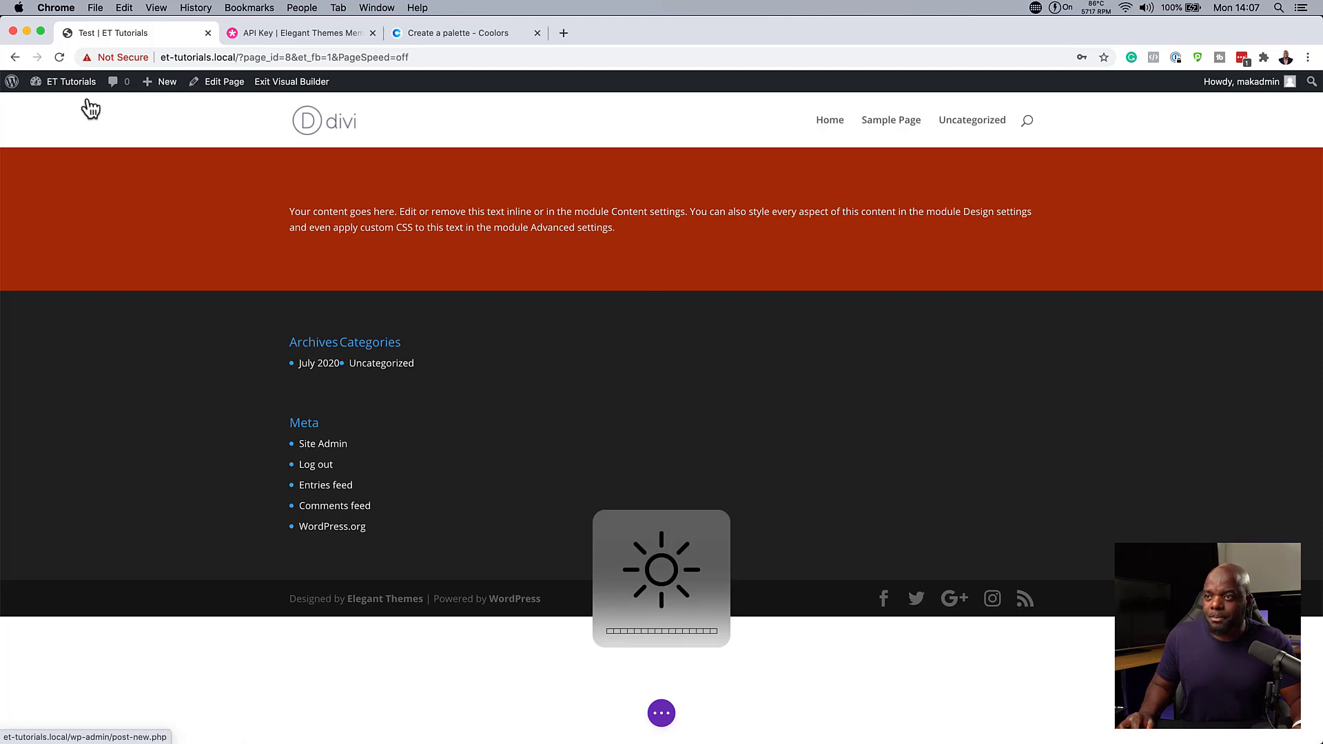
- Go to the Divi Theme Builder through the WordPress dashboard and start building a global footer for the default website template
{"action": "mouse_move", "coordinate": [71, 82]}
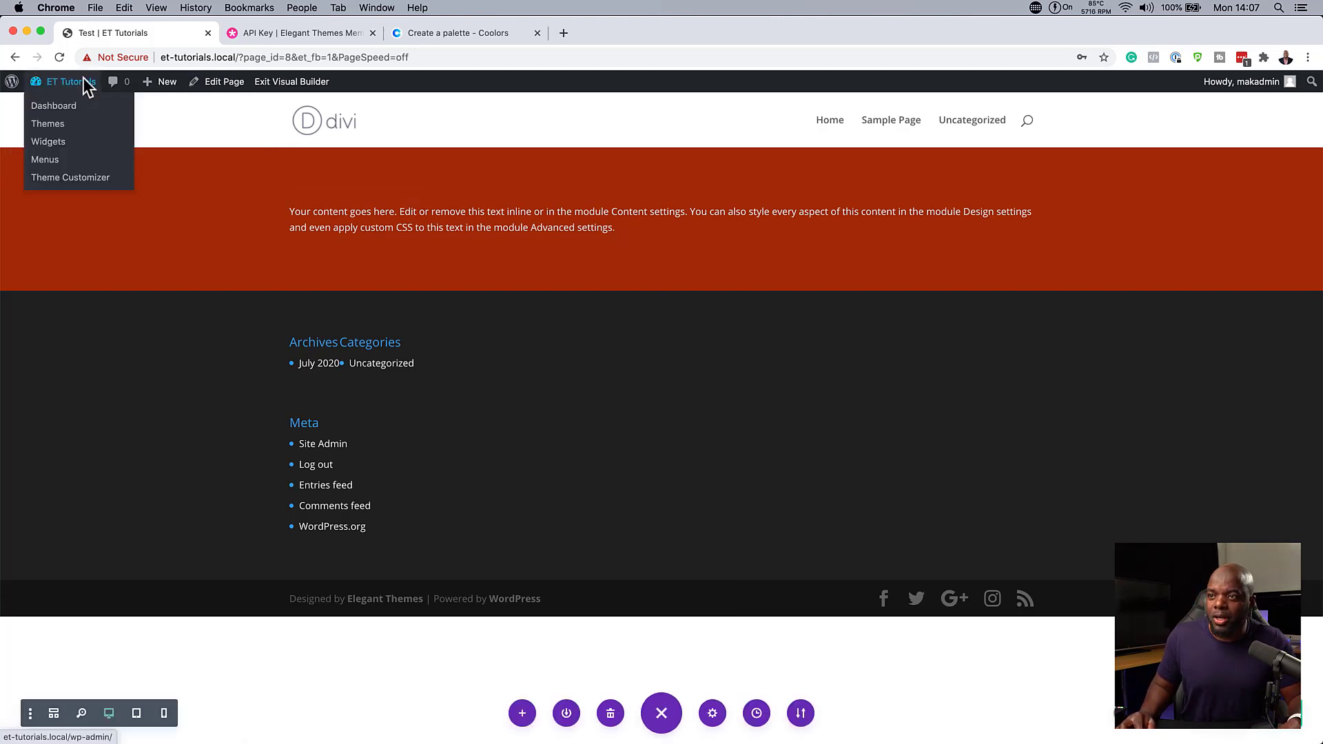
{"action": "left_click", "coordinate": [70, 107]}
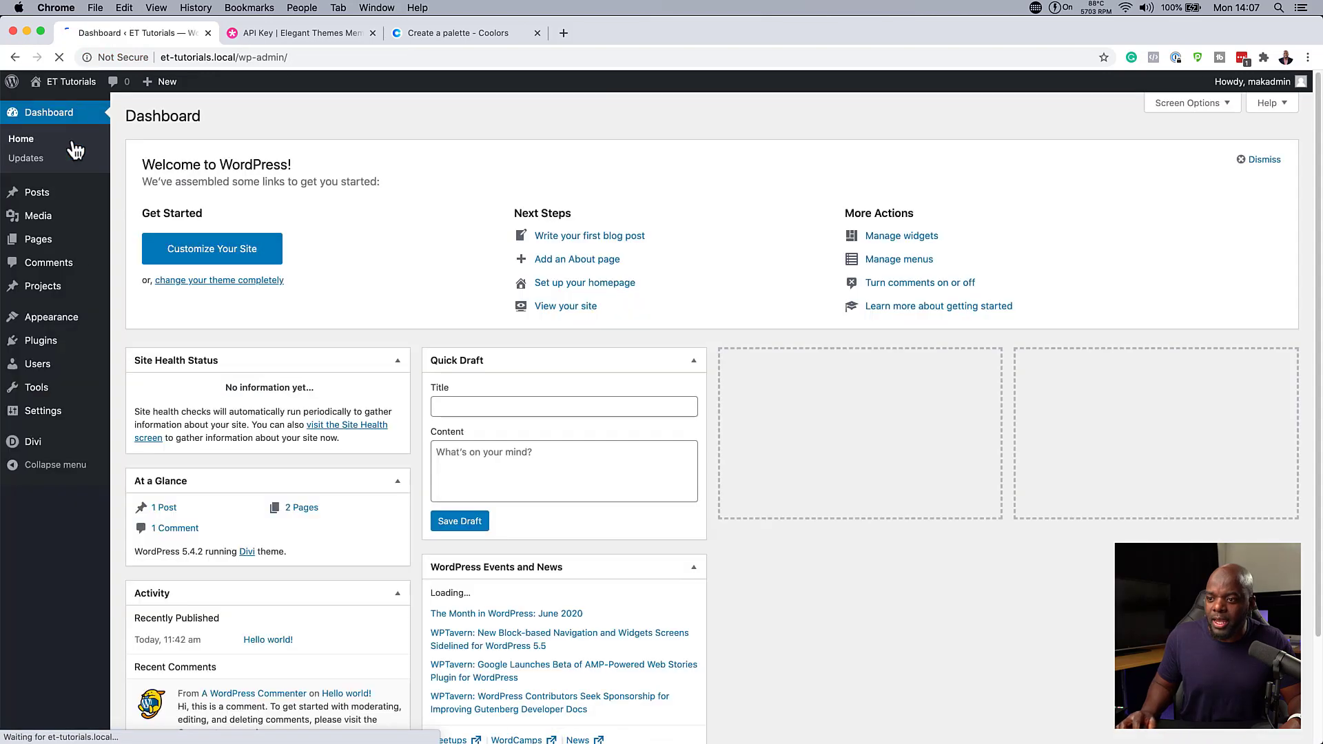
{"action": "mouse_move", "coordinate": [53, 453]}
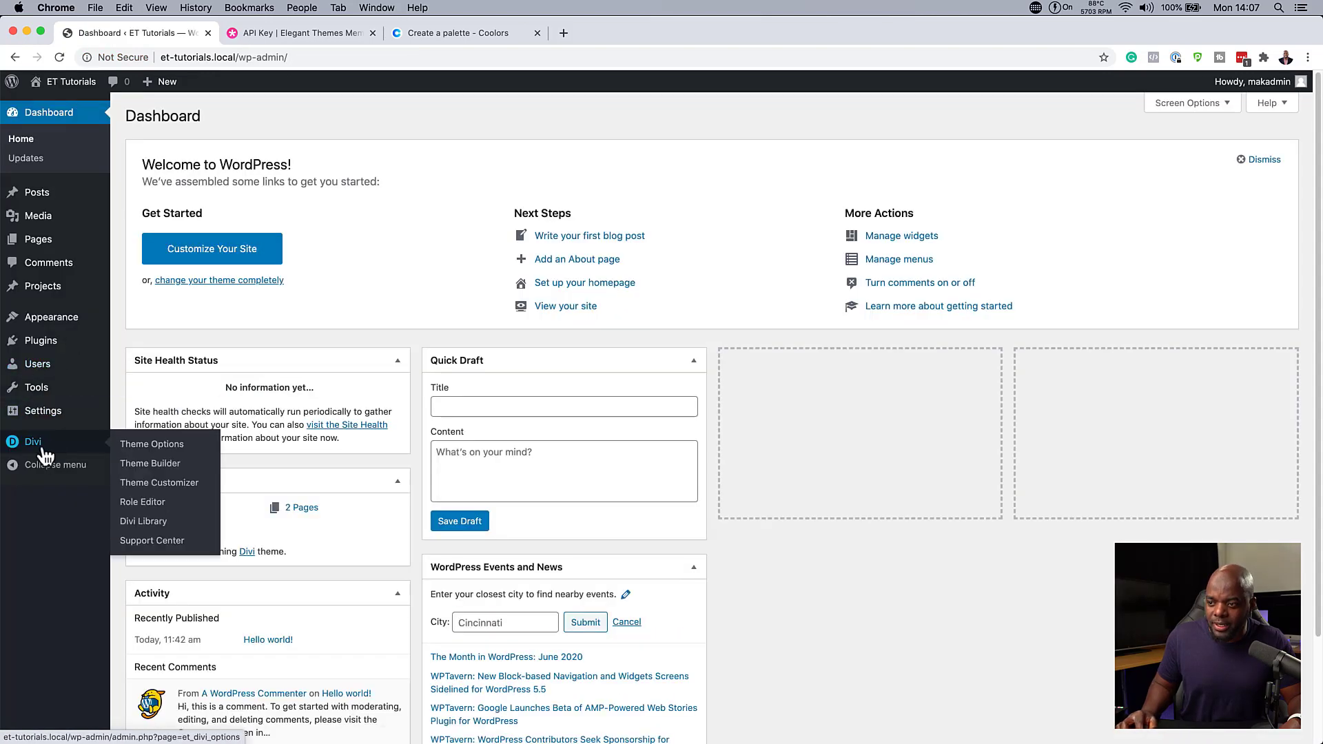
{"action": "left_click", "coordinate": [179, 467]}
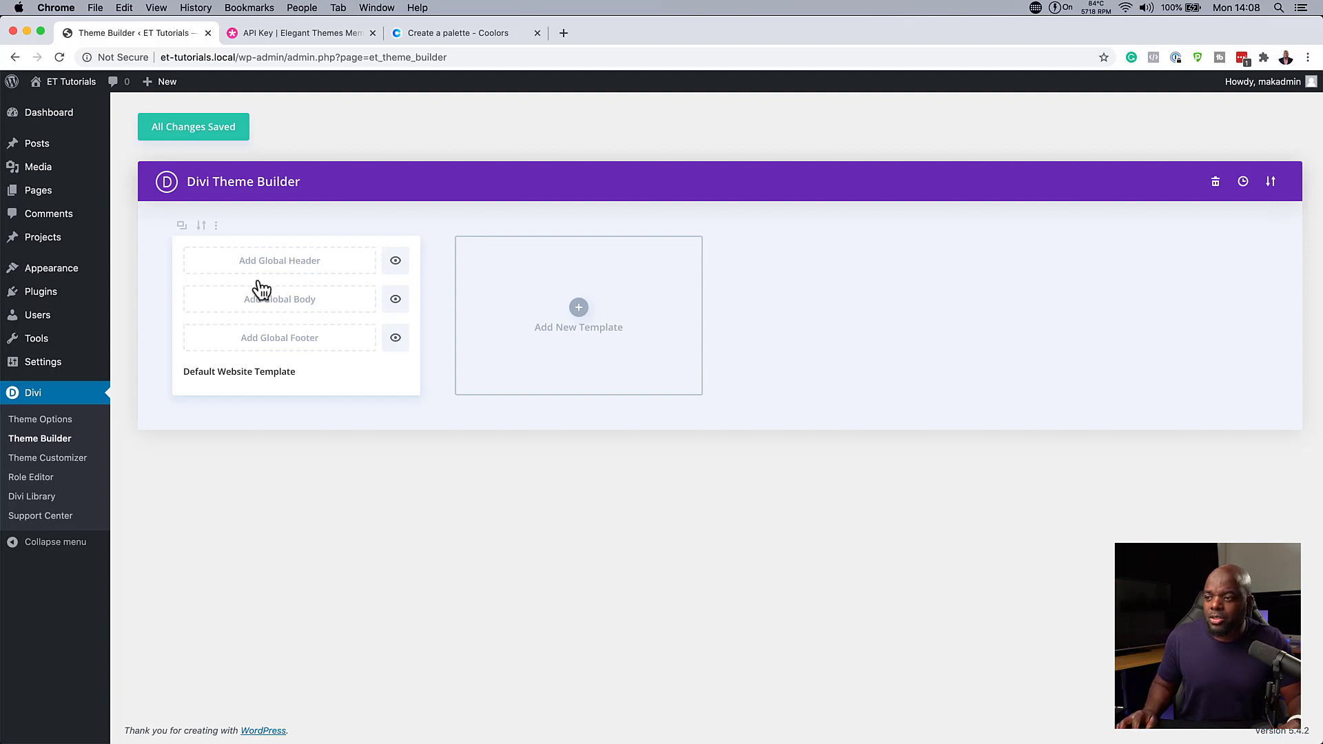
{"action": "left_click", "coordinate": [278, 351]}
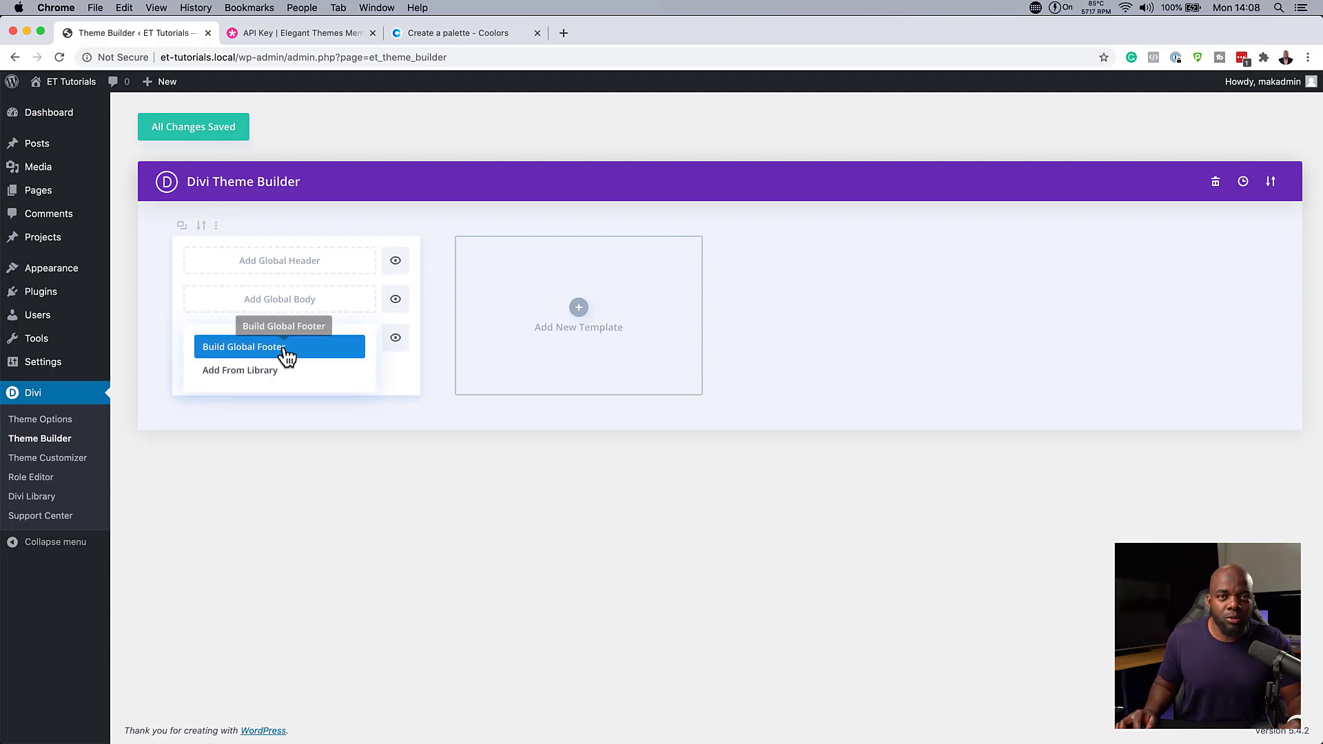
{"action": "left_click", "coordinate": [285, 356]}
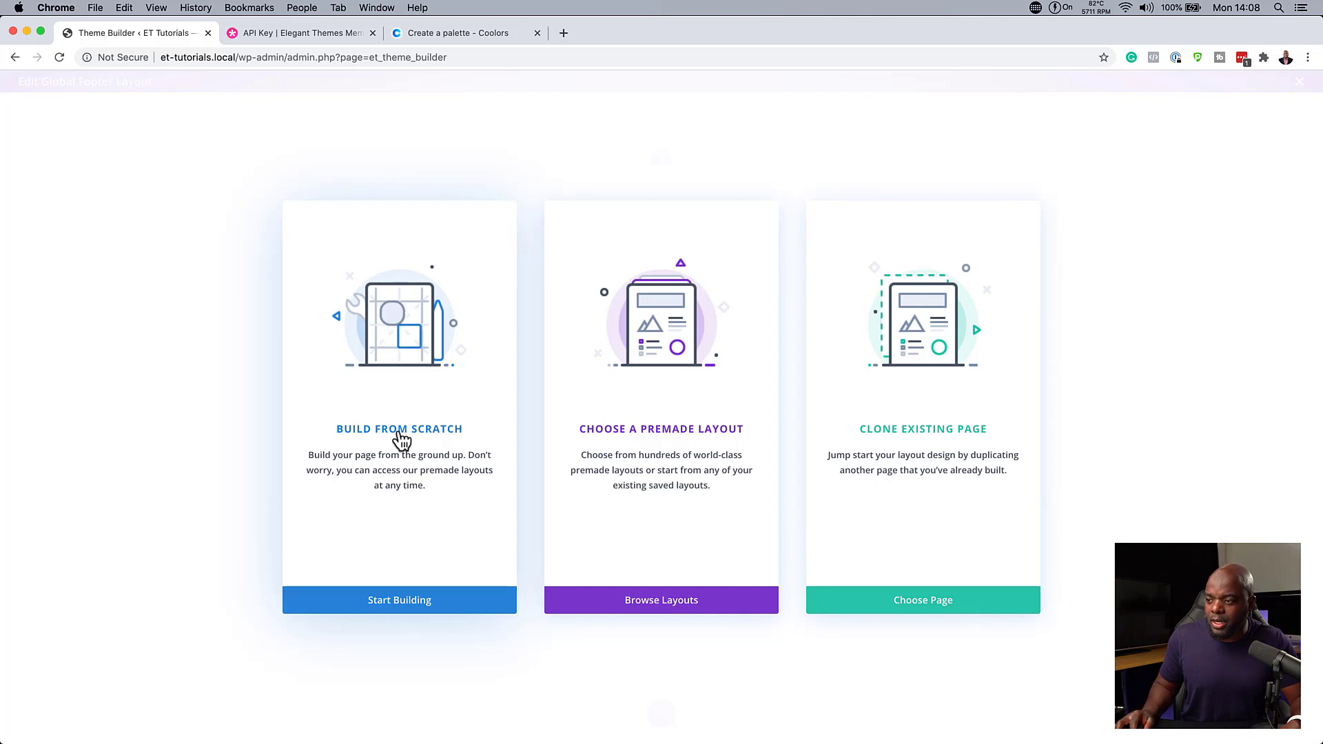
- Build the global footer from scratch with a single-column row containing a Text module
{"action": "left_click", "coordinate": [402, 440]}
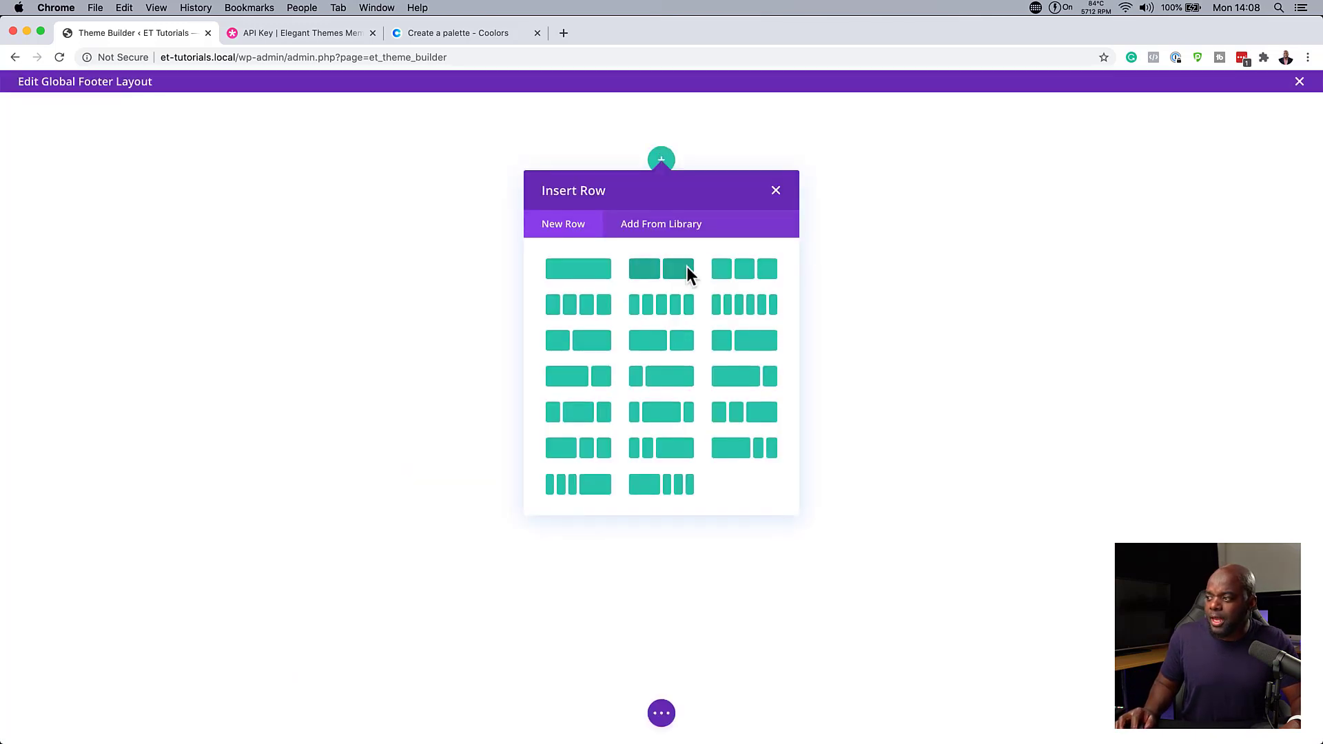
{"action": "left_click", "coordinate": [576, 272]}
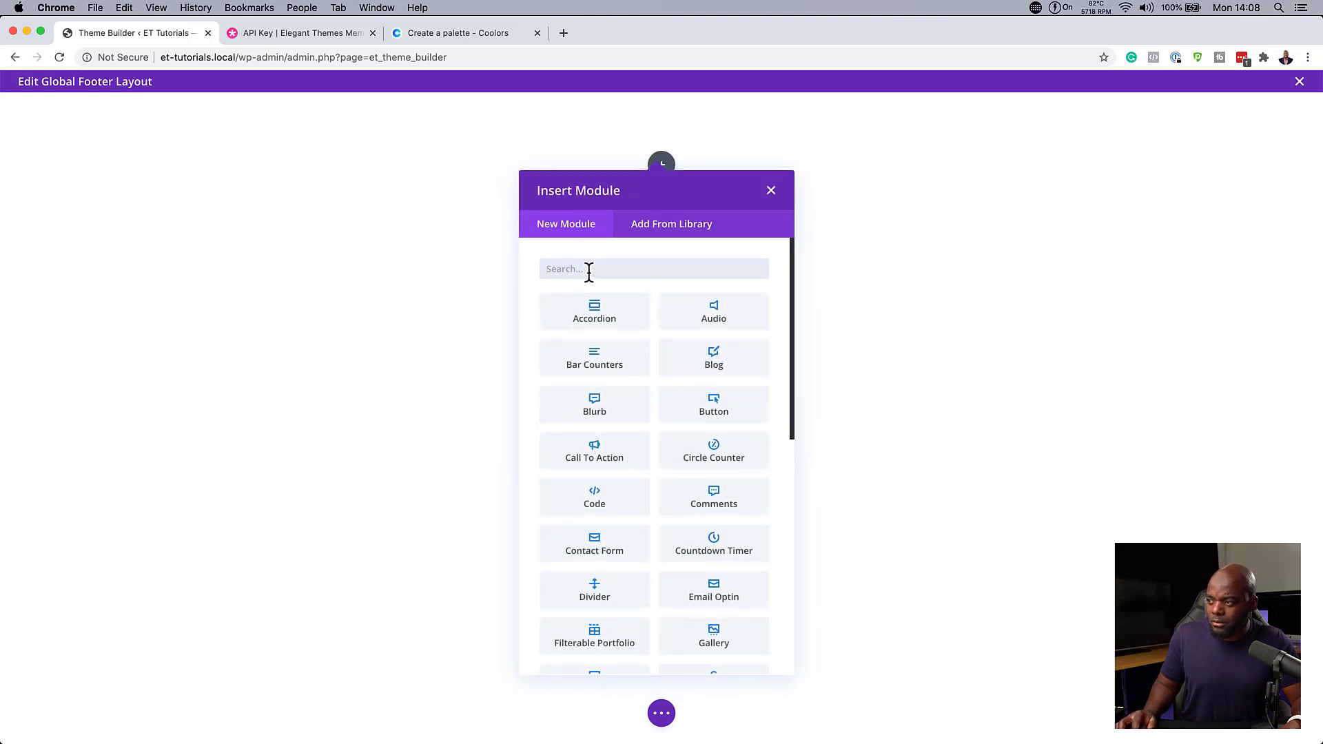
{"action": "type", "text": "text"}
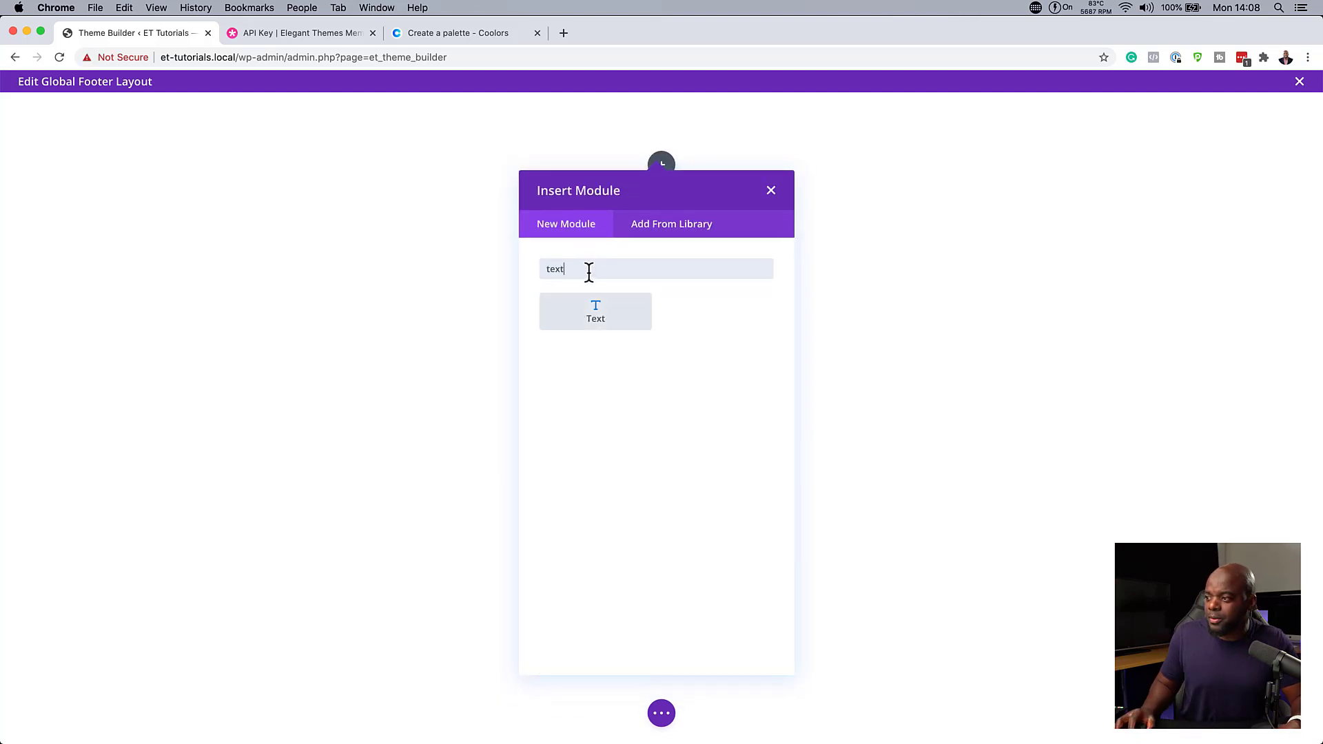
{"action": "left_click", "coordinate": [593, 311]}
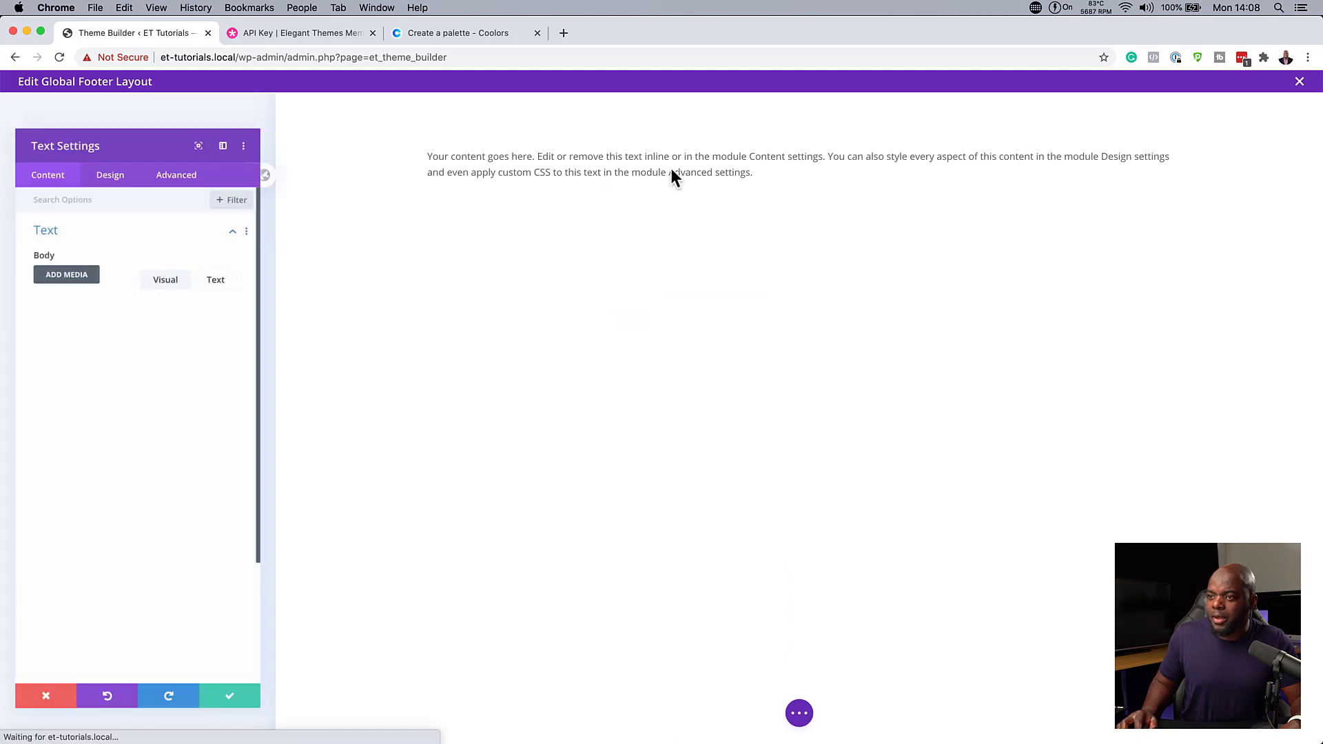
- Replace the footer module's placeholder text with three lines: "Our Business", "About" and "Services"
{"action": "left_click_drag", "start_coordinate": [171, 479], "coordinate": [2, 408]}
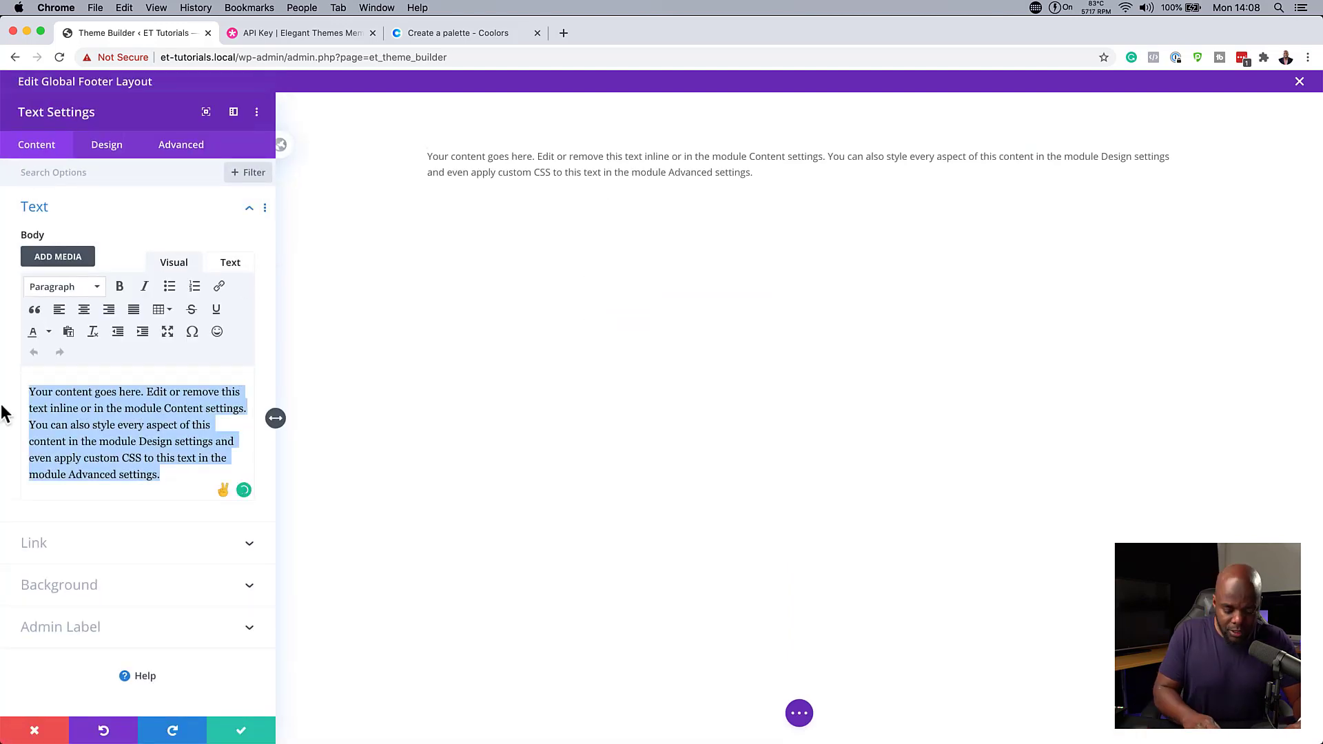
{"action": "type", "text": "Our "}
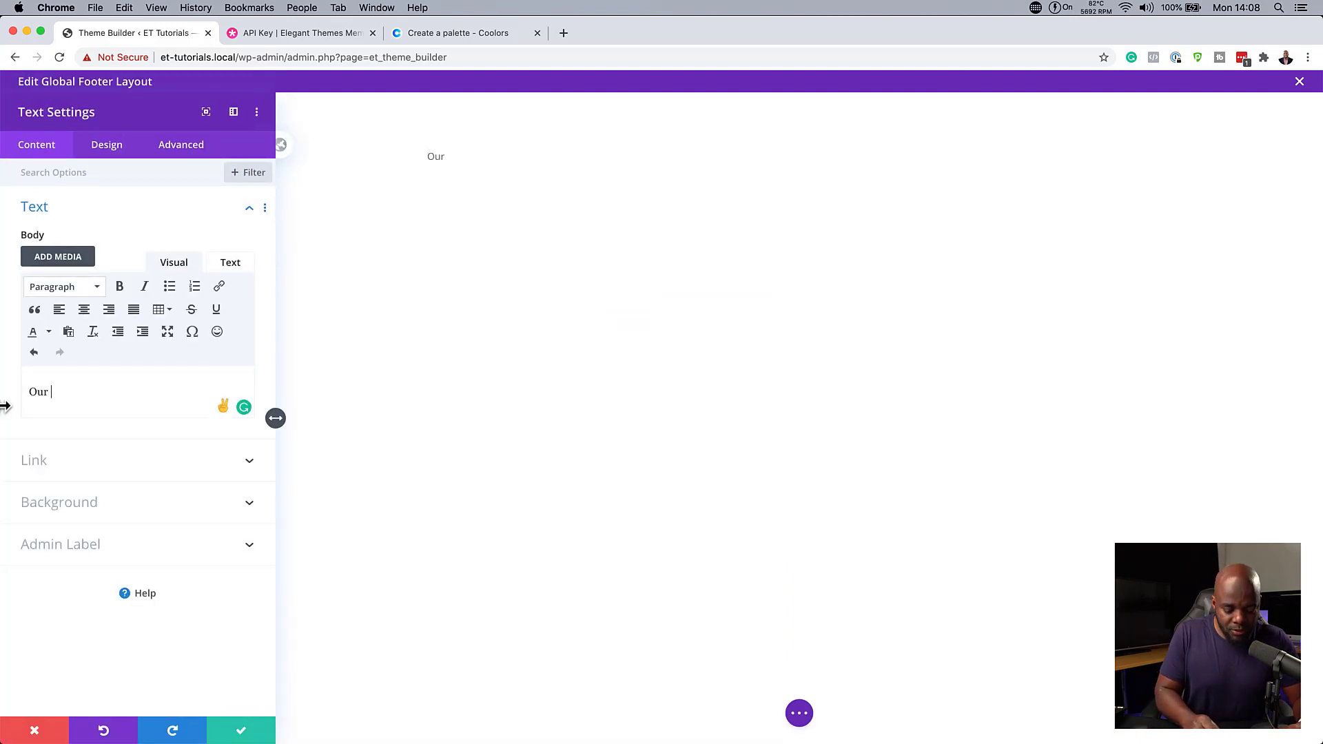
{"action": "type", "text": "Business"}
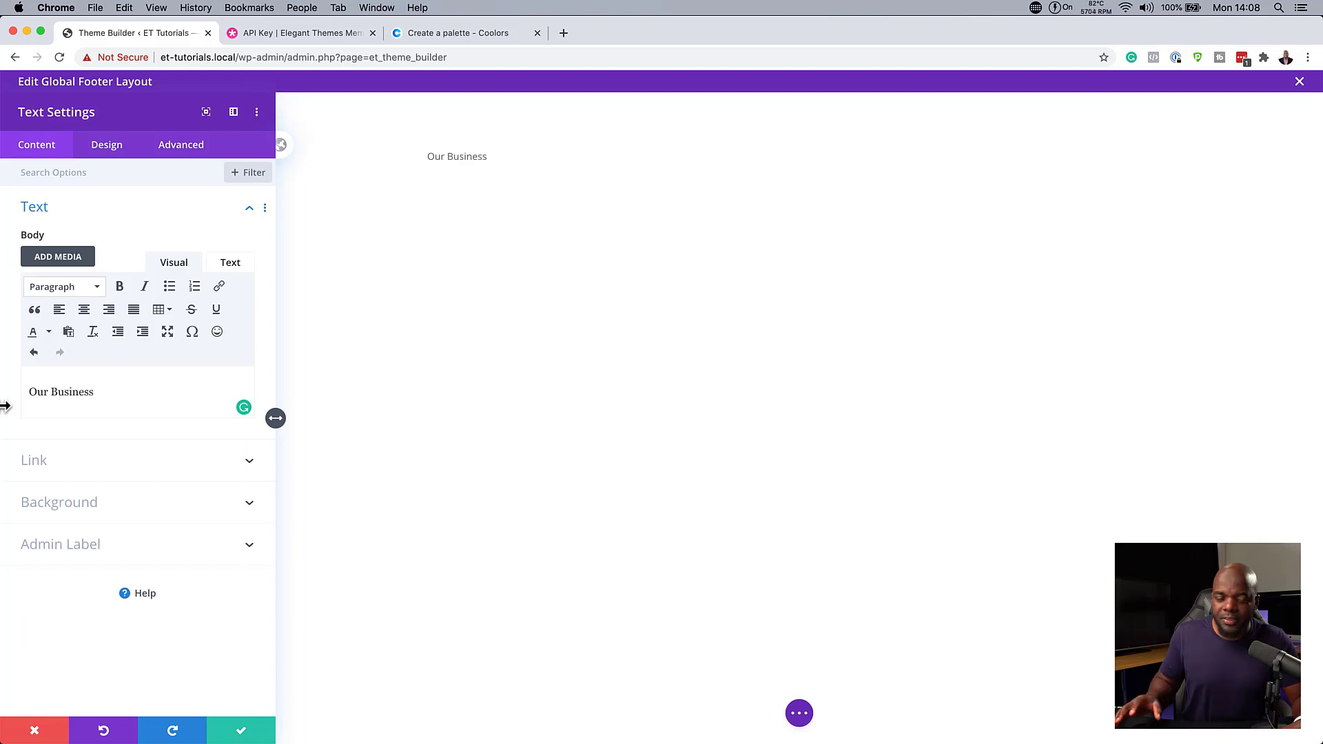
{"action": "key", "text": "Return"}
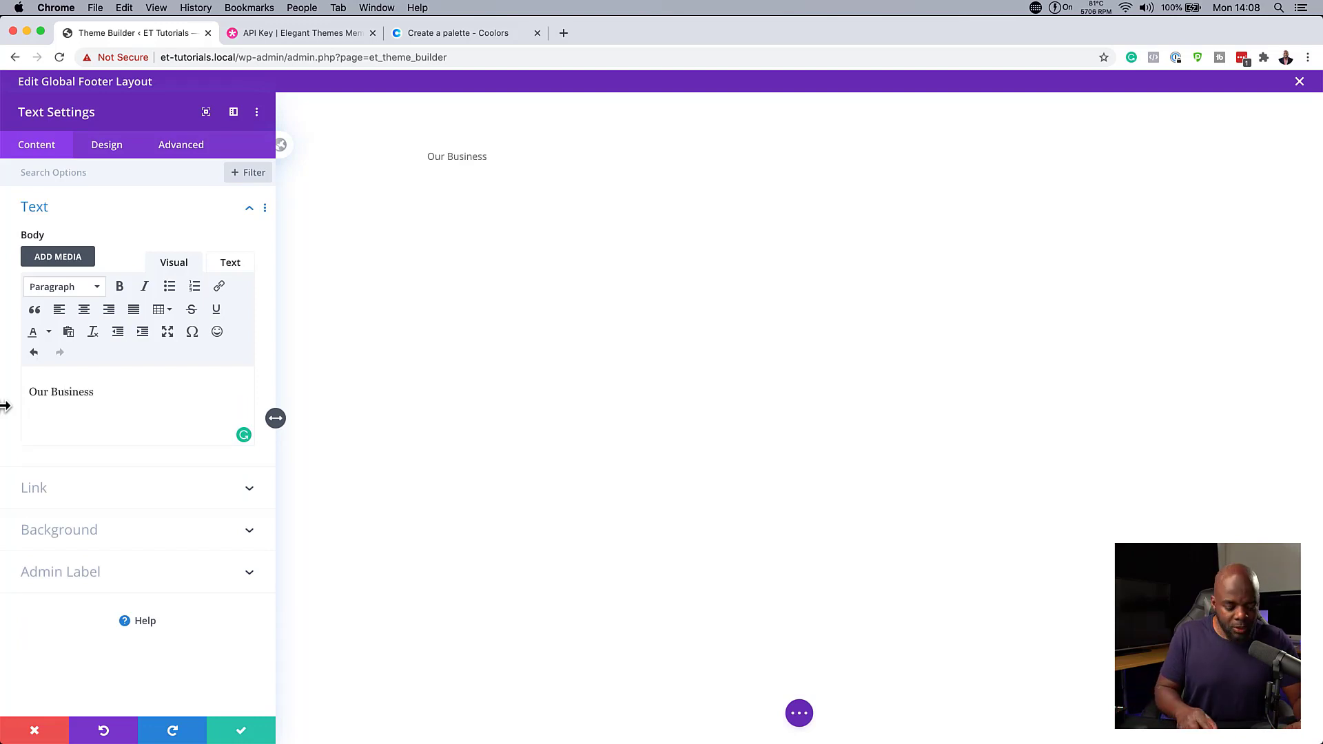
{"action": "type", "text": "About"}
{"action": "key", "text": "Return"}
{"action": "type", "text": "Services"}
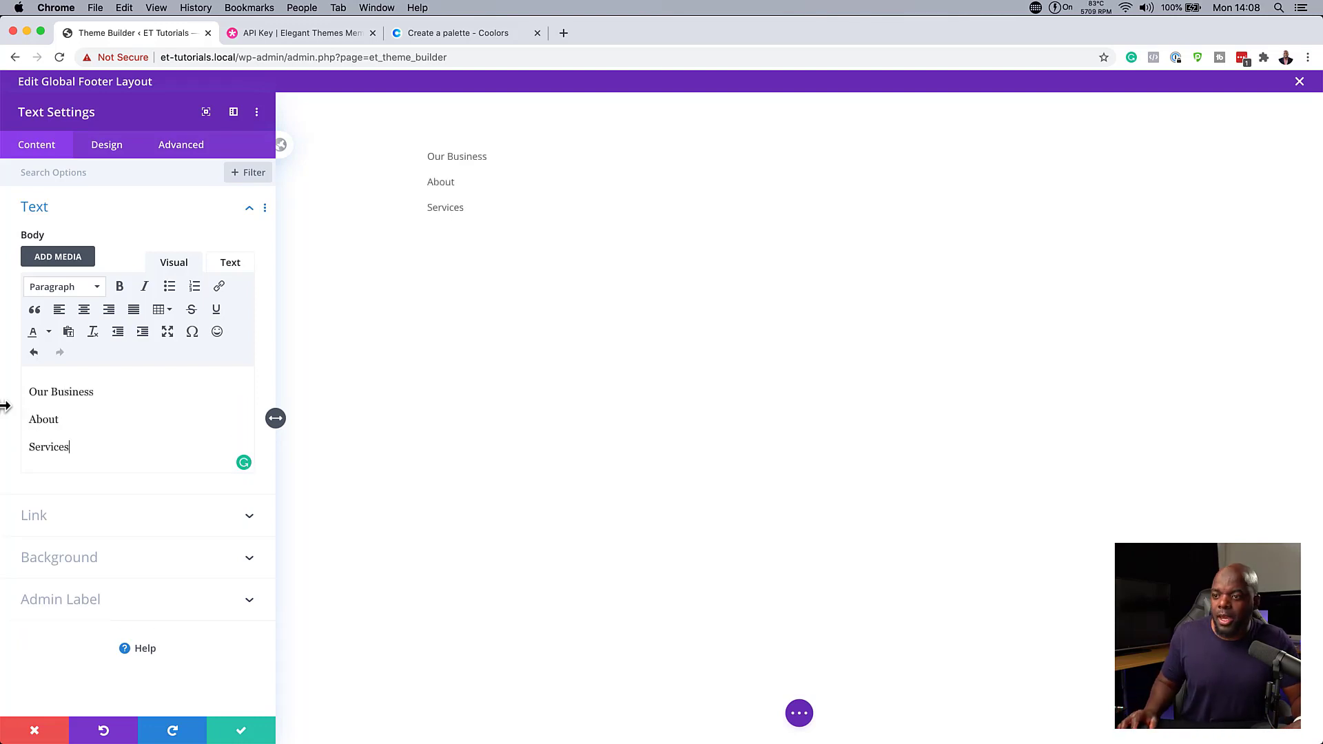
- Try to link the word "About" in the footer text to the URL "#"
{"action": "left_click_drag", "start_coordinate": [67, 427], "coordinate": [19, 416]}
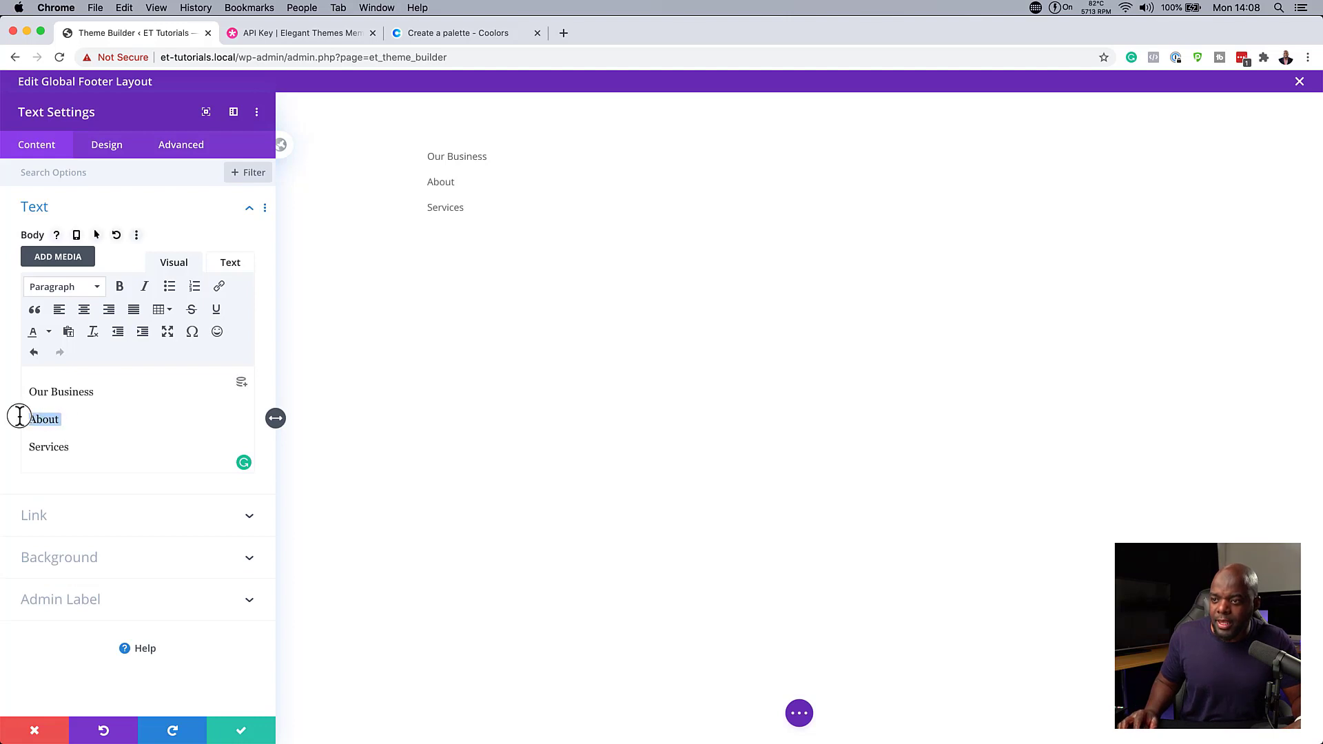
{"action": "left_click", "coordinate": [220, 290]}
{"action": "left_click", "coordinate": [629, 360]}
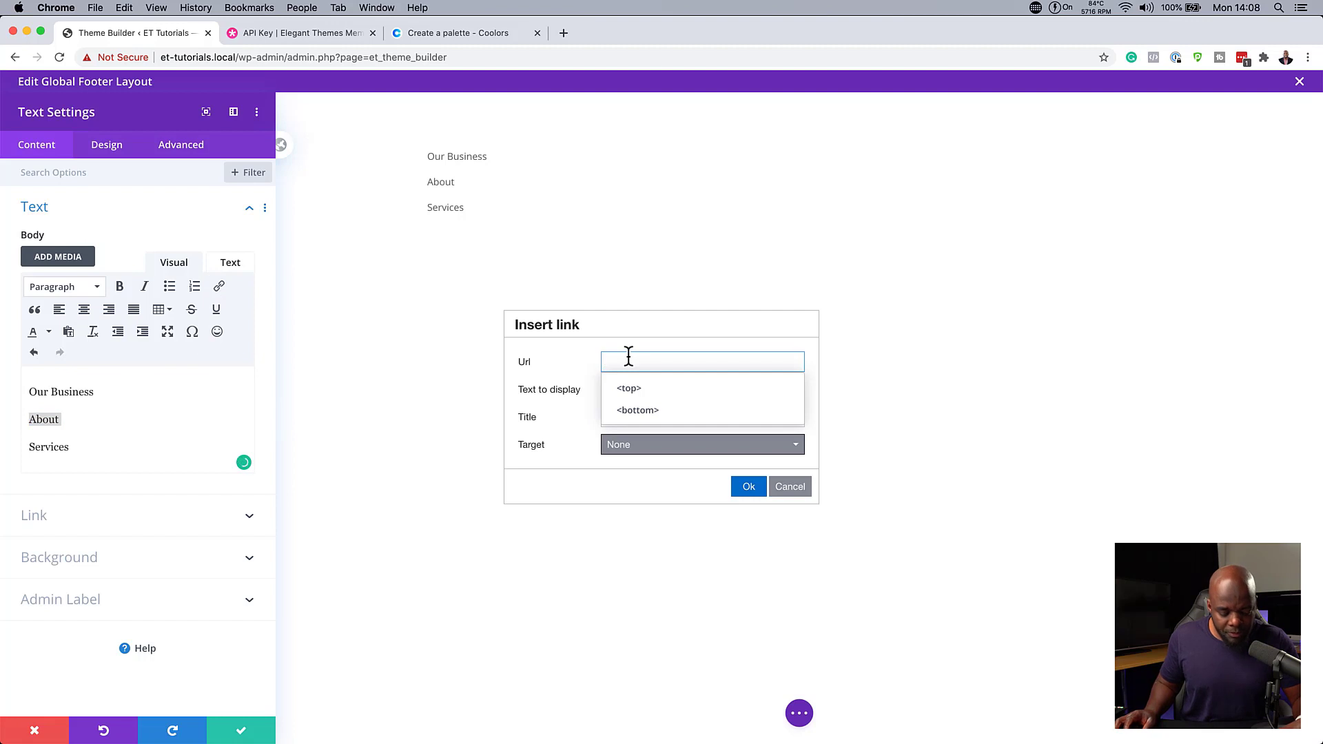
{"action": "left_click", "coordinate": [76, 447]}
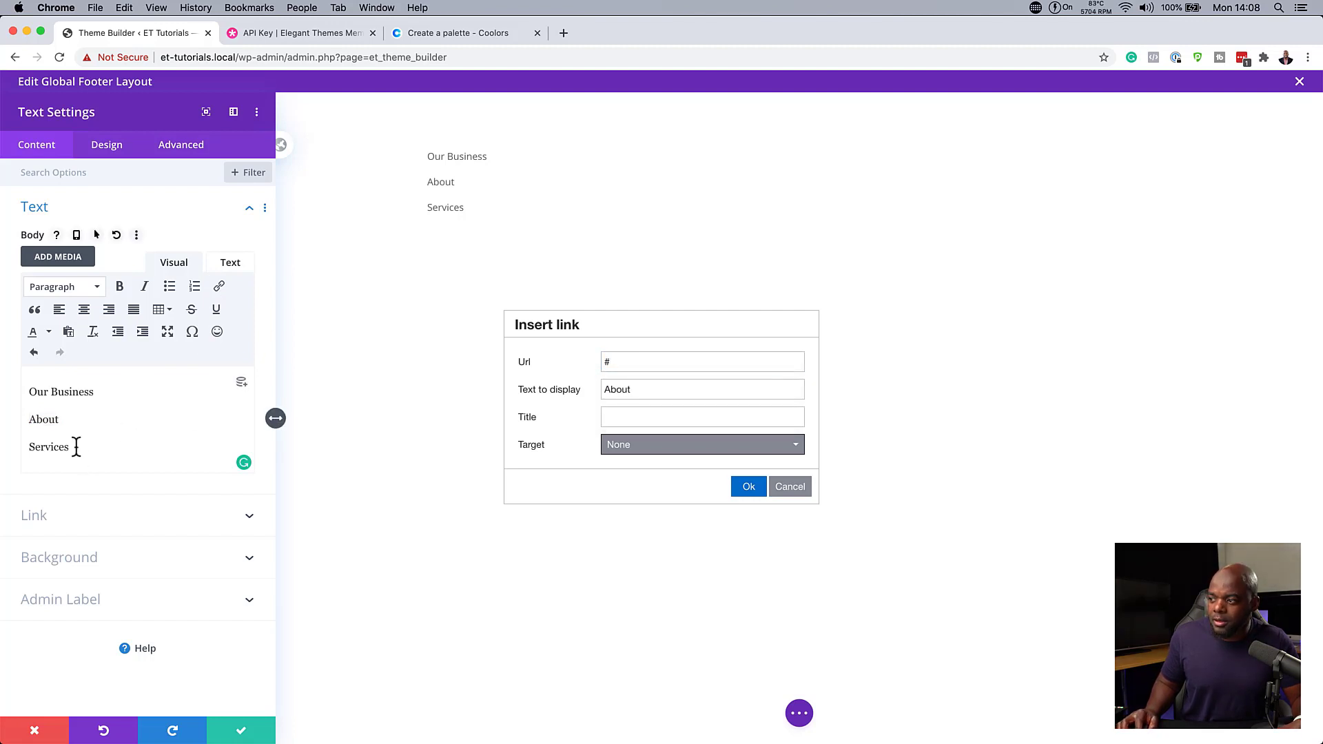
{"action": "left_click", "coordinate": [747, 489]}
- Link the words "Services" and "About" in the footer text to the URL "#"
{"action": "left_click_drag", "start_coordinate": [78, 447], "coordinate": [7, 446]}
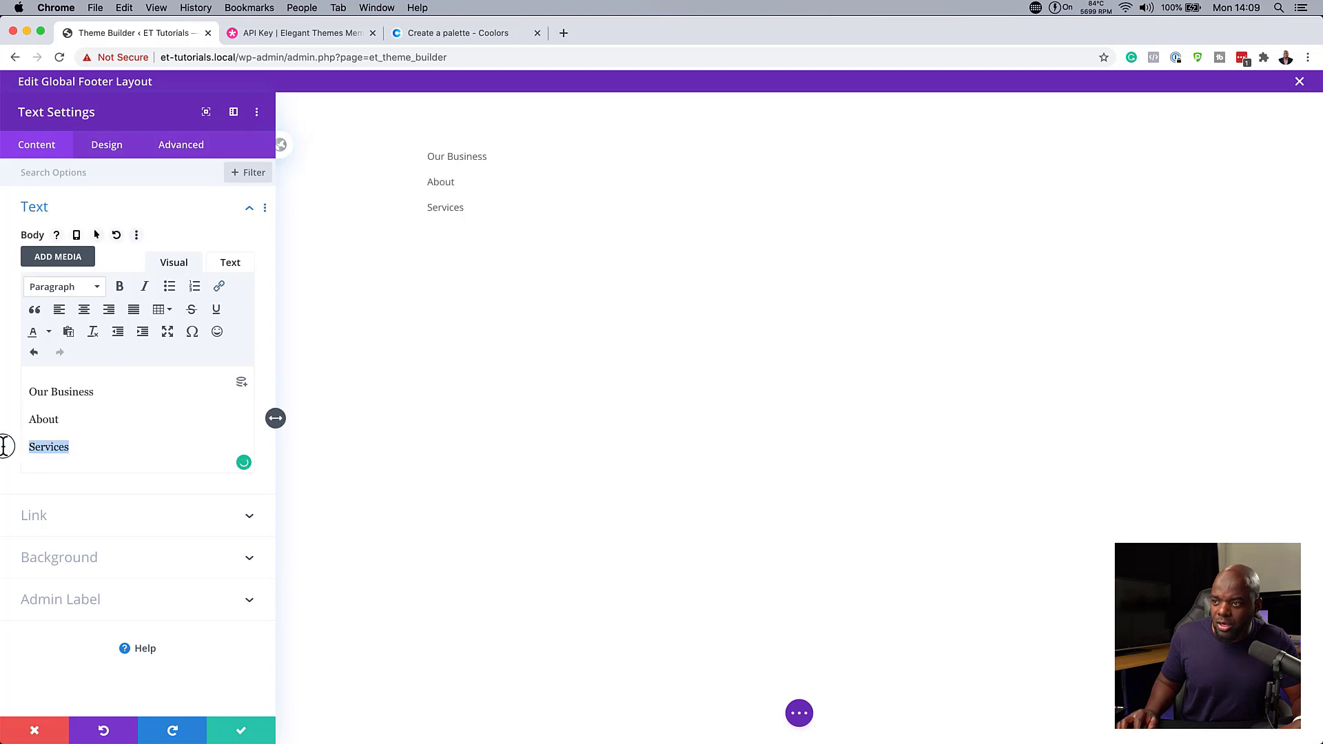
{"action": "left_click", "coordinate": [218, 286]}
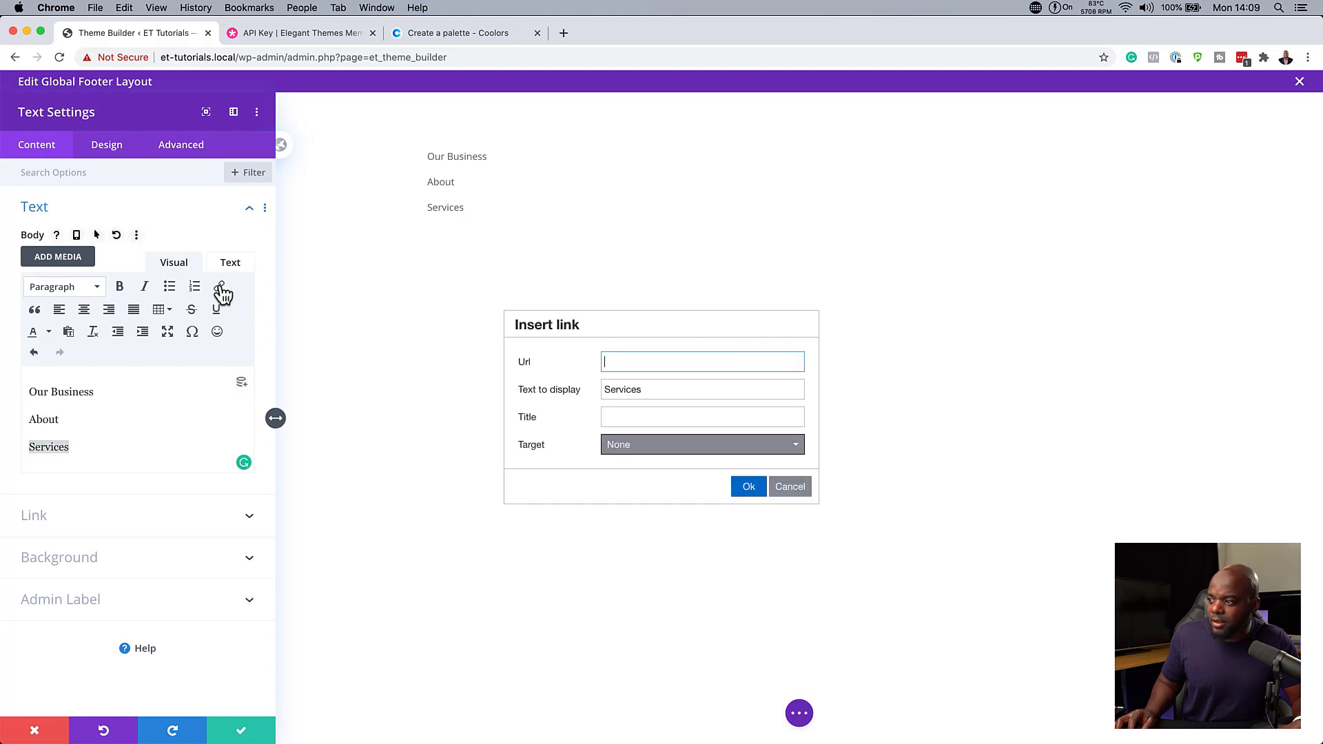
{"action": "left_click", "coordinate": [668, 361]}
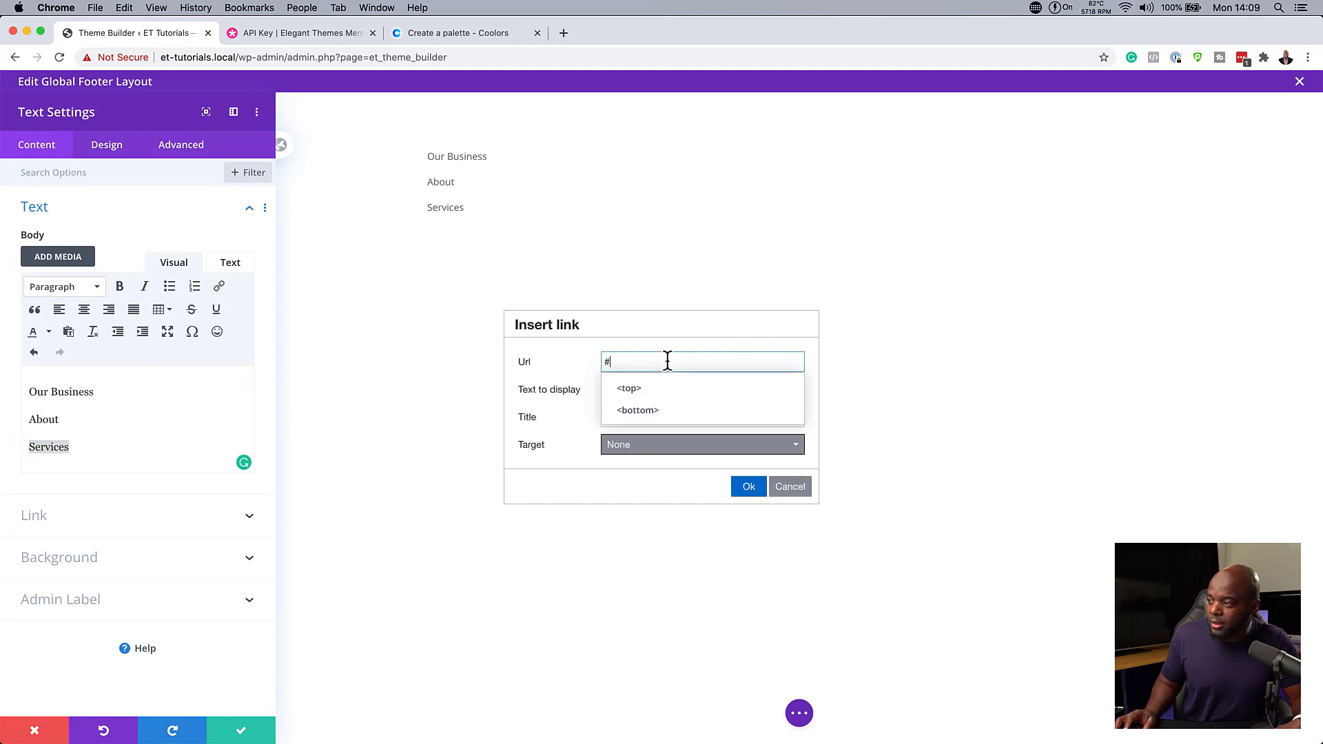
{"action": "left_click", "coordinate": [749, 491]}
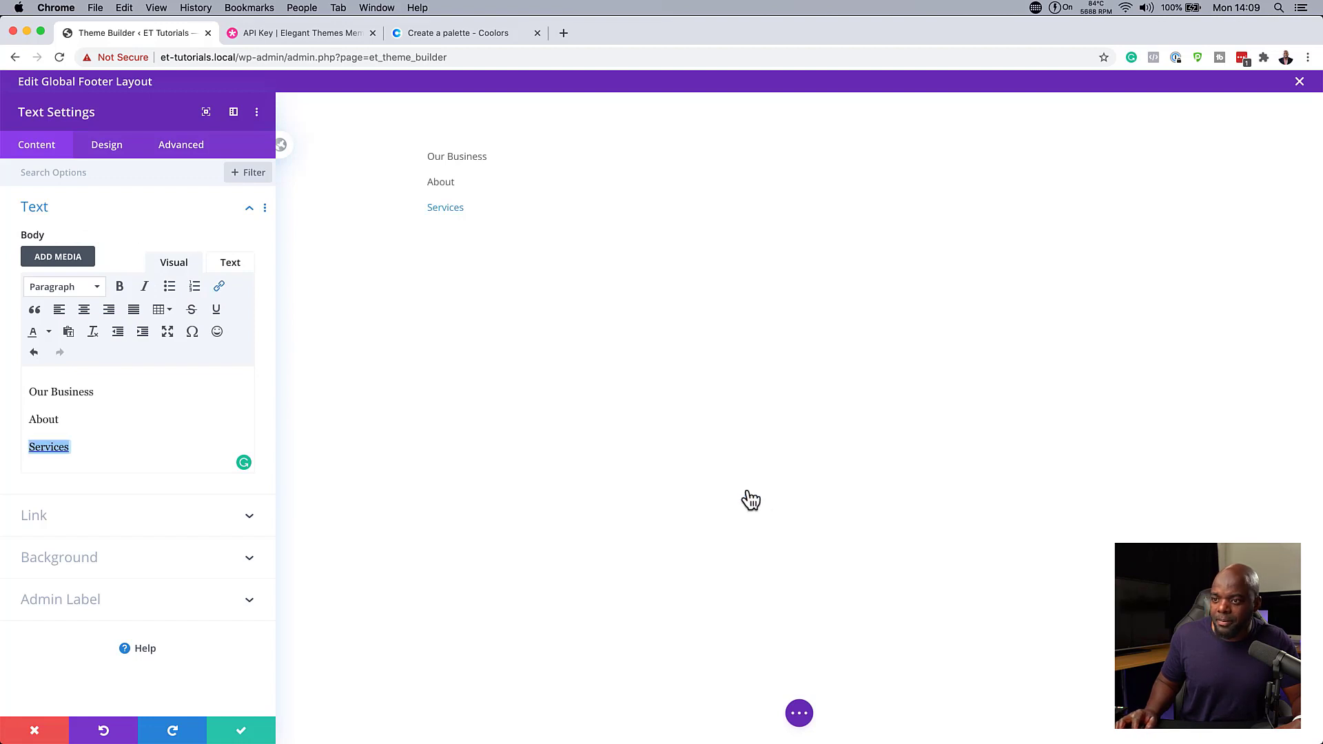
{"action": "left_click_drag", "start_coordinate": [65, 419], "coordinate": [5, 417]}
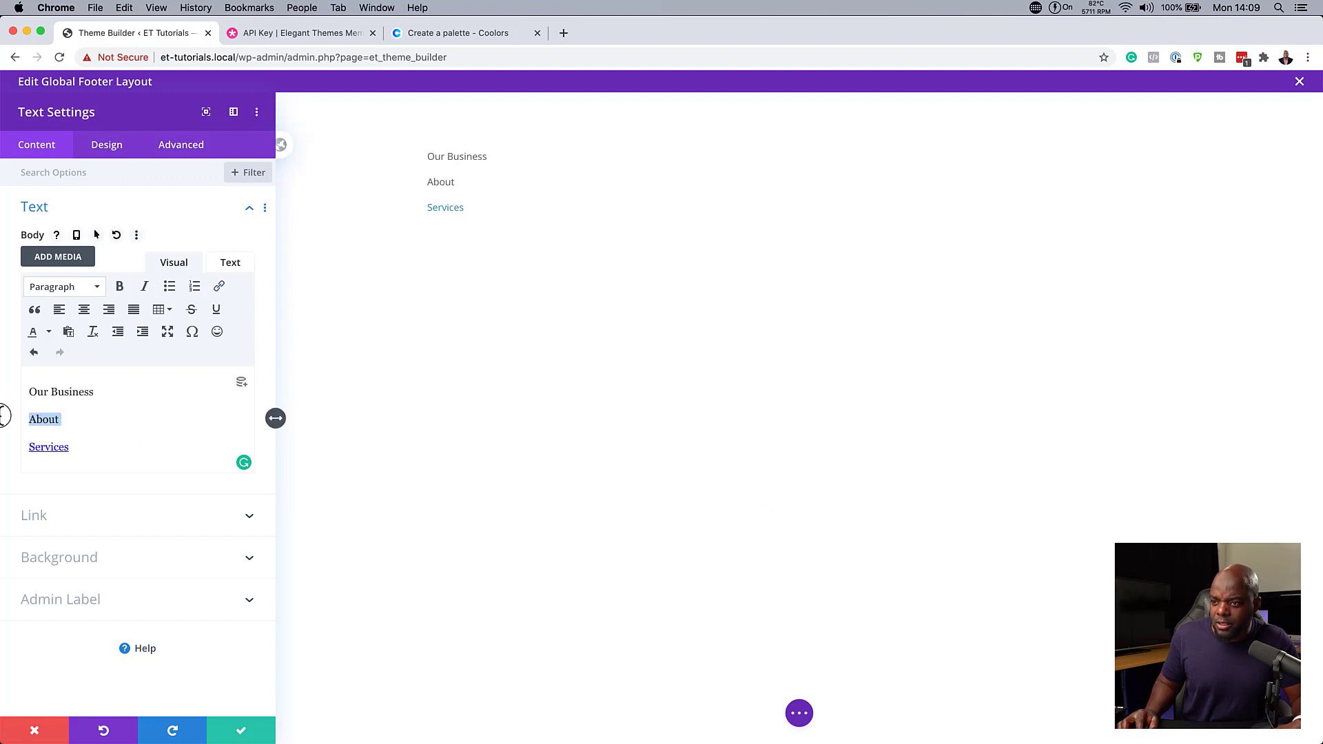
{"action": "left_click", "coordinate": [219, 286]}
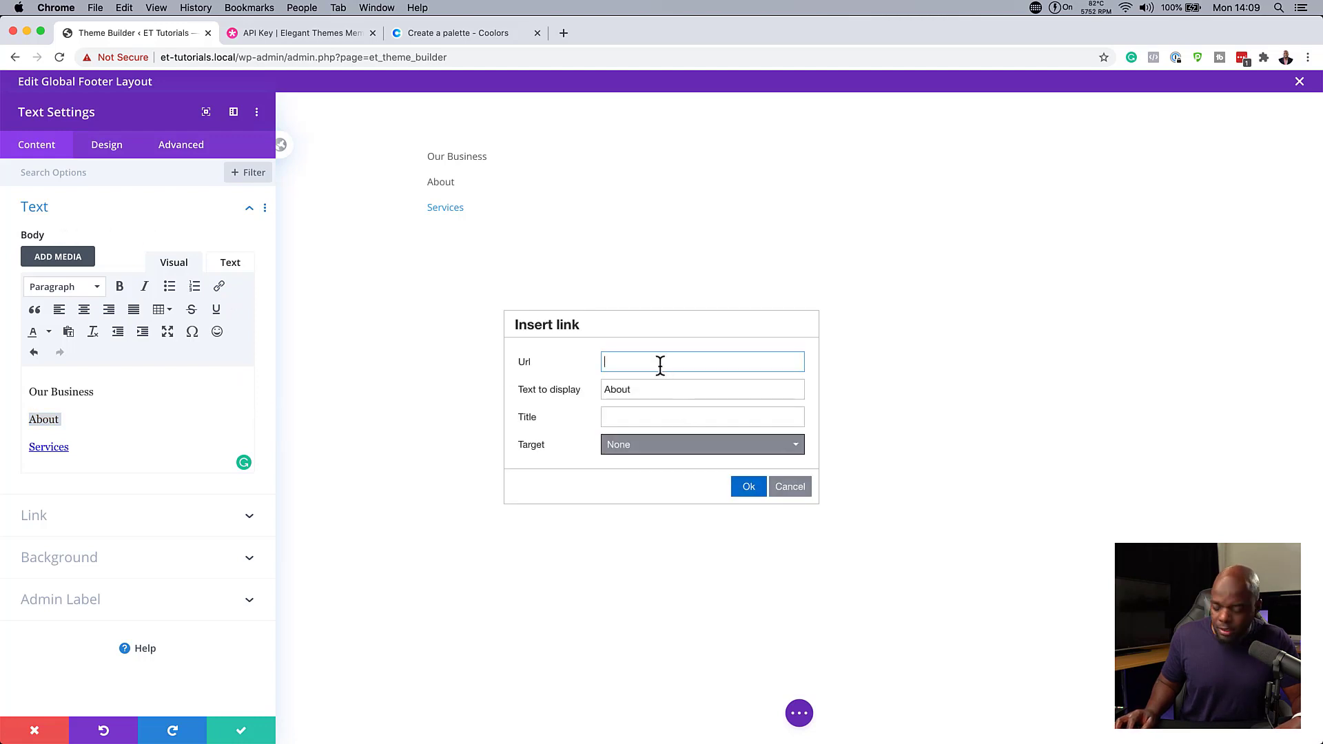
{"action": "type", "text": "#"}
{"action": "left_click", "coordinate": [750, 487]}
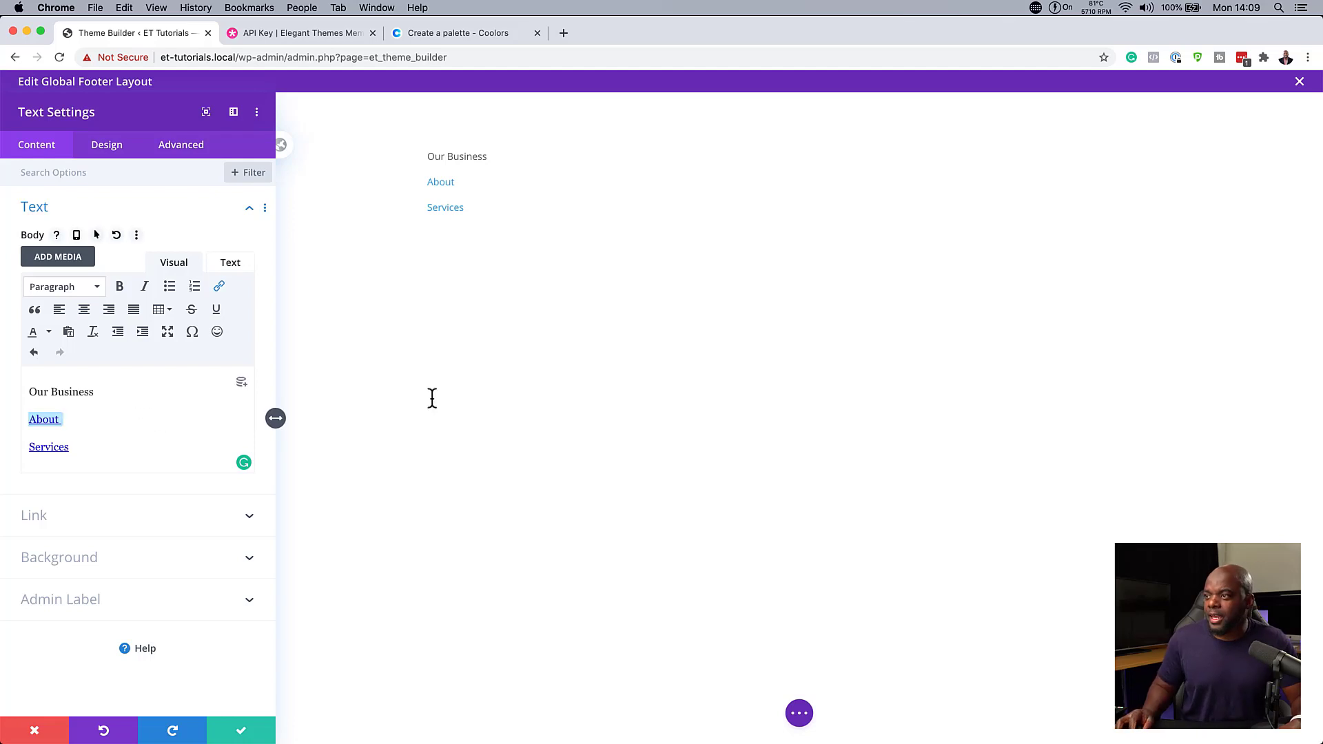
- Make the "Our Business" line bold and save the footer's Text module settings
{"action": "left_click_drag", "start_coordinate": [95, 392], "coordinate": [25, 392]}
{"action": "left_click", "coordinate": [121, 287]}
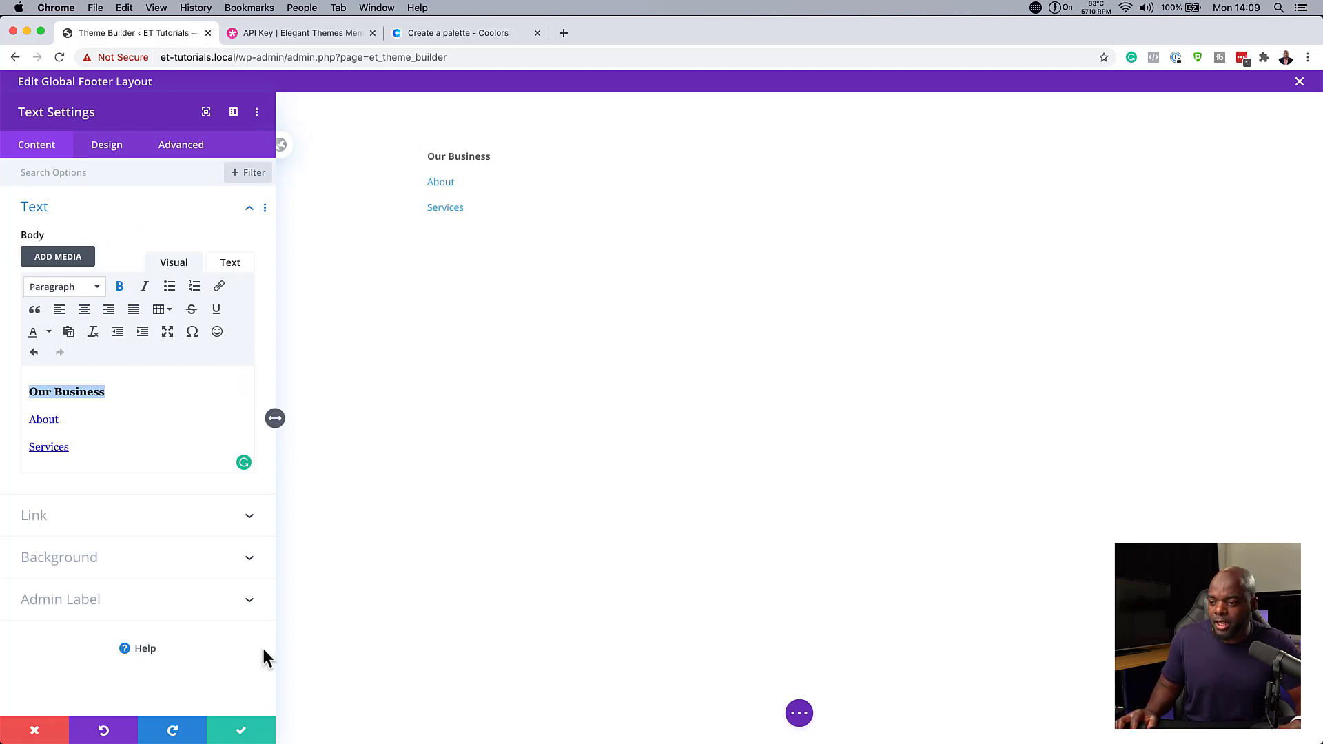
{"action": "left_click", "coordinate": [243, 735]}
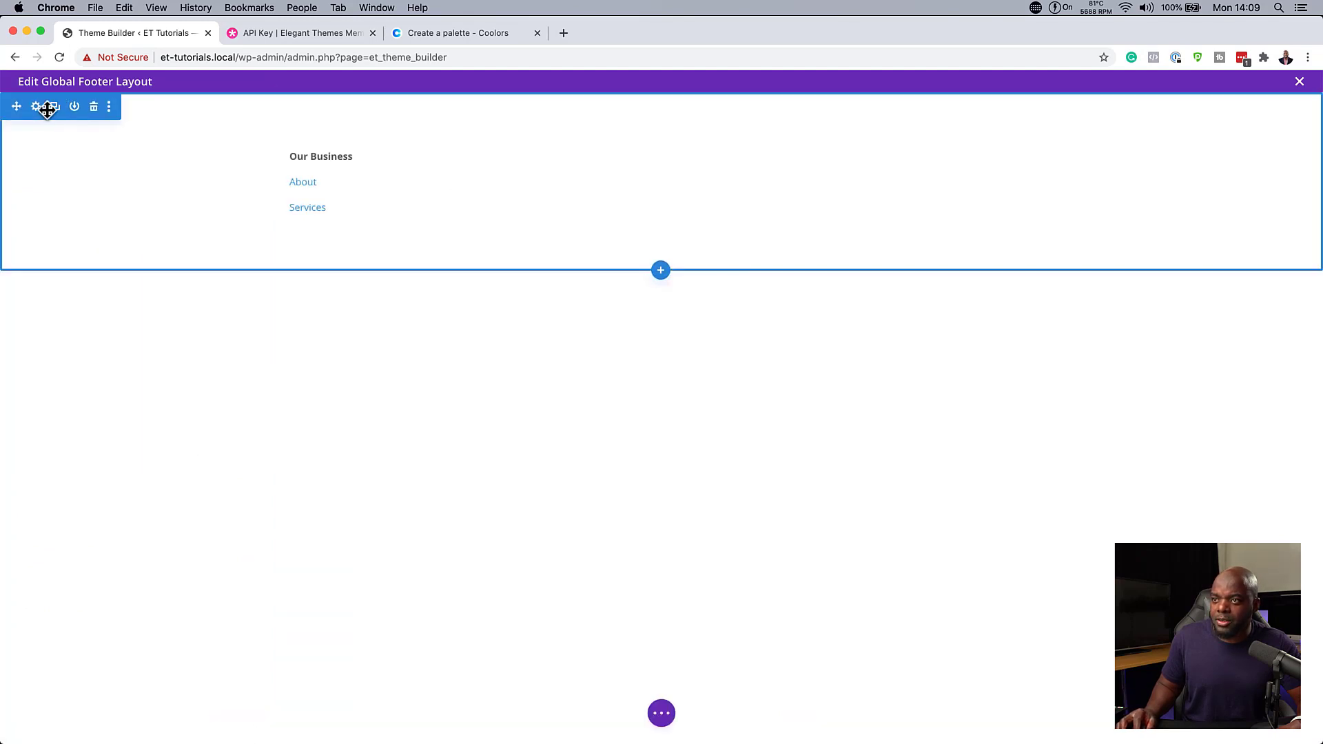
- Set the footer section's background to the darkest purple-brown palette swatch and save the section settings
{"action": "left_click", "coordinate": [38, 107]}
{"action": "left_click", "coordinate": [55, 253]}
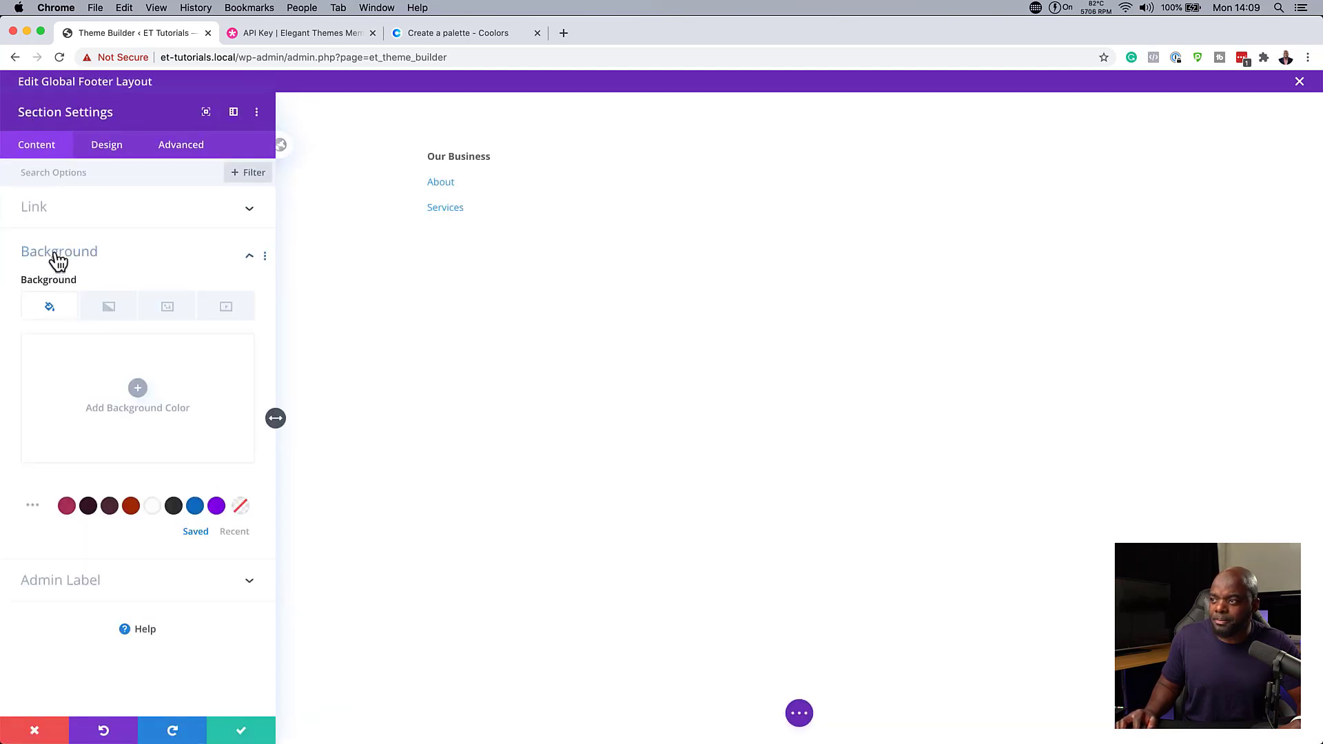
{"action": "left_click", "coordinate": [92, 498]}
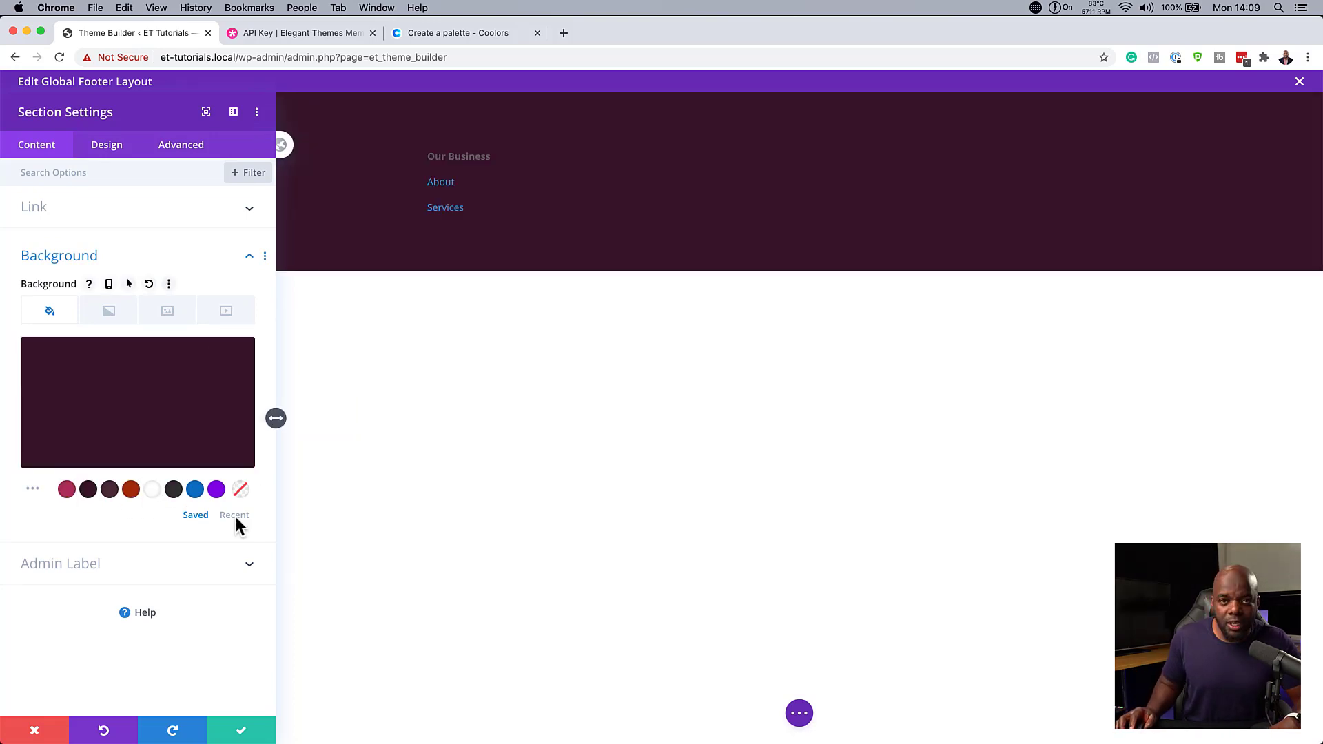
{"action": "left_click", "coordinate": [242, 732]}
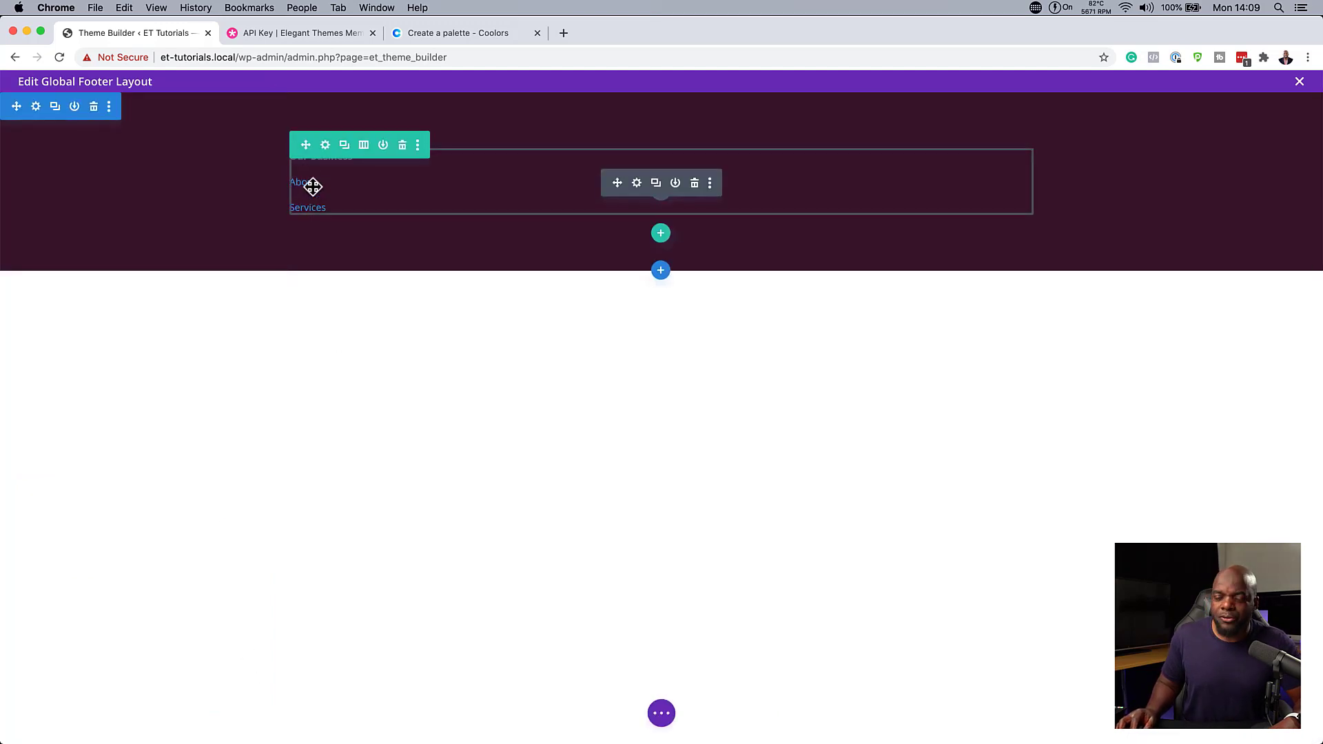
- Duplicate the footer row's column three times to make four identical columns, and save the row settings
{"action": "left_click", "coordinate": [326, 146]}
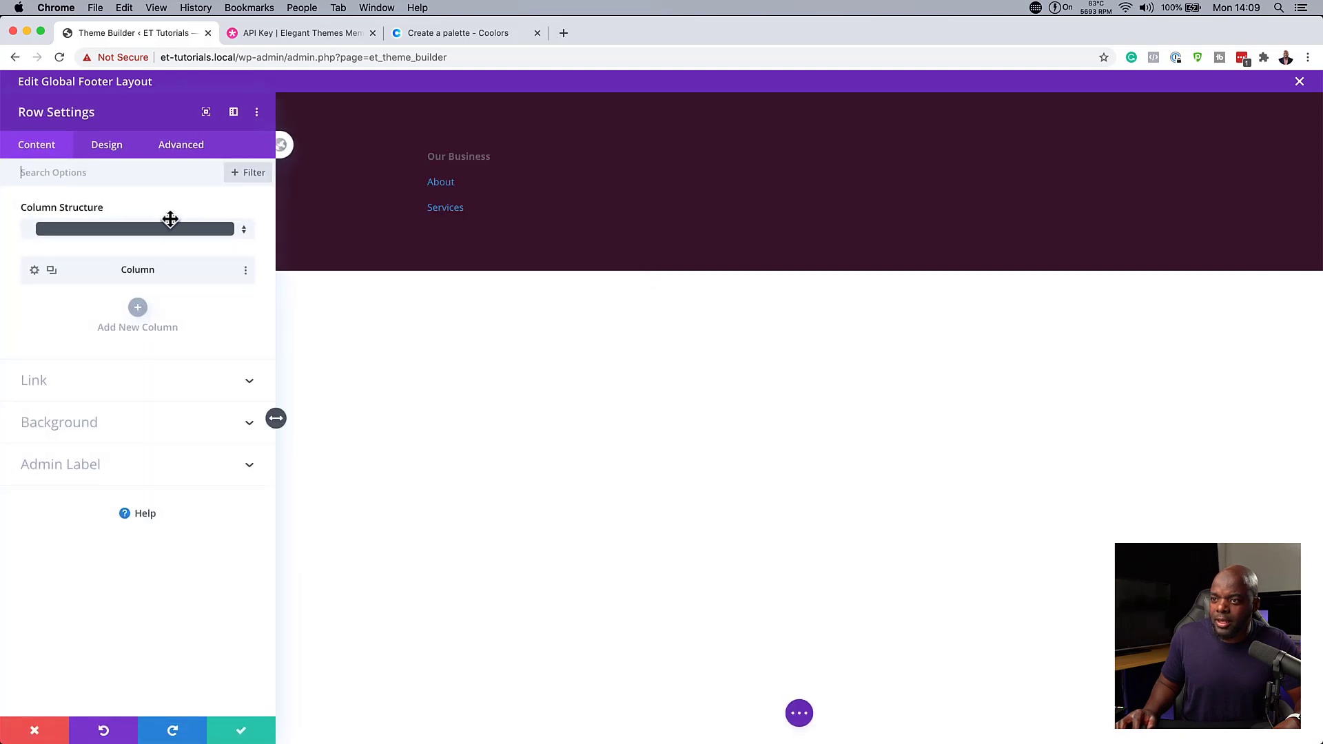
{"action": "left_click", "coordinate": [52, 271]}
{"action": "left_click", "coordinate": [52, 271]}
{"action": "left_click", "coordinate": [52, 271]}
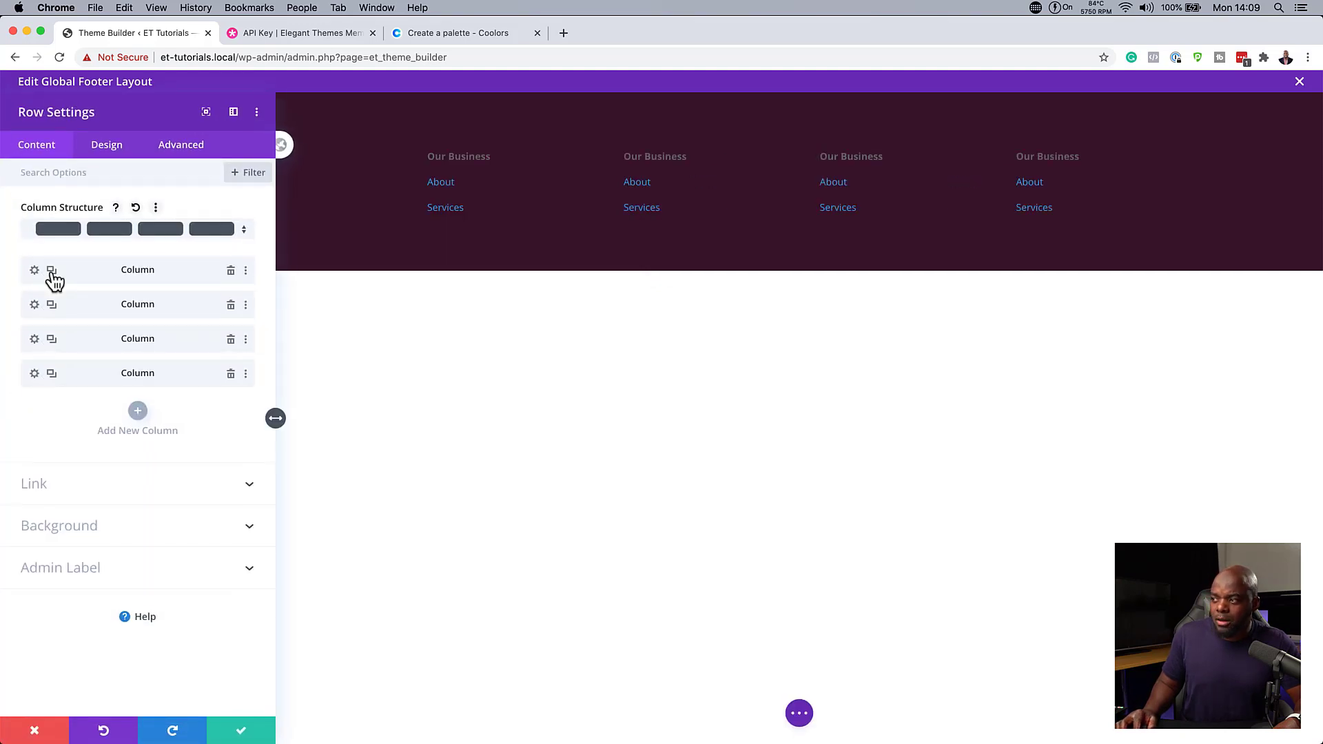
{"action": "left_click", "coordinate": [238, 734]}
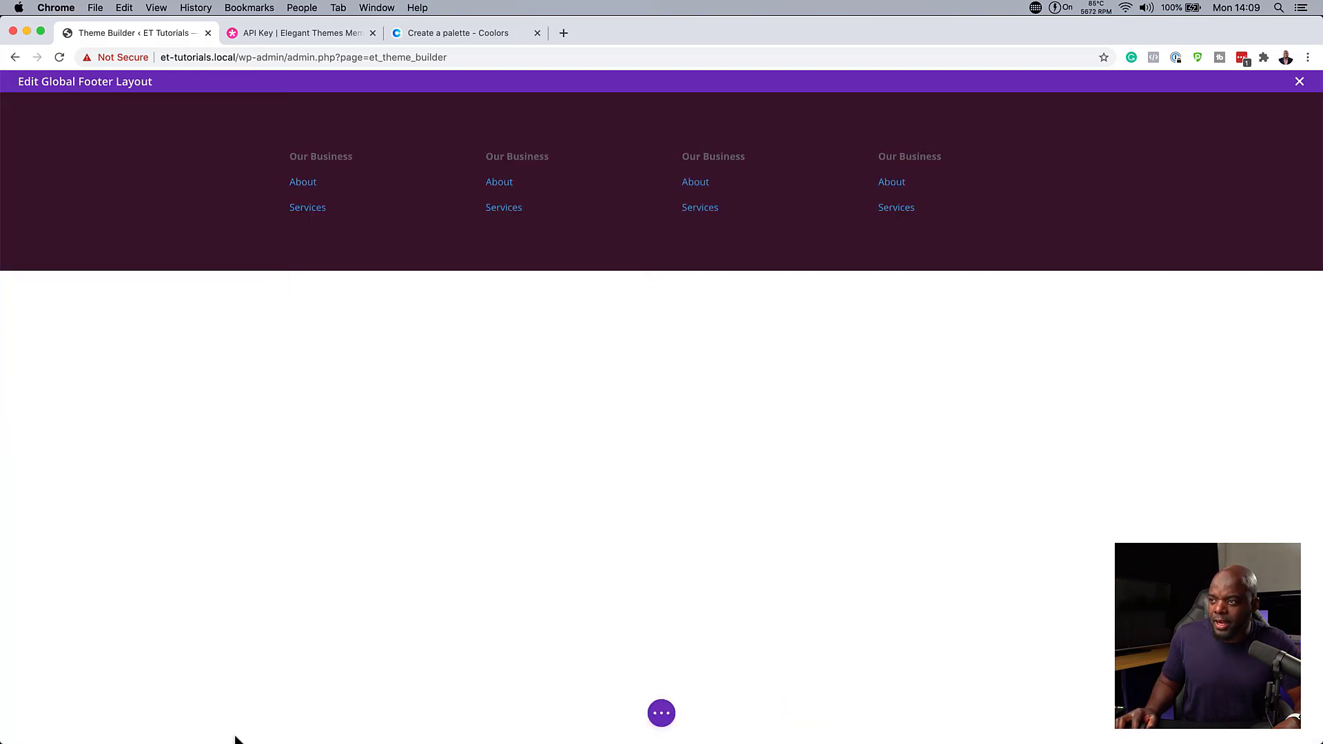
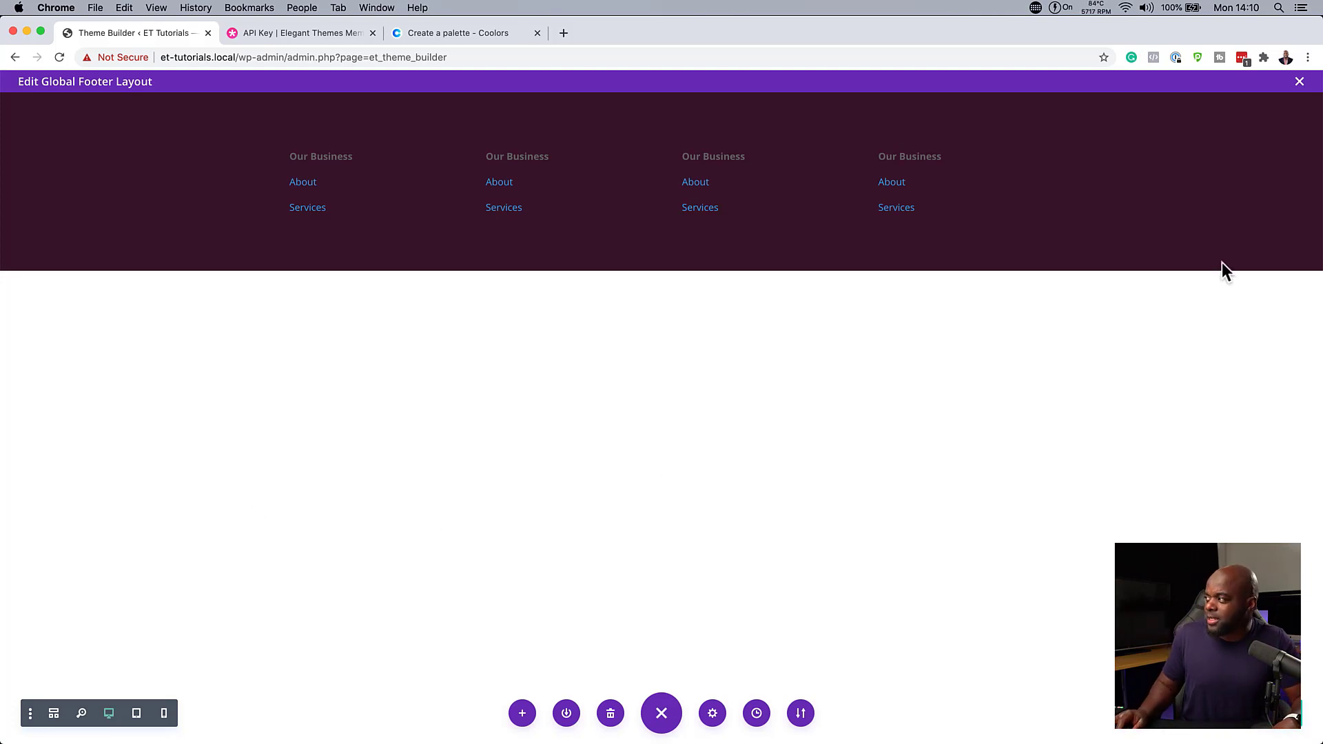
- Close the footer layout editor, save the Theme Builder changes, and view the live site in a new browser tab
{"action": "left_click", "coordinate": [1300, 82]}
{"action": "left_click", "coordinate": [226, 133]}
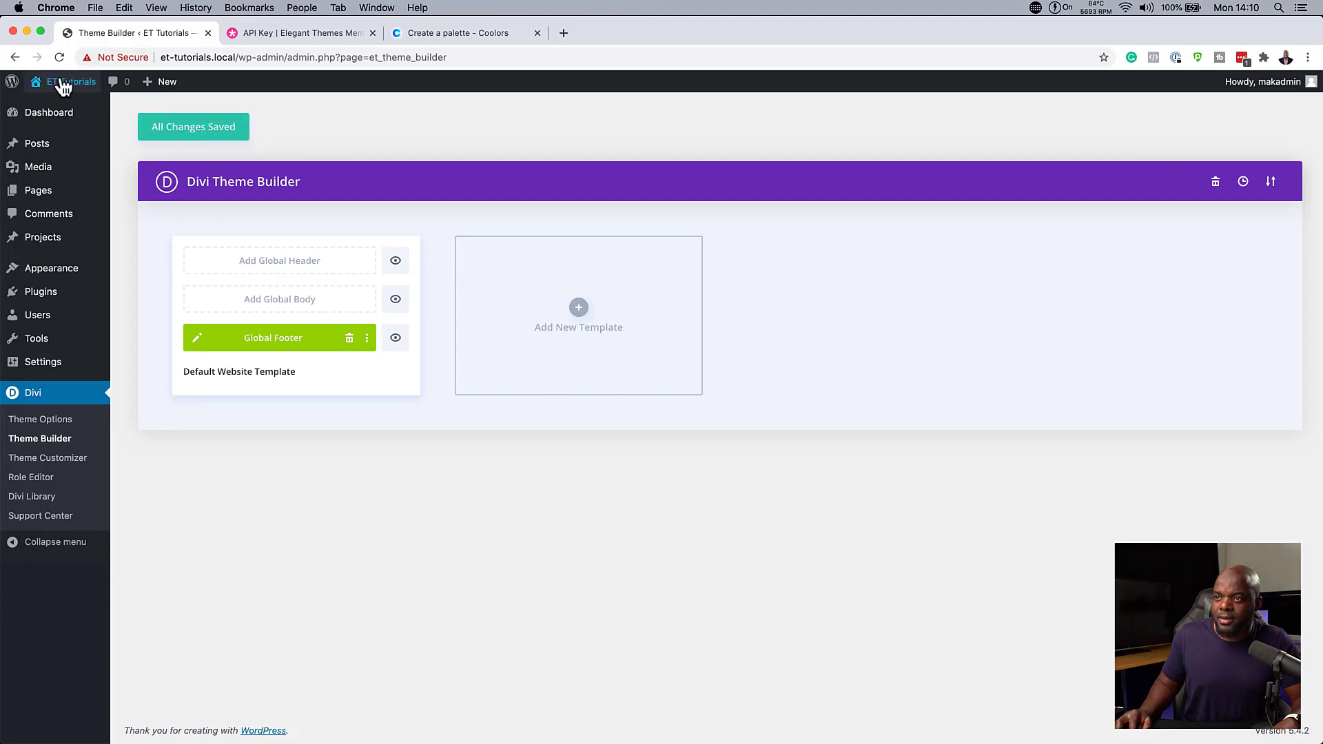
{"action": "mouse_move", "coordinate": [74, 85]}
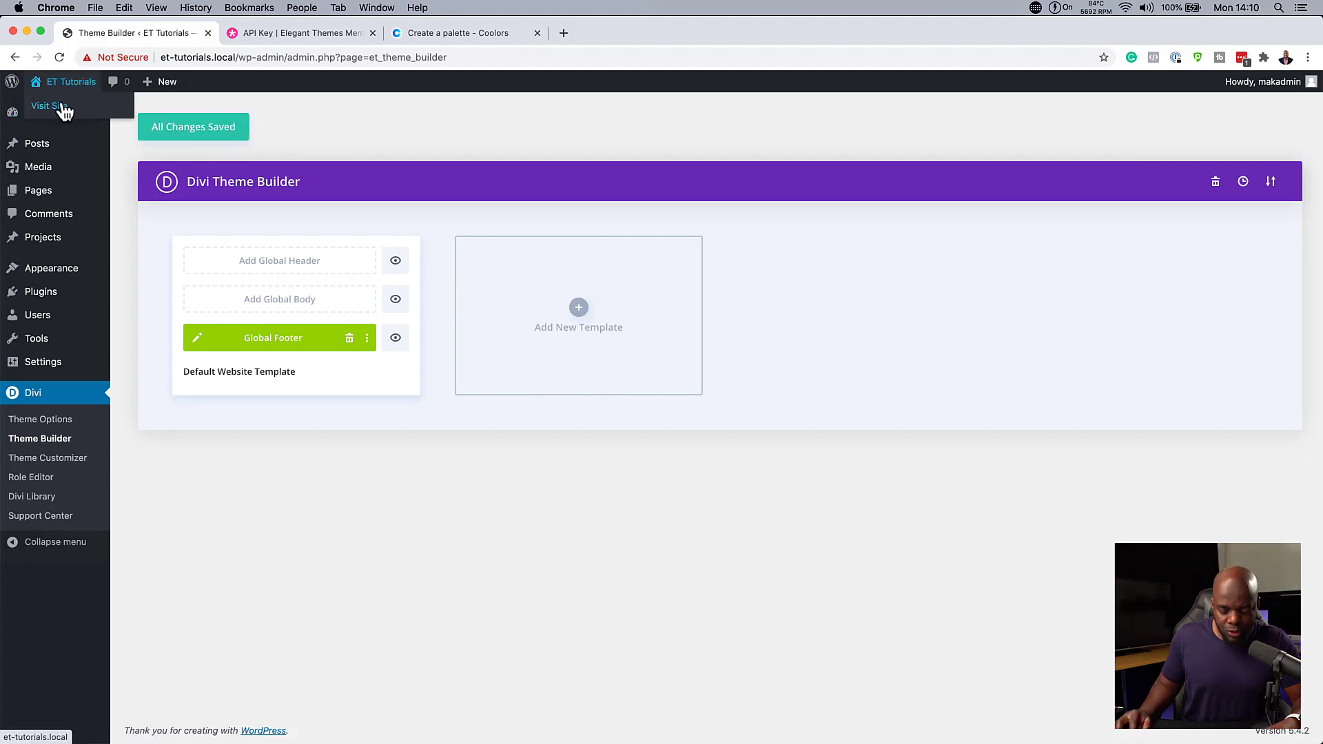
{"action": "left_click", "coordinate": [63, 108], "text": "super"}
{"action": "left_click", "coordinate": [279, 31]}
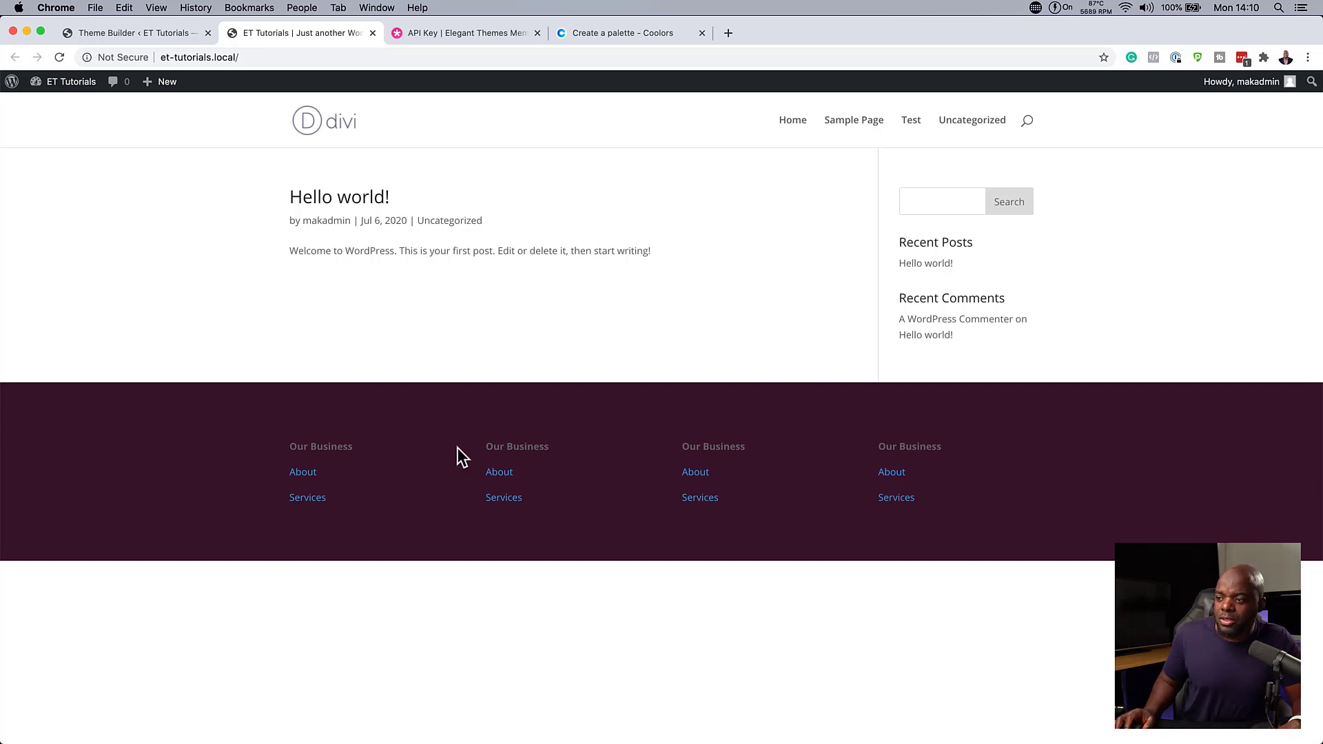
- Return to the Theme Builder and examine the assignment options for a new template, without creating one
{"action": "left_click", "coordinate": [138, 32]}
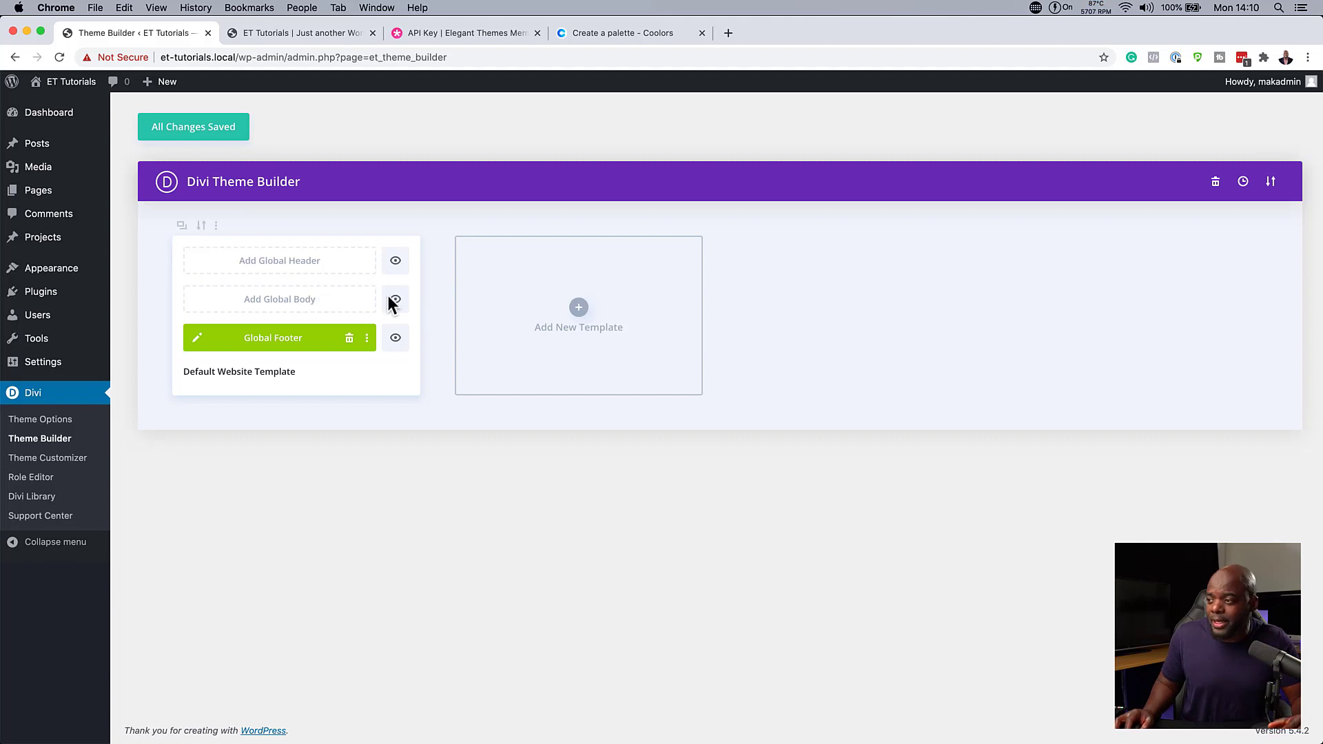
{"action": "left_click", "coordinate": [579, 308]}
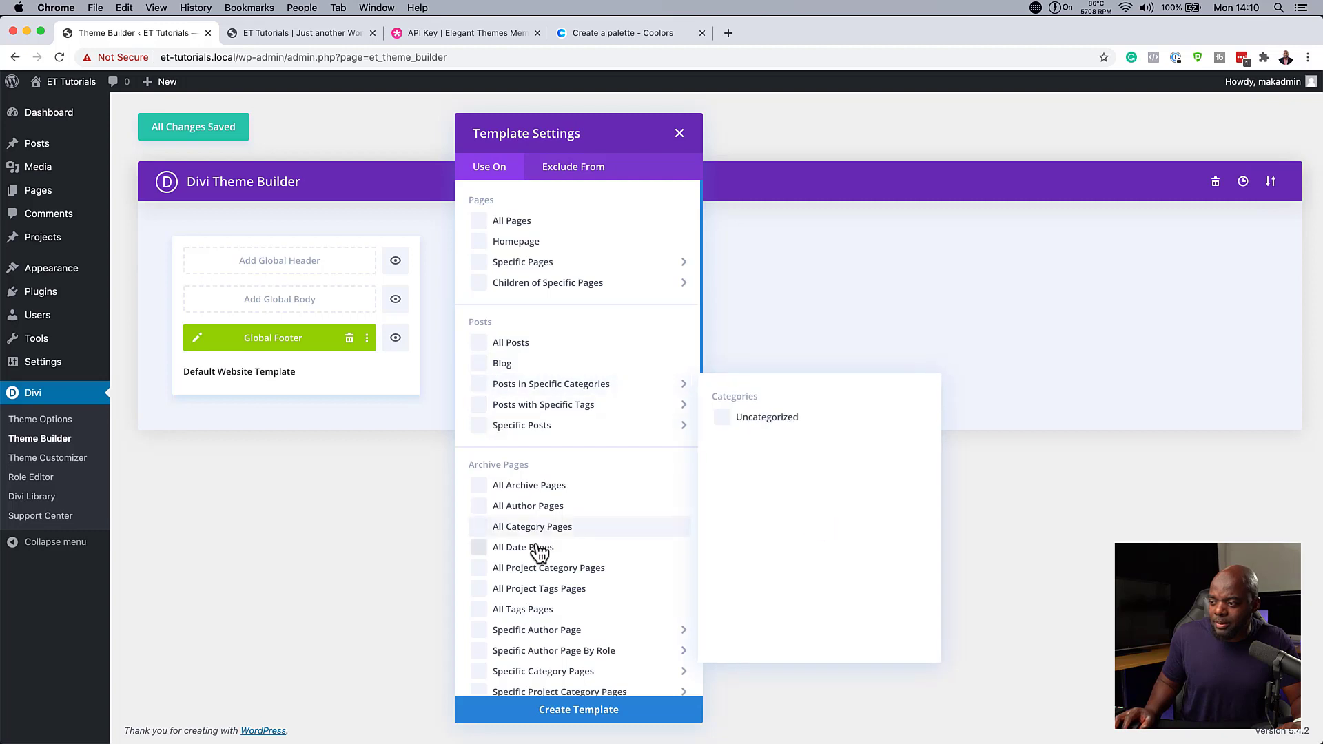
{"action": "left_click", "coordinate": [877, 331]}
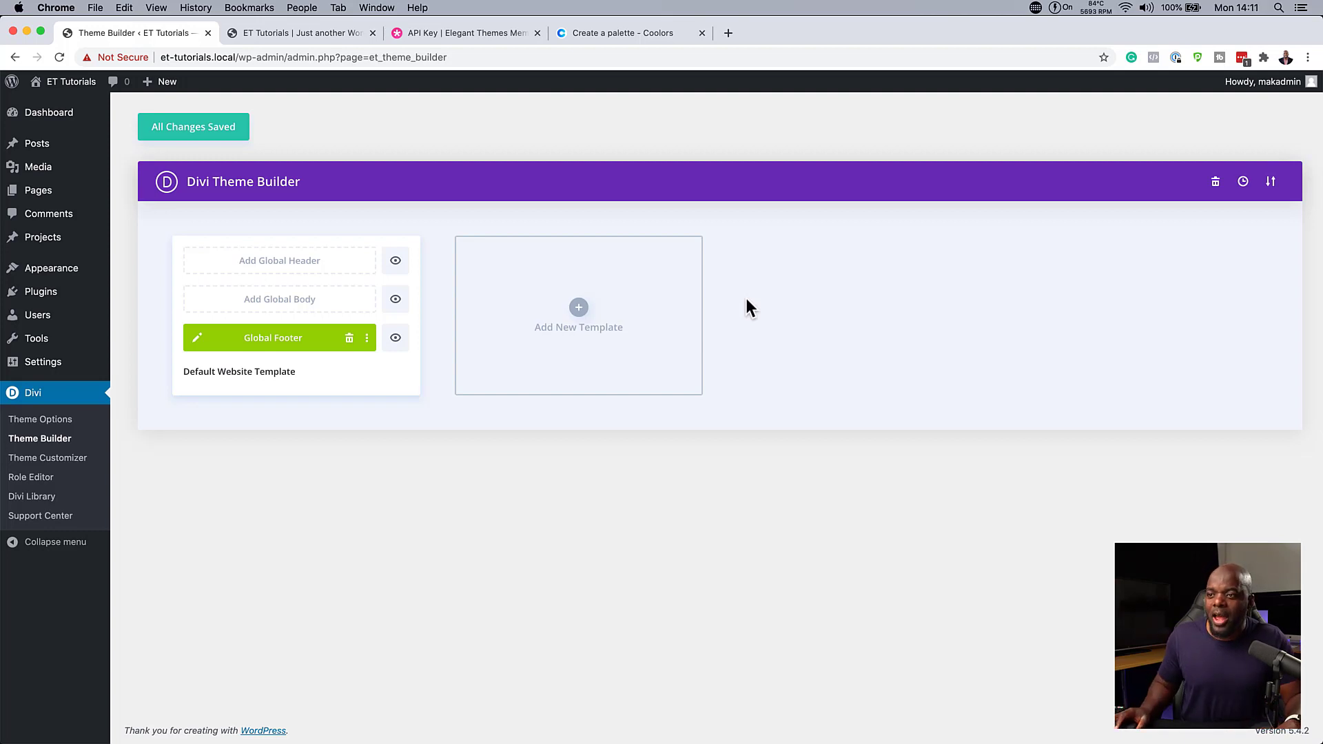
- Open the Test page from the WordPress pages list for editing in the Divi Visual Builder
{"action": "mouse_move", "coordinate": [48, 190]}
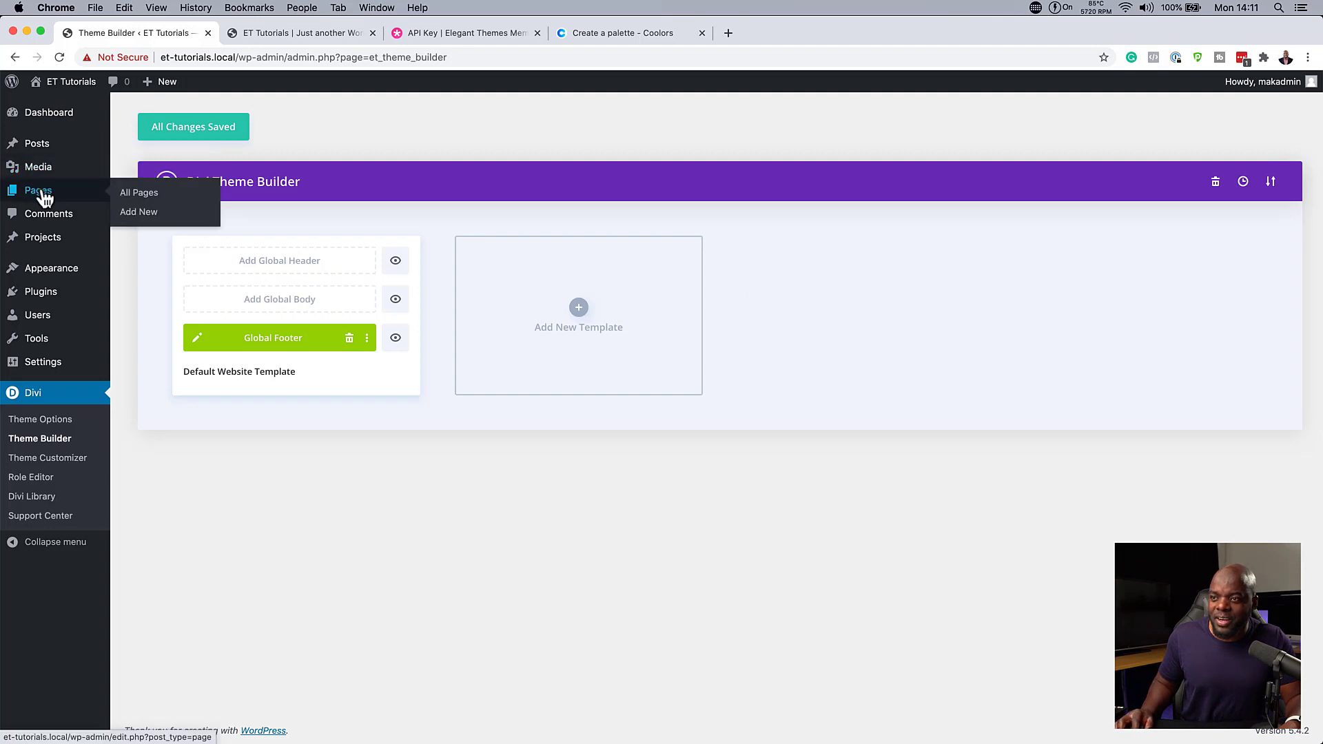
{"action": "left_click", "coordinate": [149, 195]}
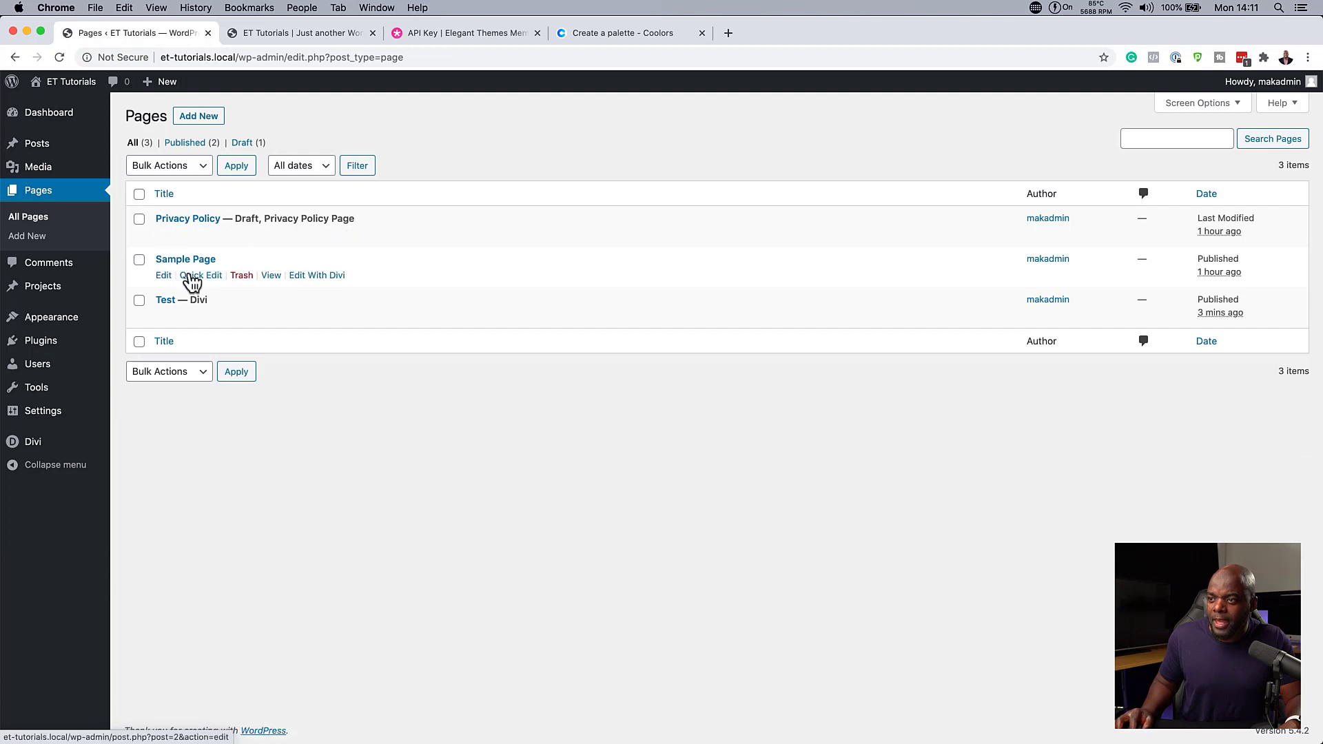
{"action": "left_click", "coordinate": [161, 316]}
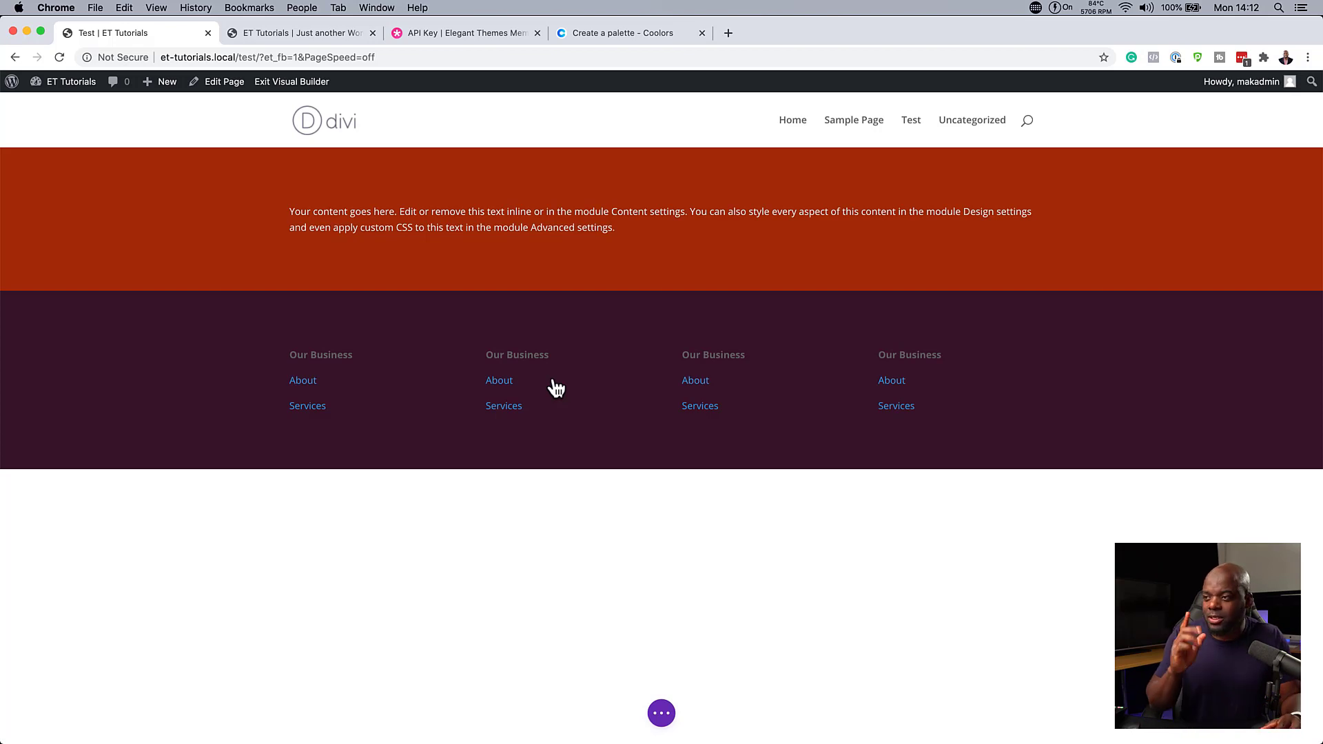
- Add a regular section with a two-column row below the orange section and insert a Button module in its first column
{"action": "mouse_move", "coordinate": [559, 227]}
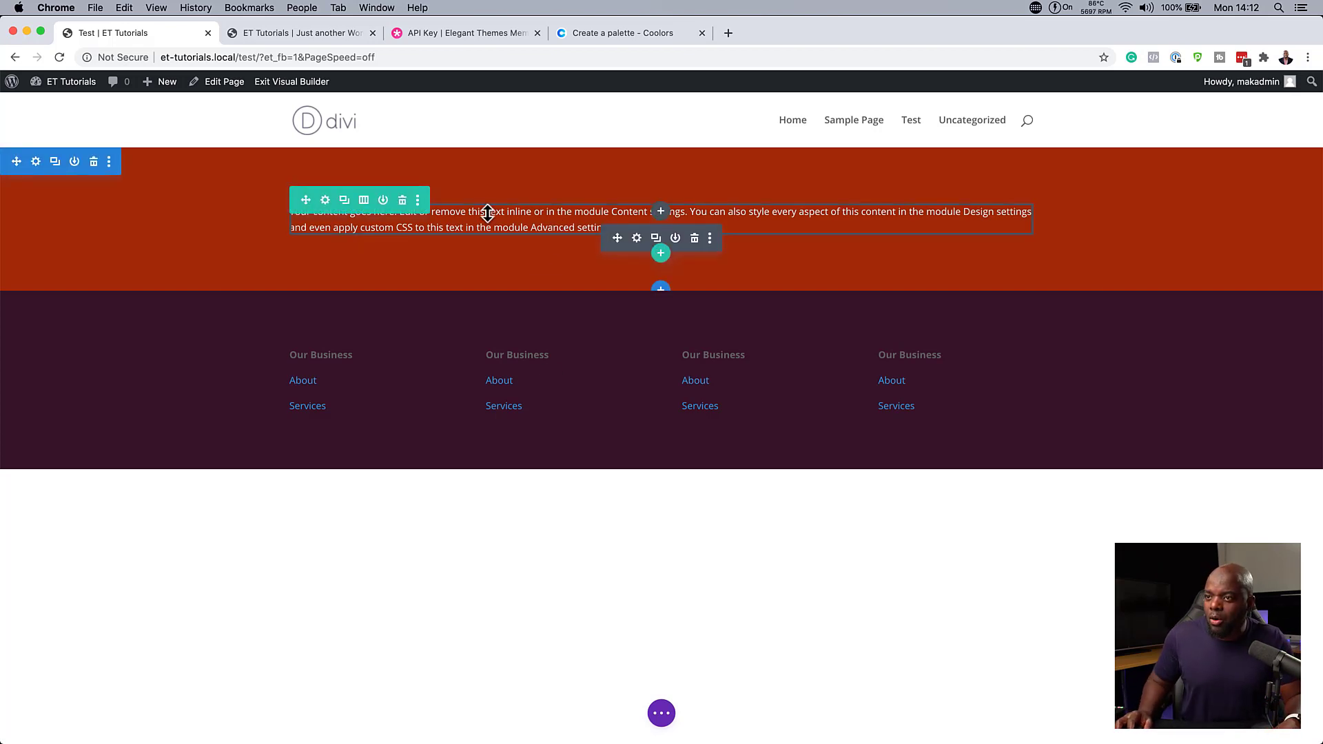
{"action": "left_click", "coordinate": [662, 295]}
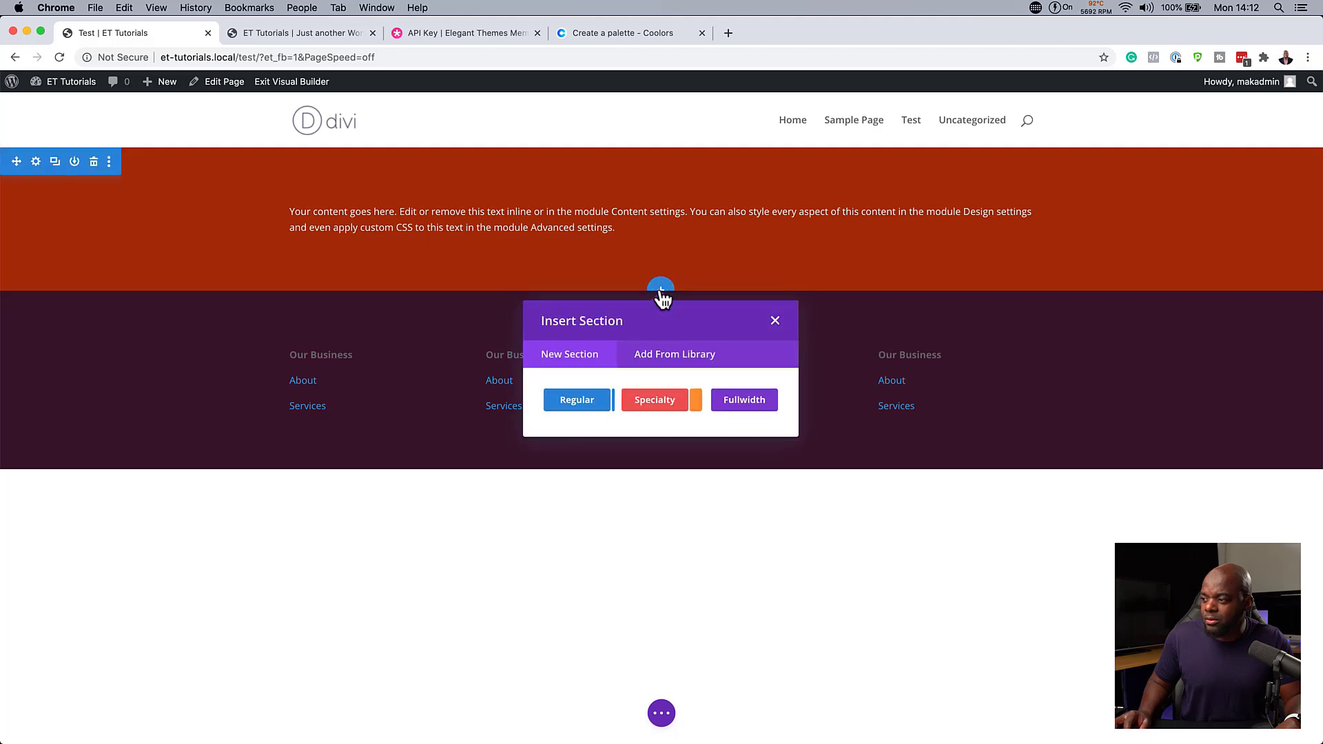
{"action": "left_click", "coordinate": [572, 415]}
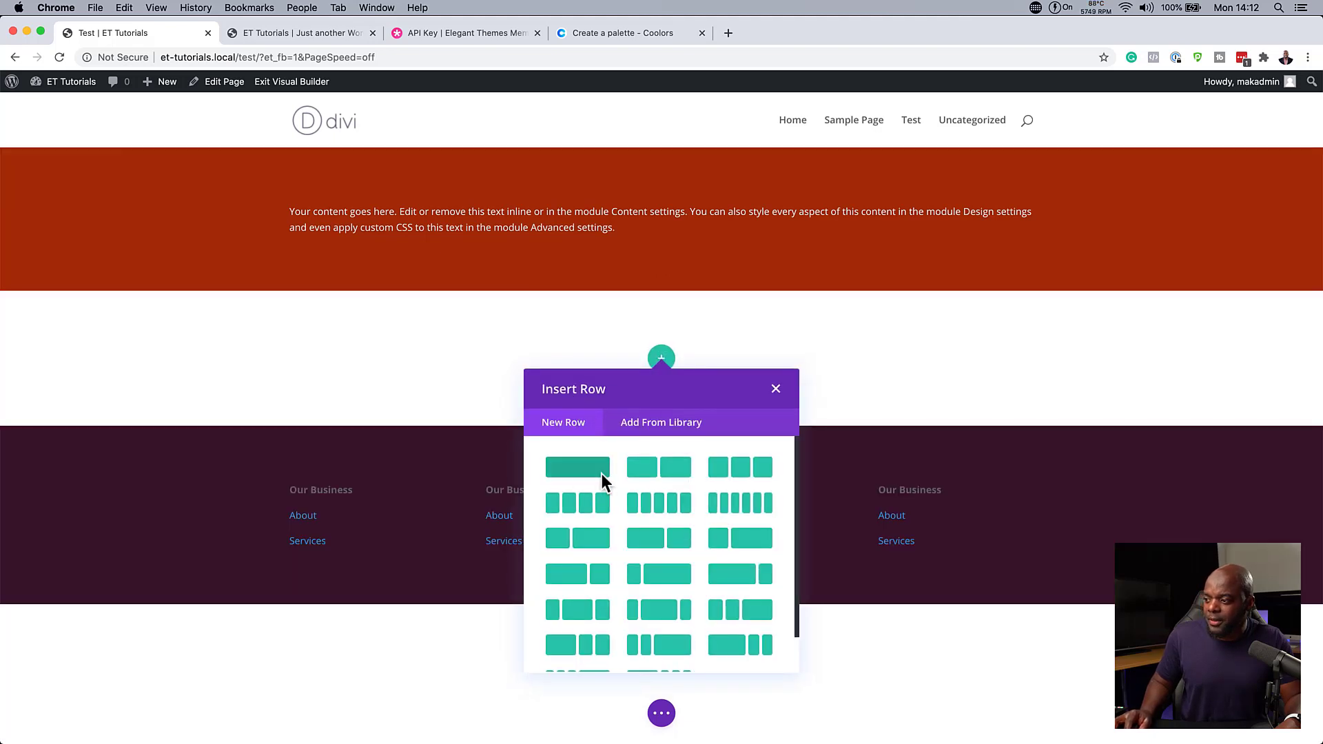
{"action": "left_click", "coordinate": [681, 475]}
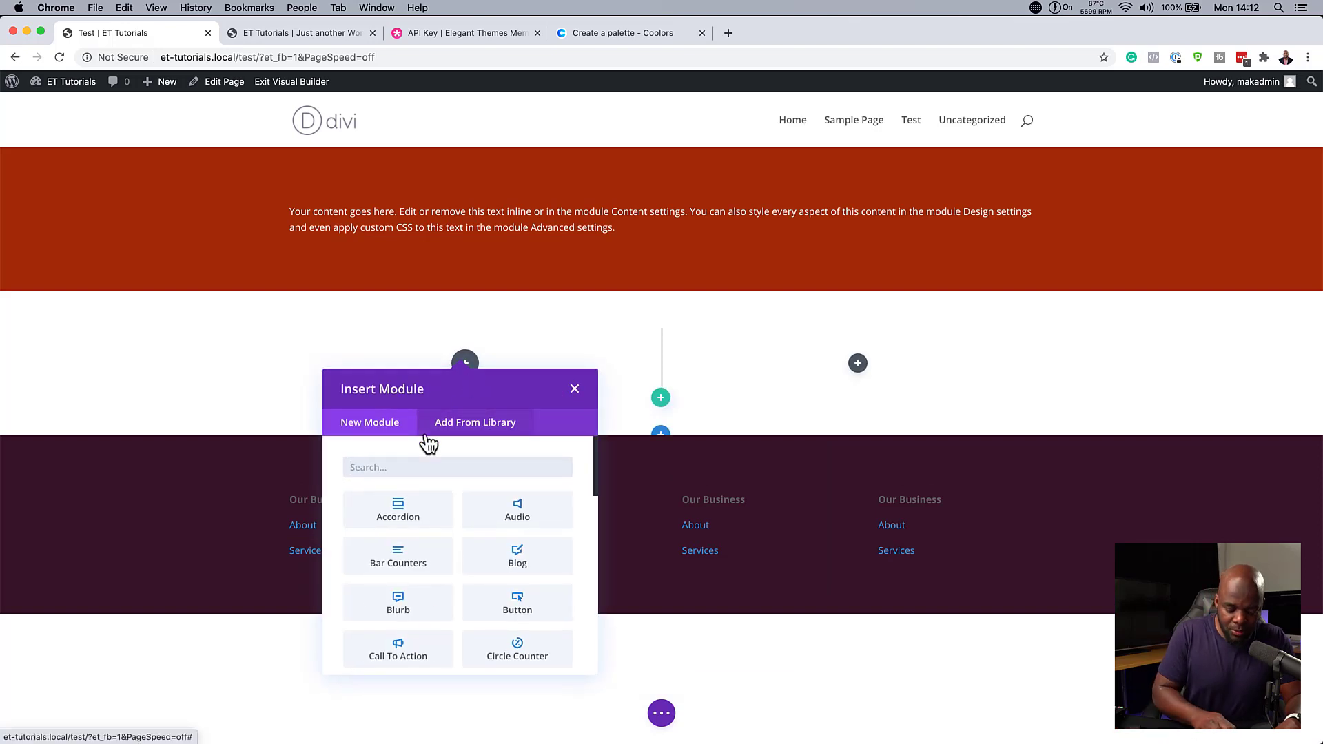
{"action": "type", "text": "button"}
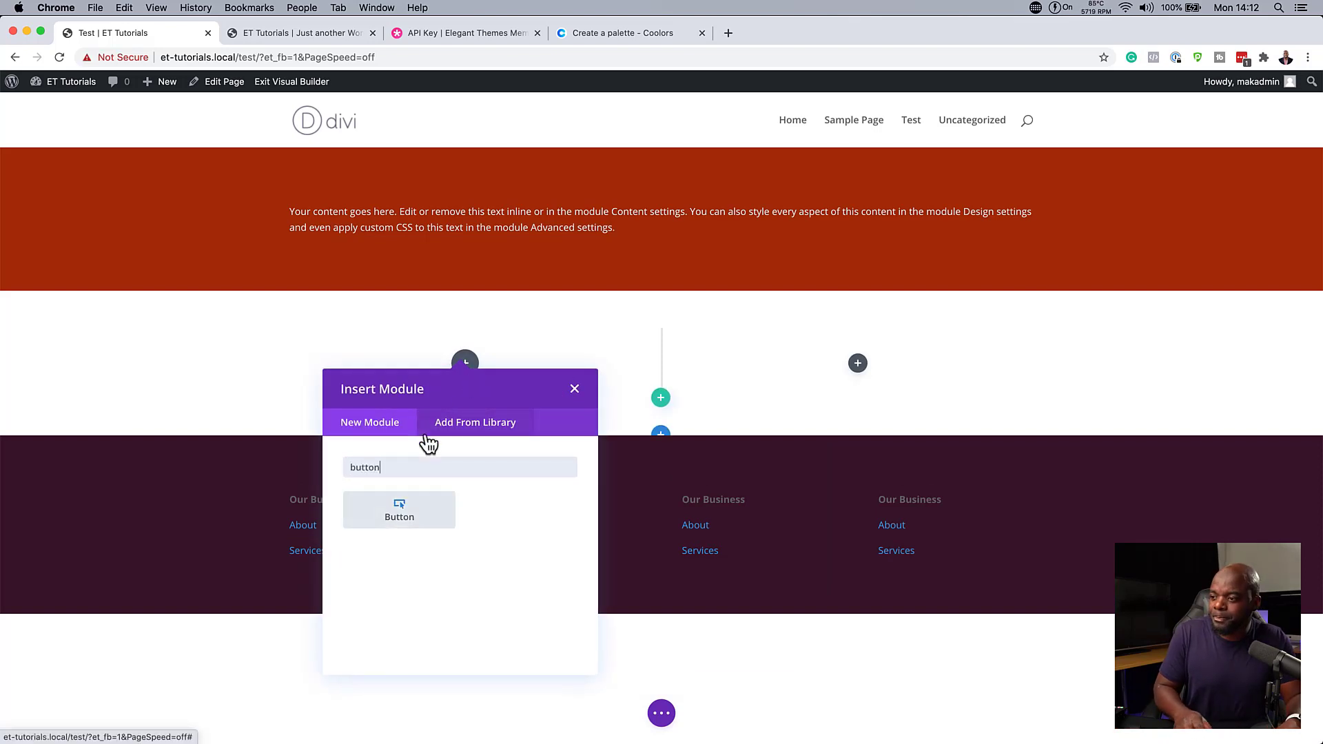
{"action": "key", "text": "Return"}
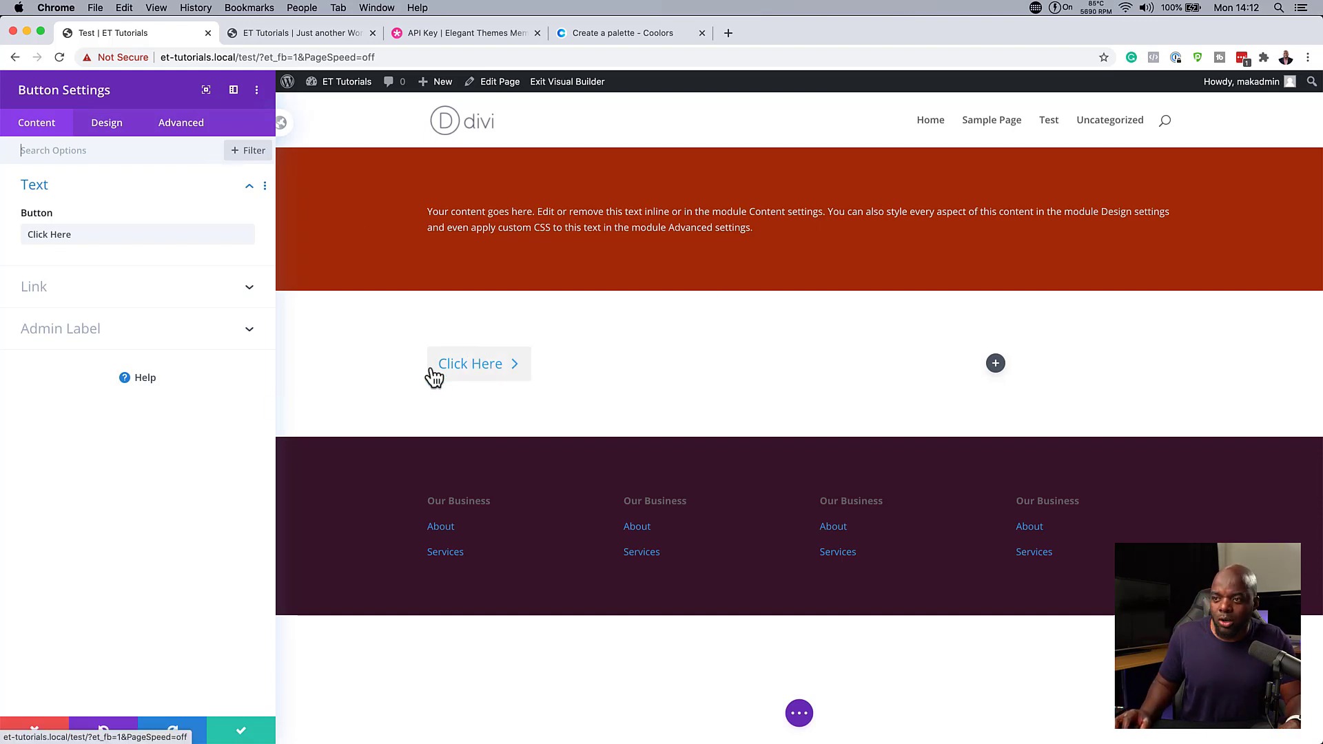
{"action": "mouse_move", "coordinate": [128, 214]}
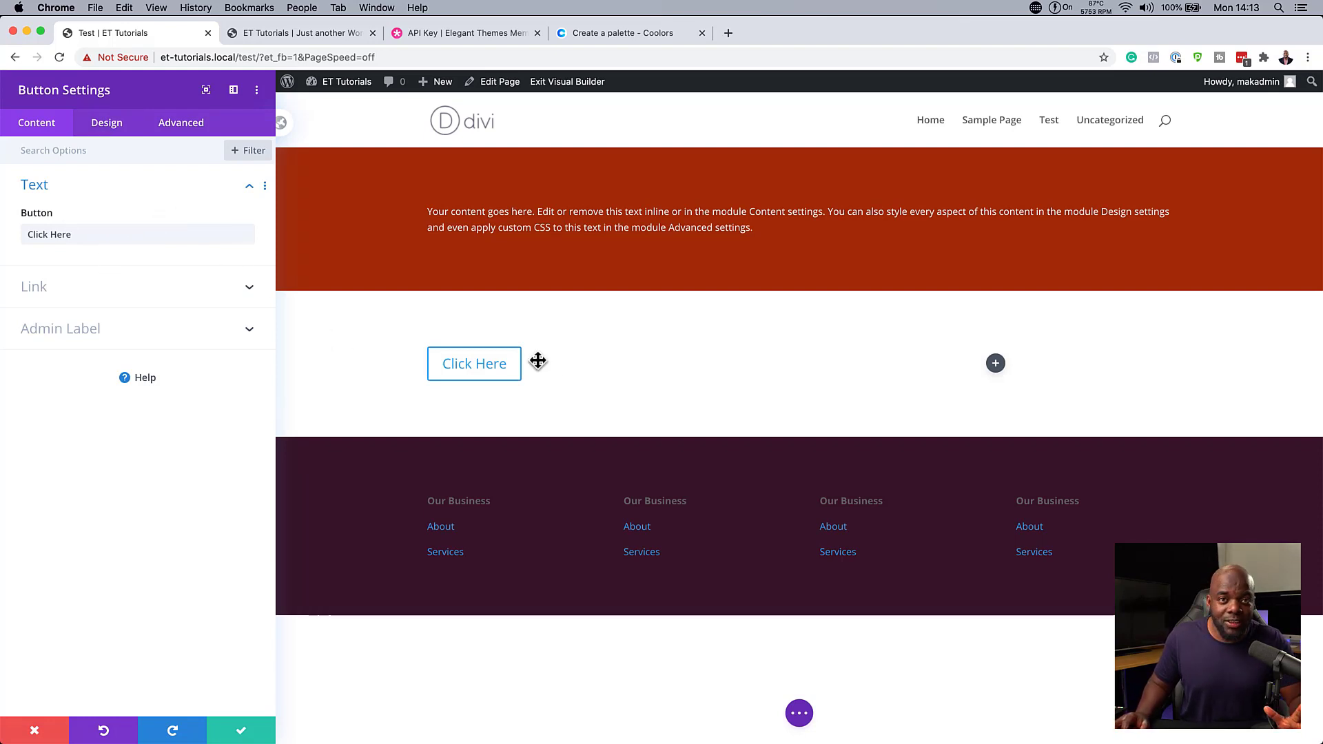
- Save the new button's settings and duplicate the two-column row that contains it
{"action": "left_click", "coordinate": [243, 730]}
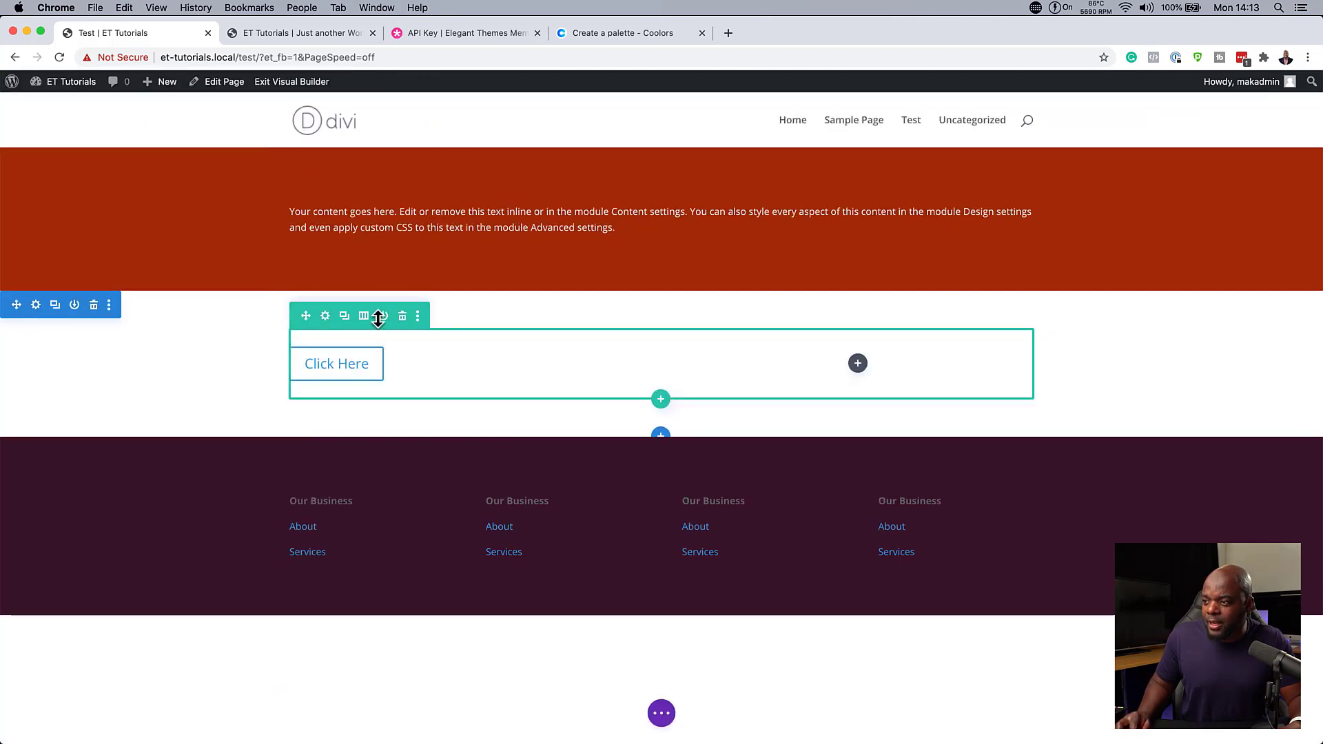
{"action": "left_click", "coordinate": [345, 317]}
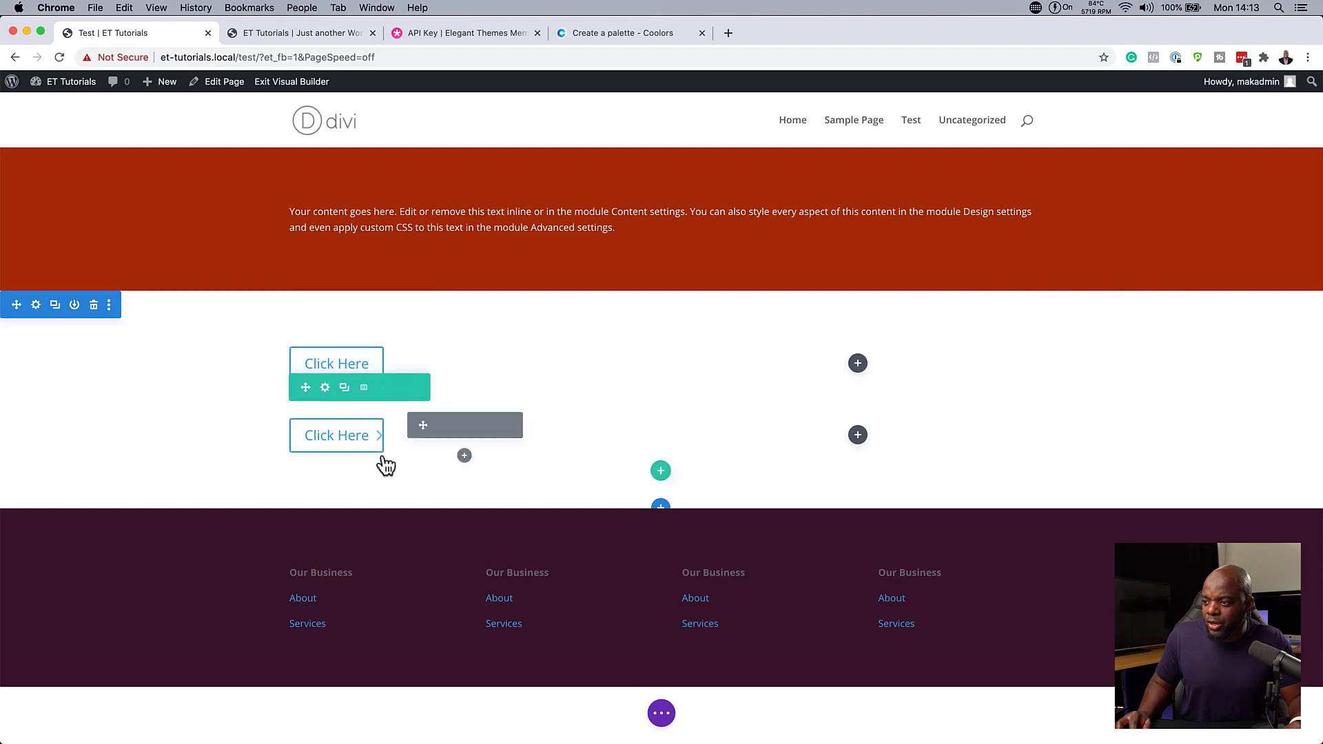
- Enable custom styles for the upper Click Here button and give it the blue background from the saved palette
{"action": "mouse_move", "coordinate": [384, 362]}
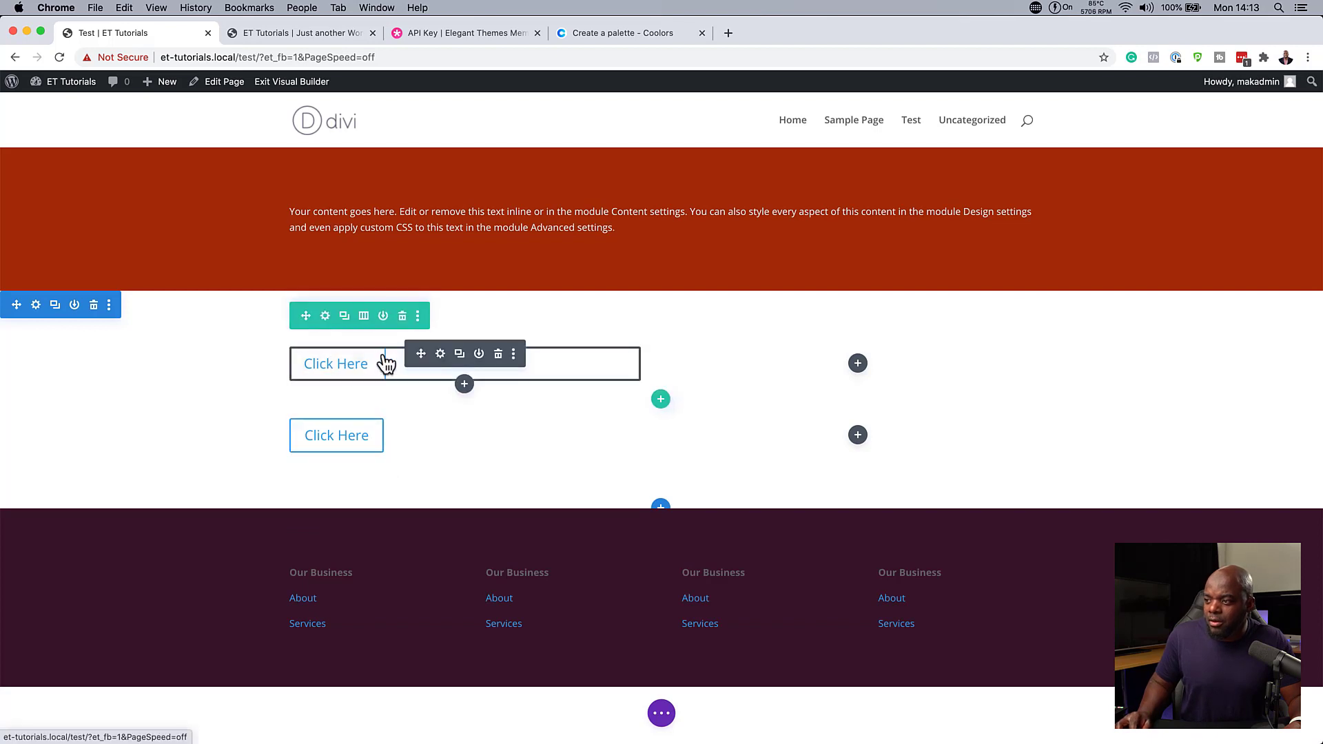
{"action": "left_click", "coordinate": [441, 354]}
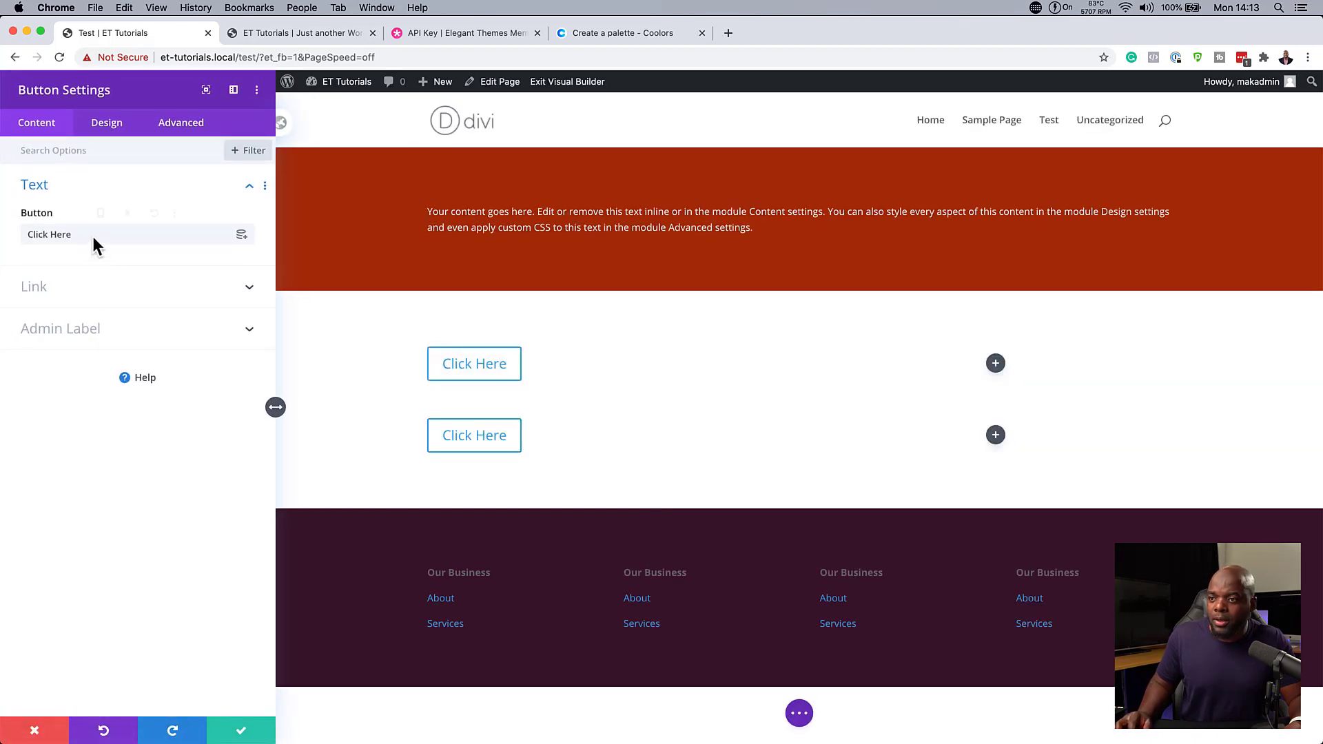
{"action": "left_click", "coordinate": [44, 287]}
{"action": "left_click", "coordinate": [47, 283]}
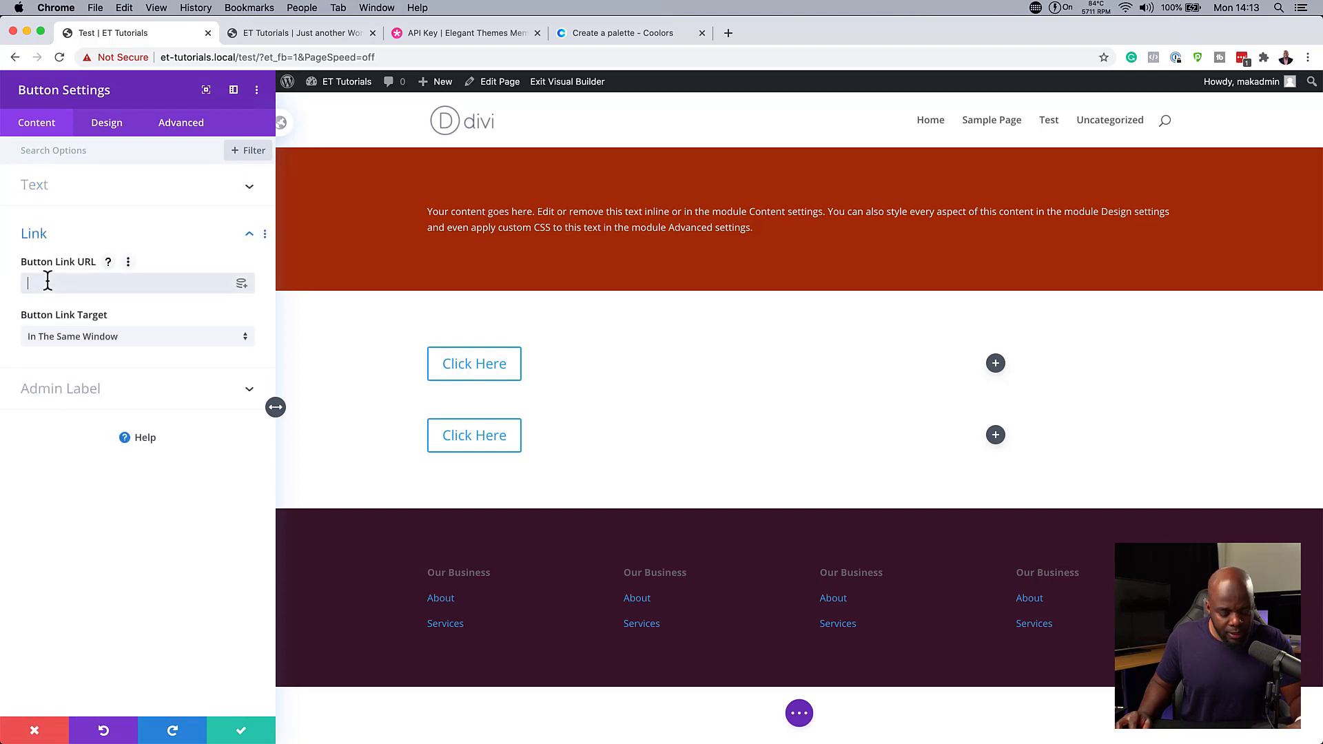
{"action": "left_click", "coordinate": [105, 124]}
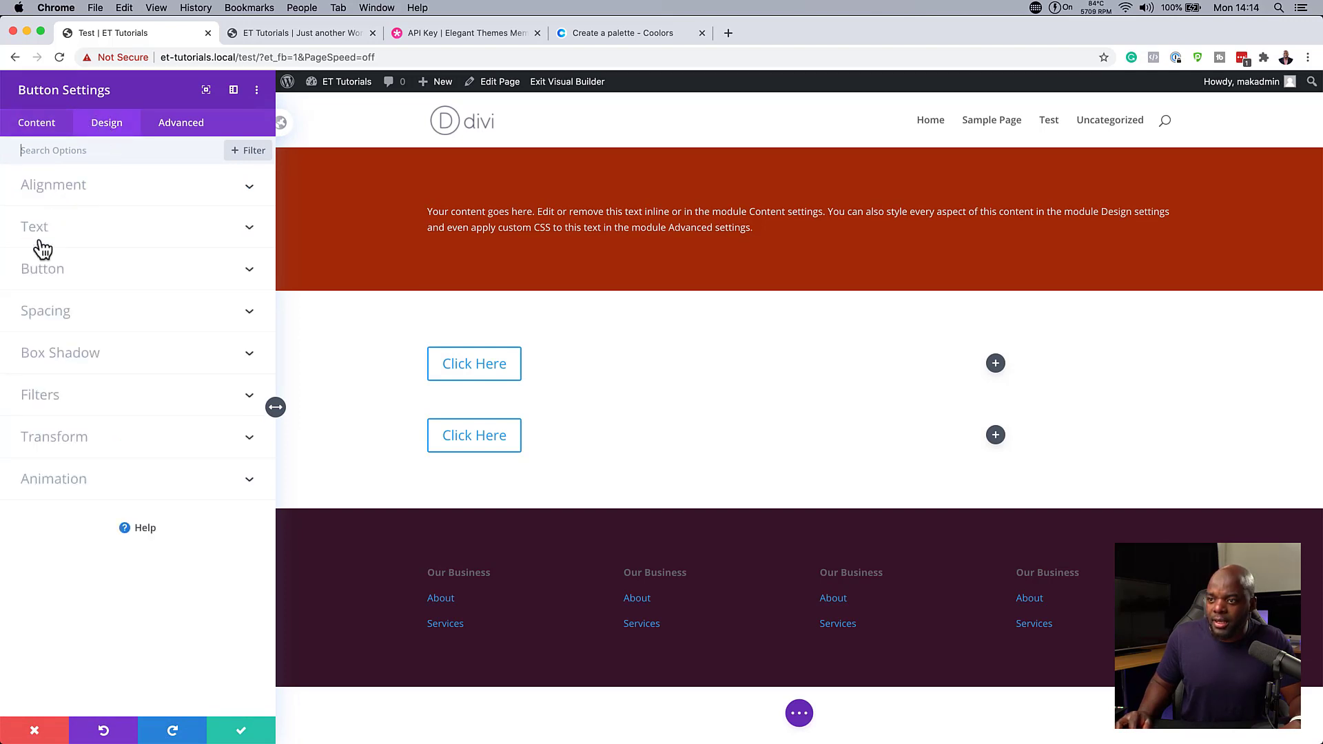
{"action": "left_click", "coordinate": [40, 270]}
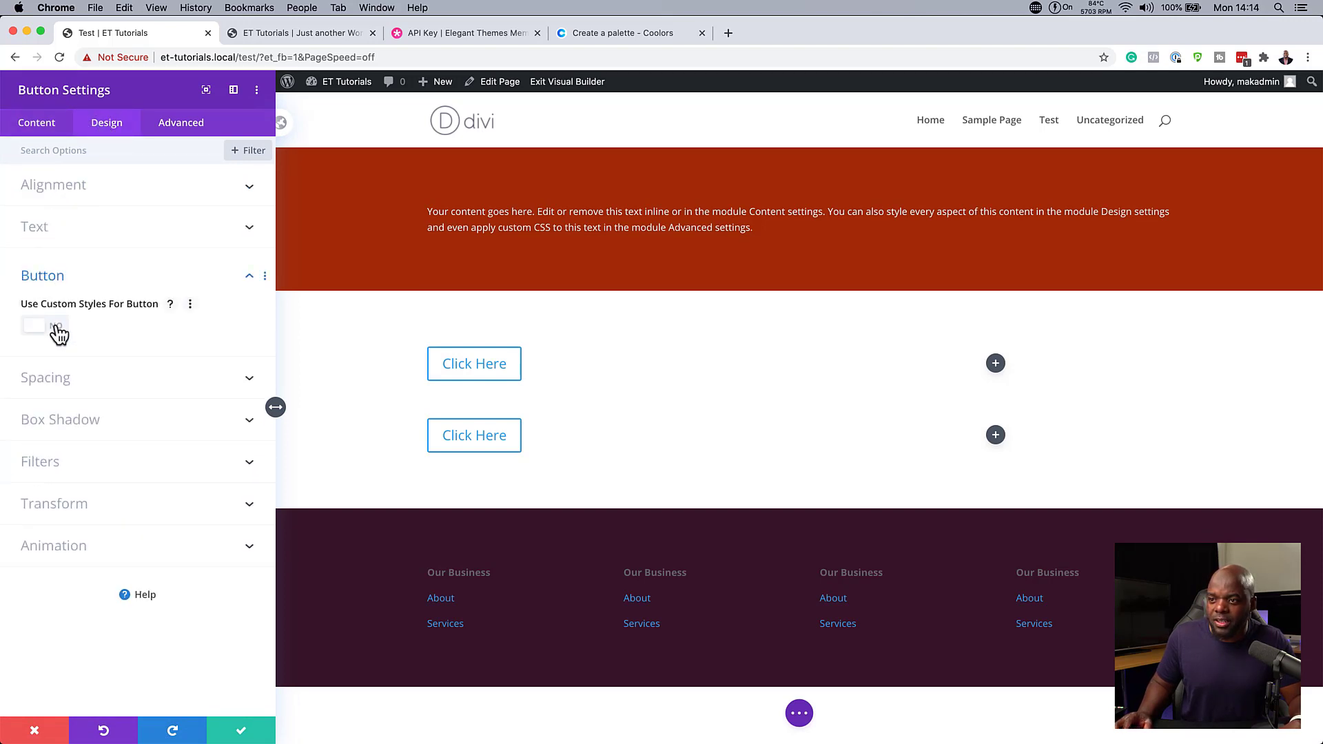
{"action": "left_click", "coordinate": [58, 331]}
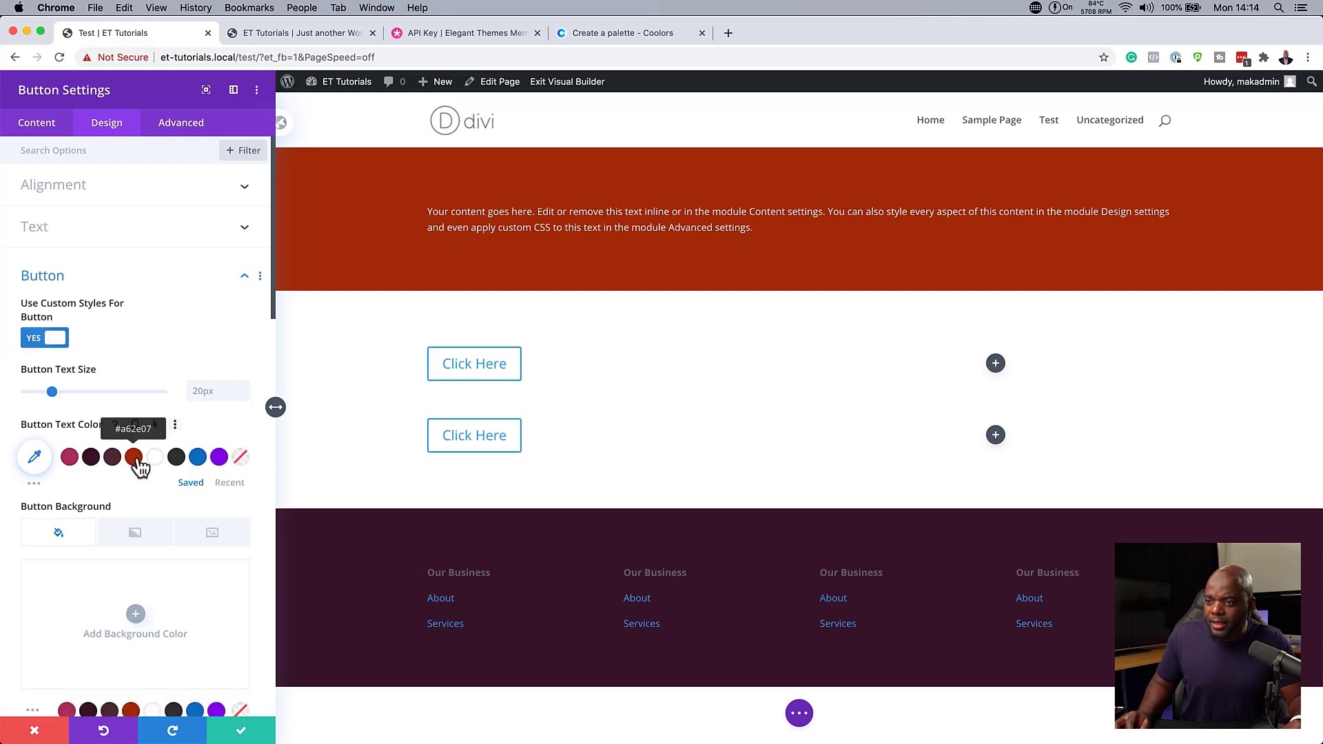
{"action": "scroll", "coordinate": [133, 614], "scroll_direction": "down", "scroll_amount": 2}
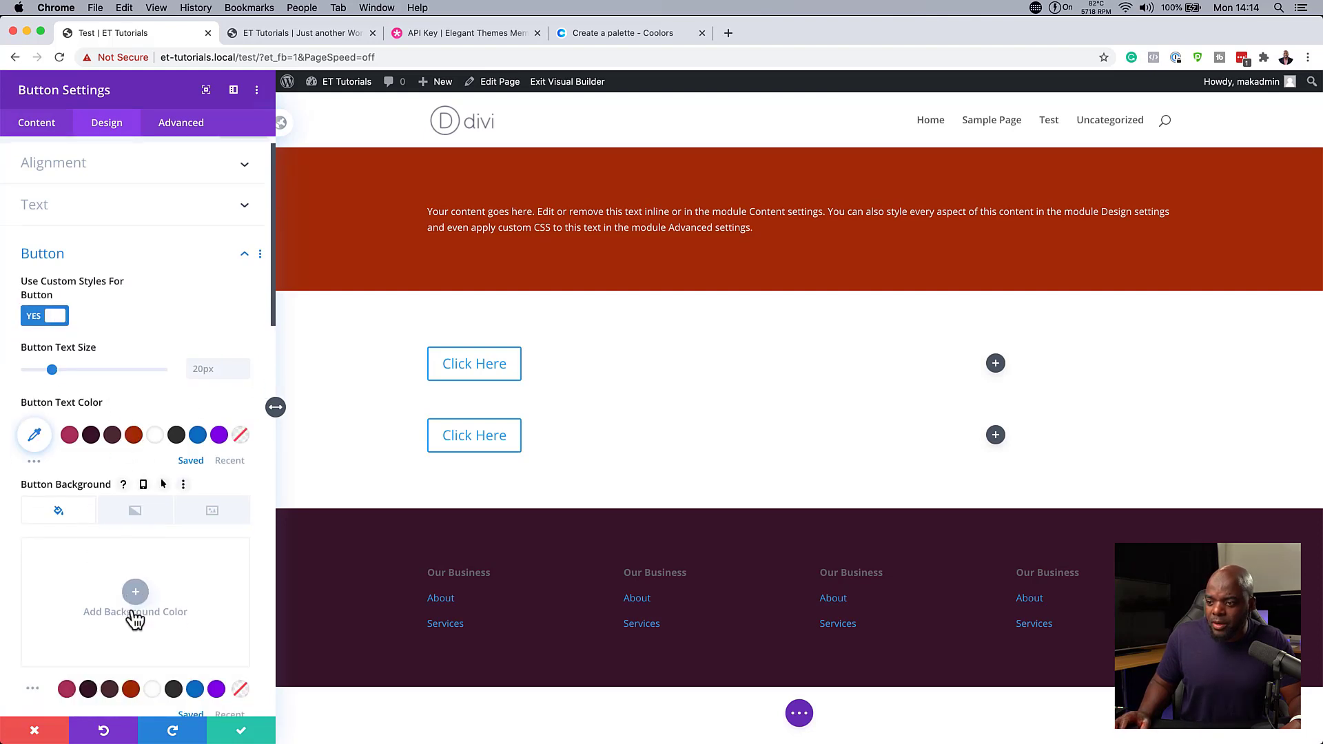
{"action": "left_click", "coordinate": [131, 678]}
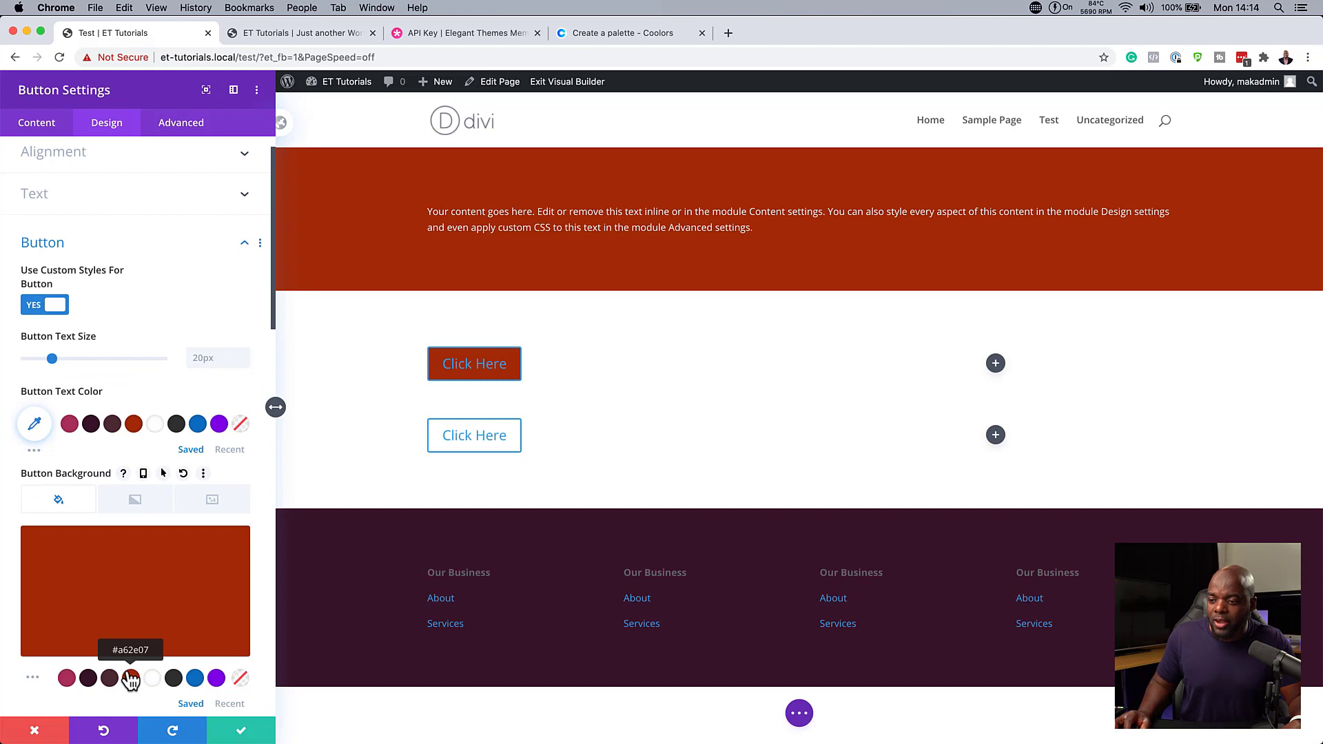
{"action": "left_click", "coordinate": [198, 678]}
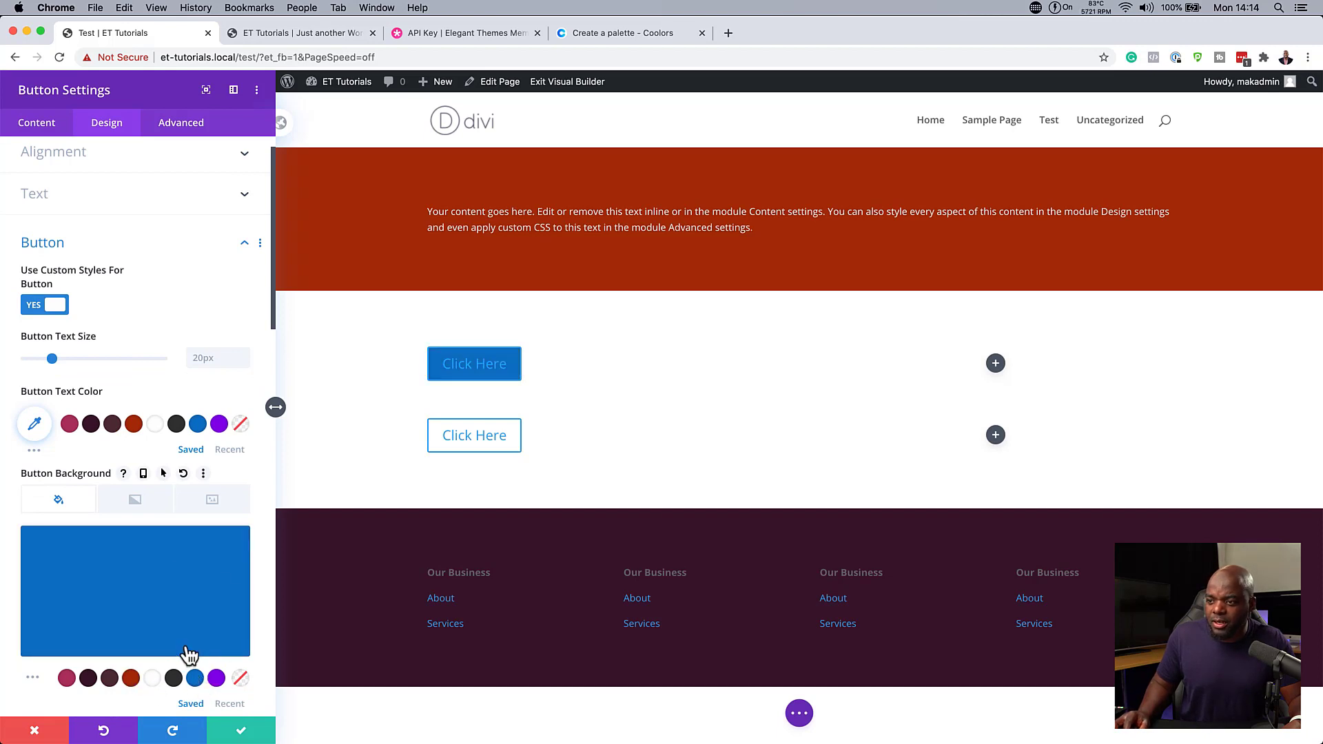
- Set the upper button's text color to Light
{"action": "scroll", "coordinate": [148, 324], "scroll_direction": "up", "scroll_amount": 2}
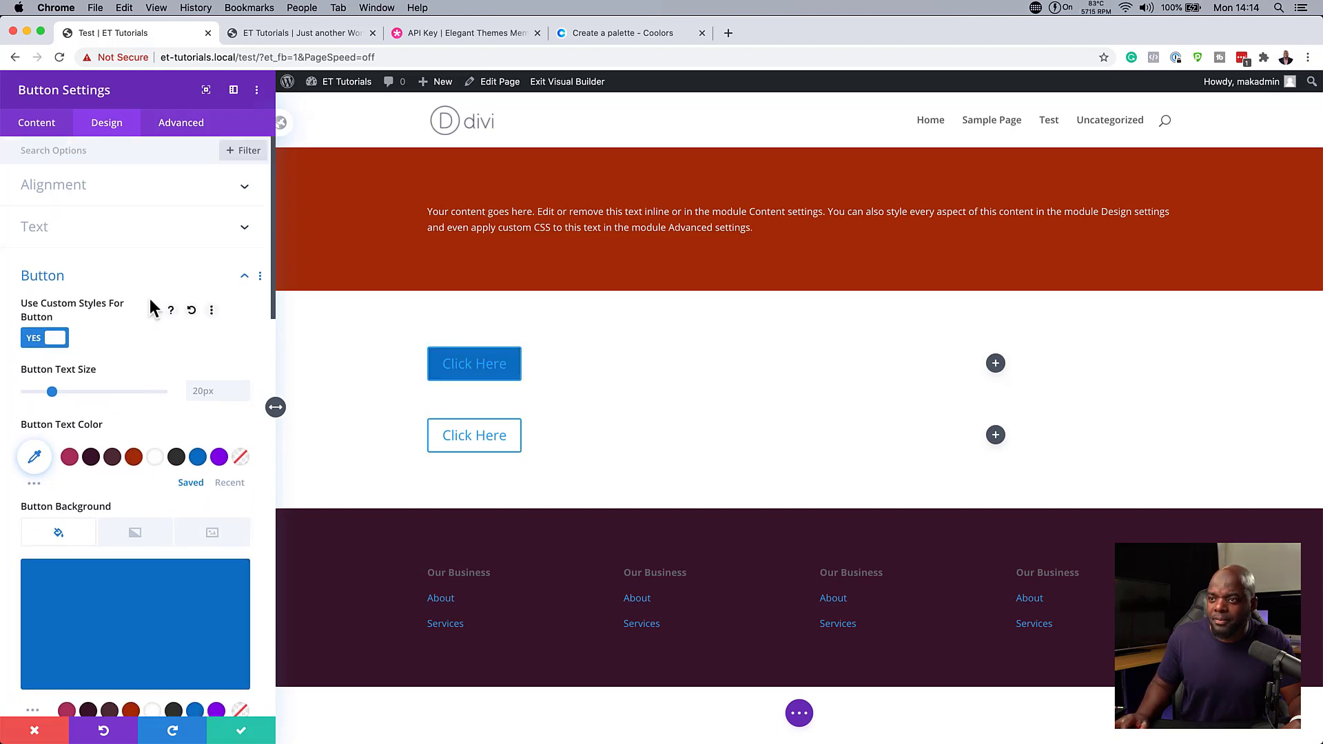
{"action": "left_click", "coordinate": [93, 231]}
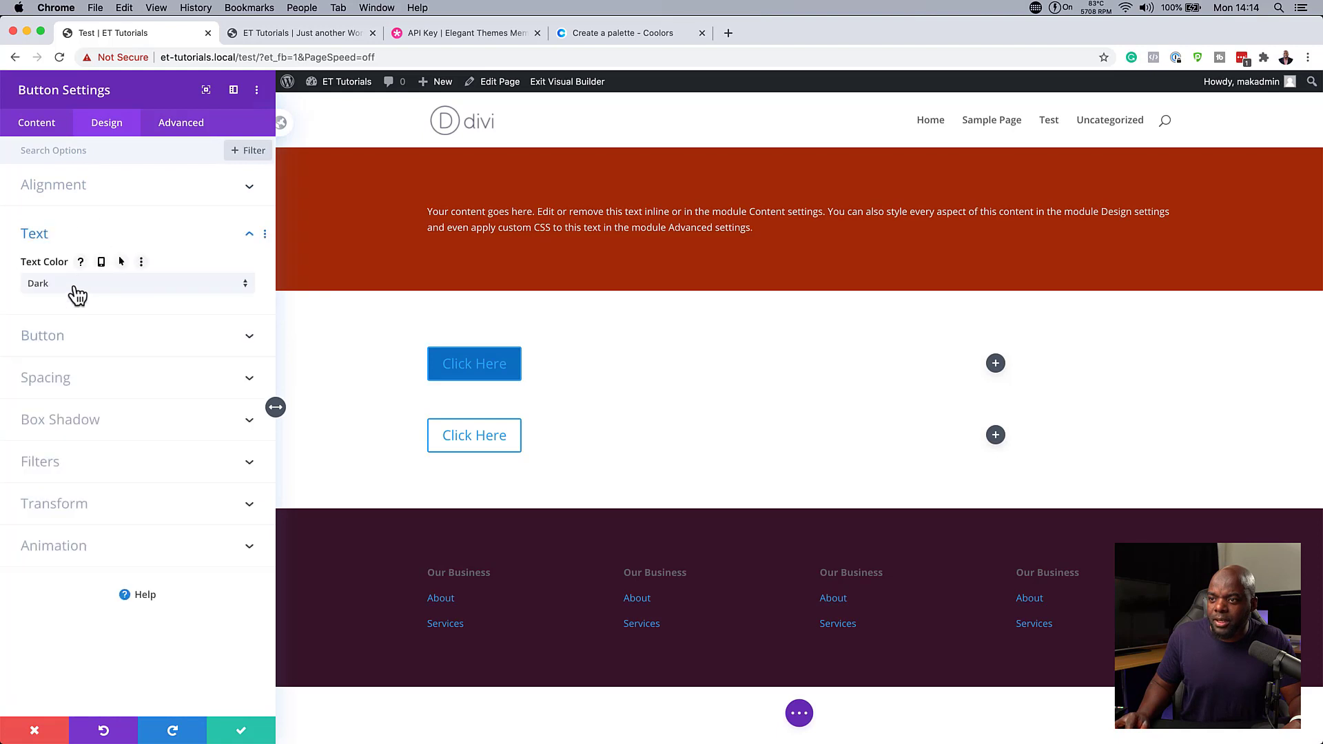
{"action": "left_click", "coordinate": [81, 284]}
{"action": "left_click", "coordinate": [81, 296]}
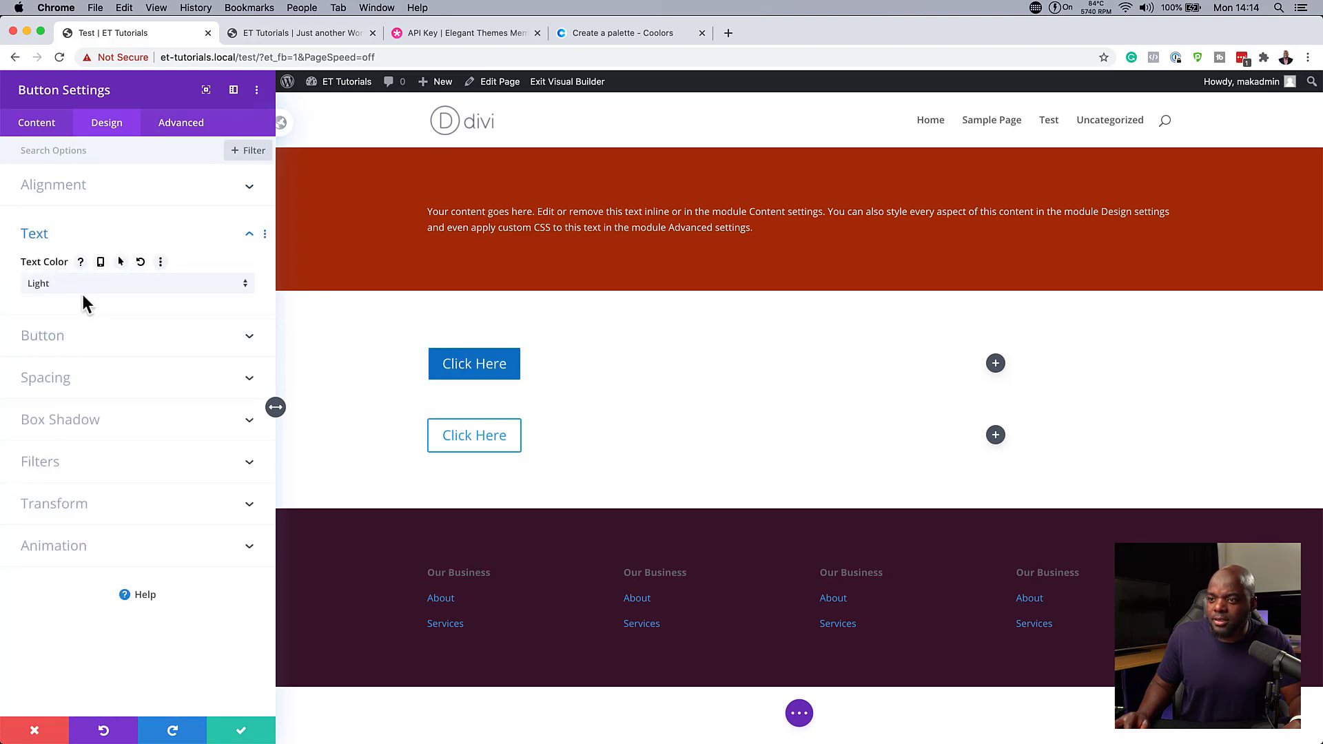
- Set the upper button's border width to 0px
{"action": "left_click", "coordinate": [148, 190]}
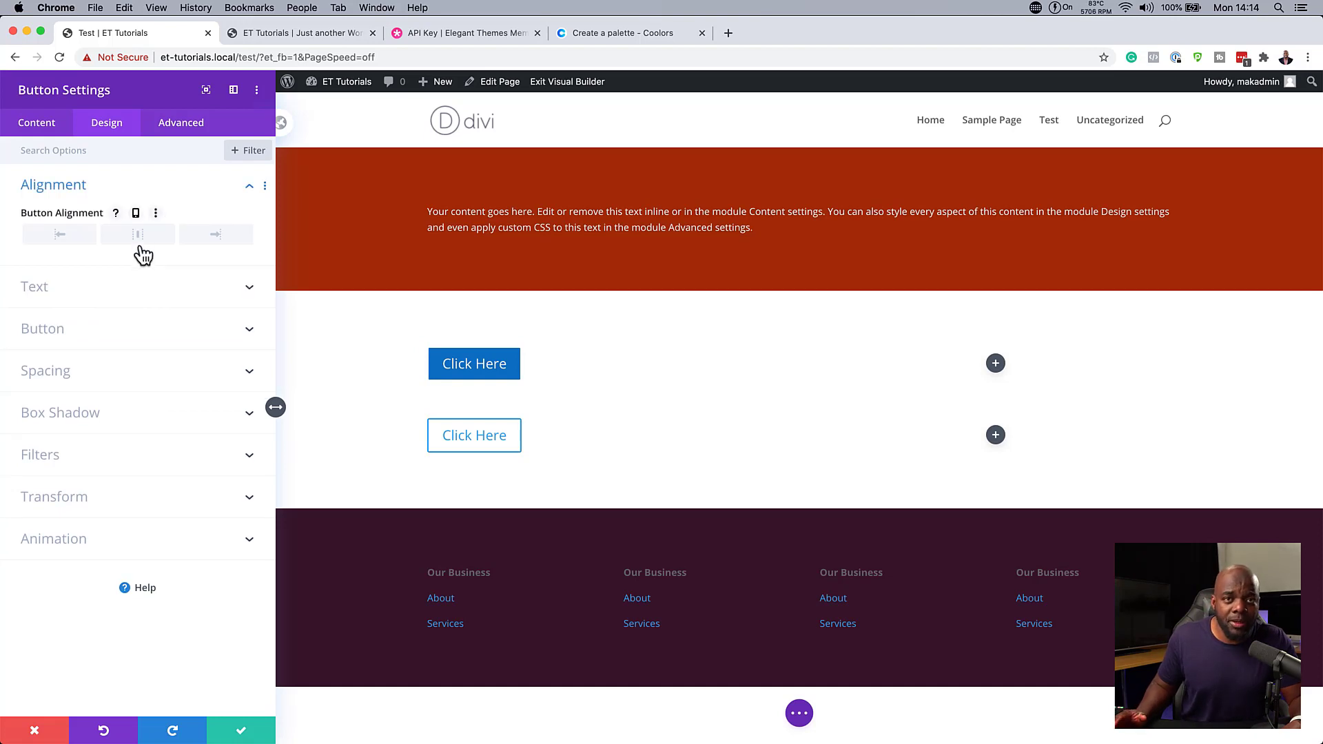
{"action": "left_click", "coordinate": [113, 328]}
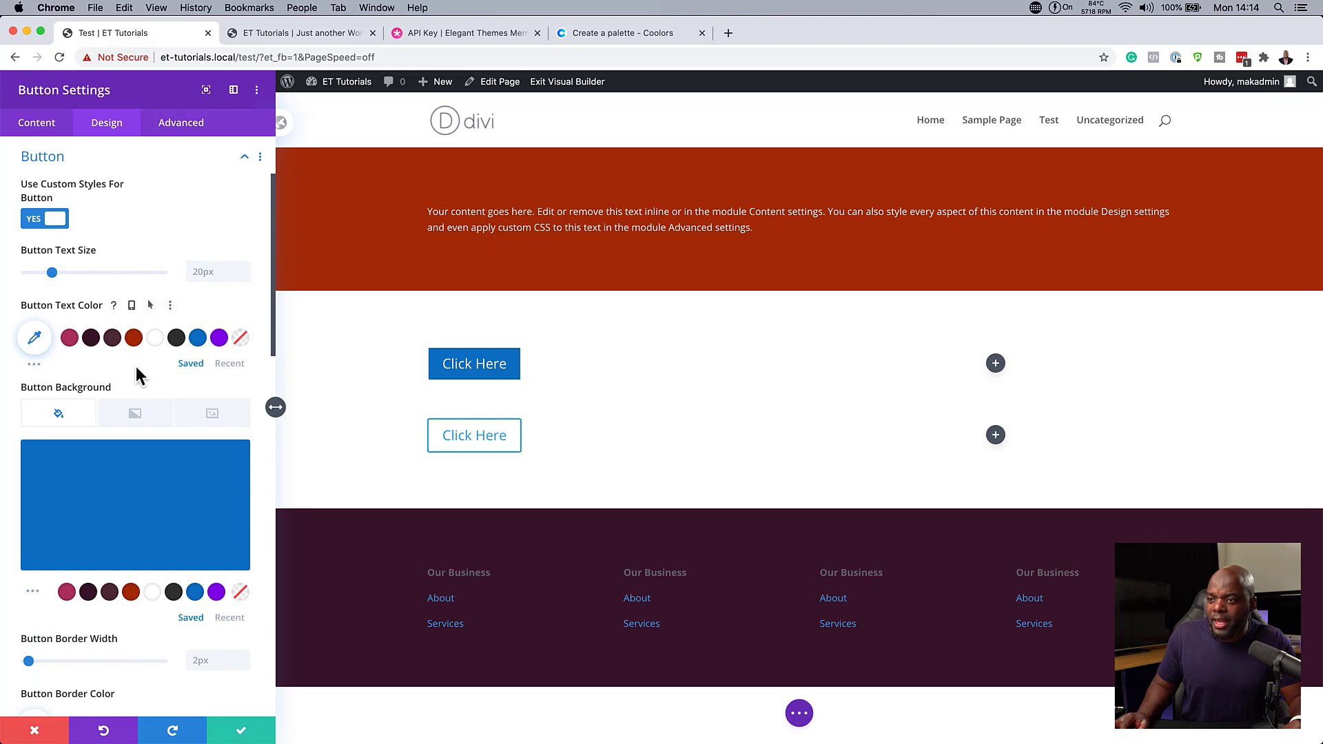
{"action": "scroll", "coordinate": [151, 391], "scroll_direction": "down", "scroll_amount": 5}
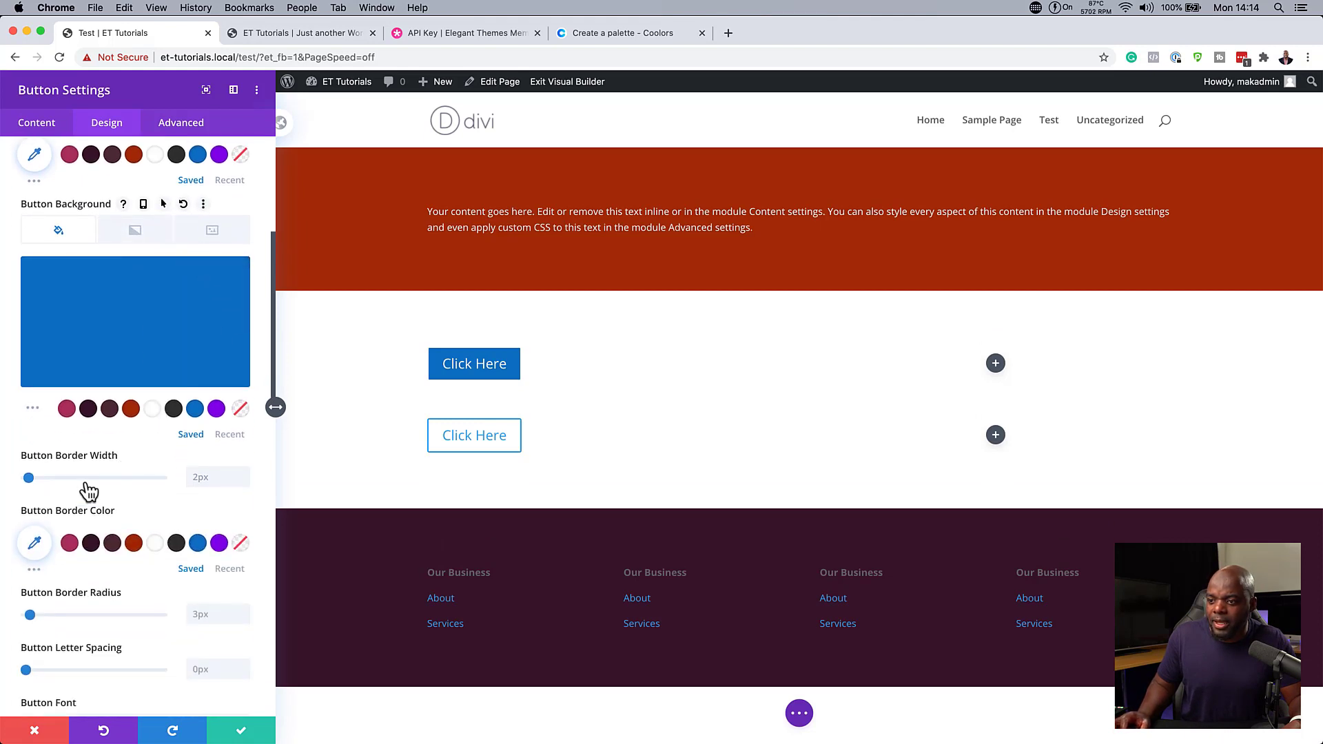
{"action": "left_click_drag", "start_coordinate": [29, 478], "coordinate": [4, 482]}
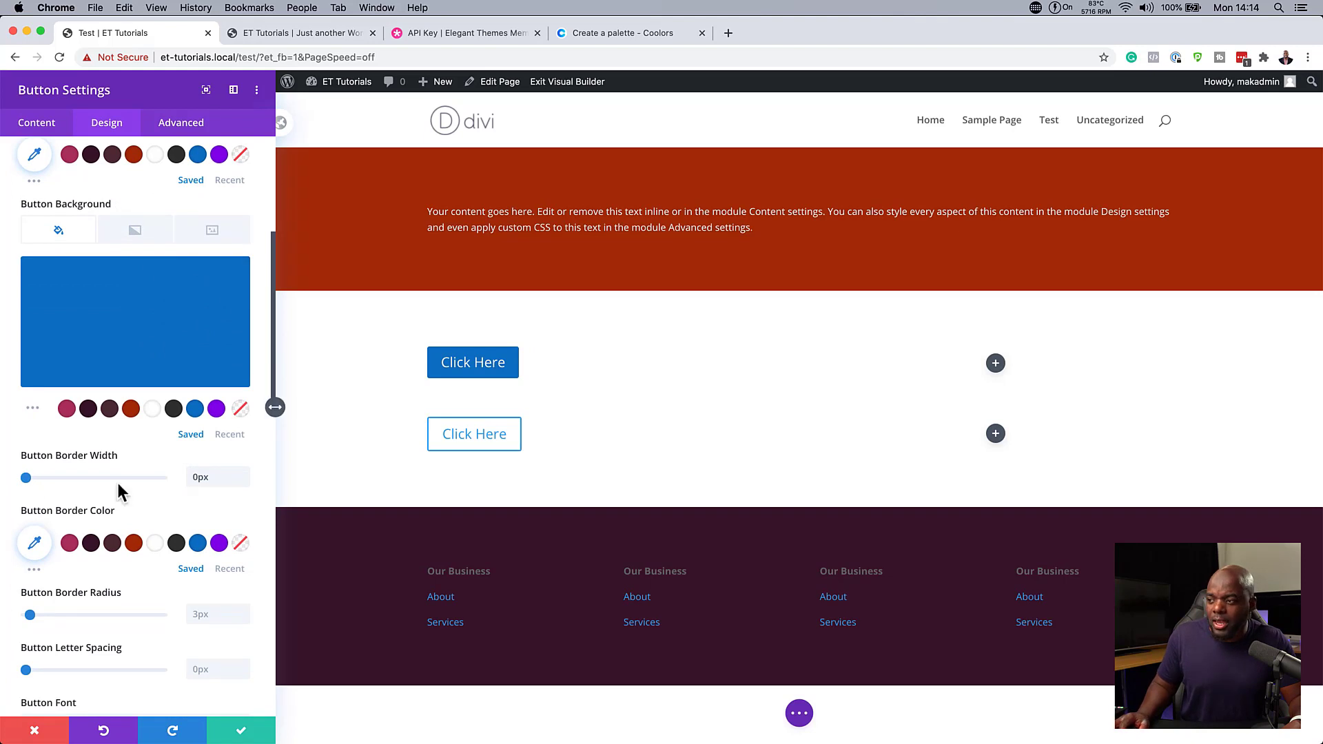
- Set the upper button's font weight to Bold and its font style to uppercase
{"action": "scroll", "coordinate": [117, 481], "scroll_direction": "down", "scroll_amount": 1}
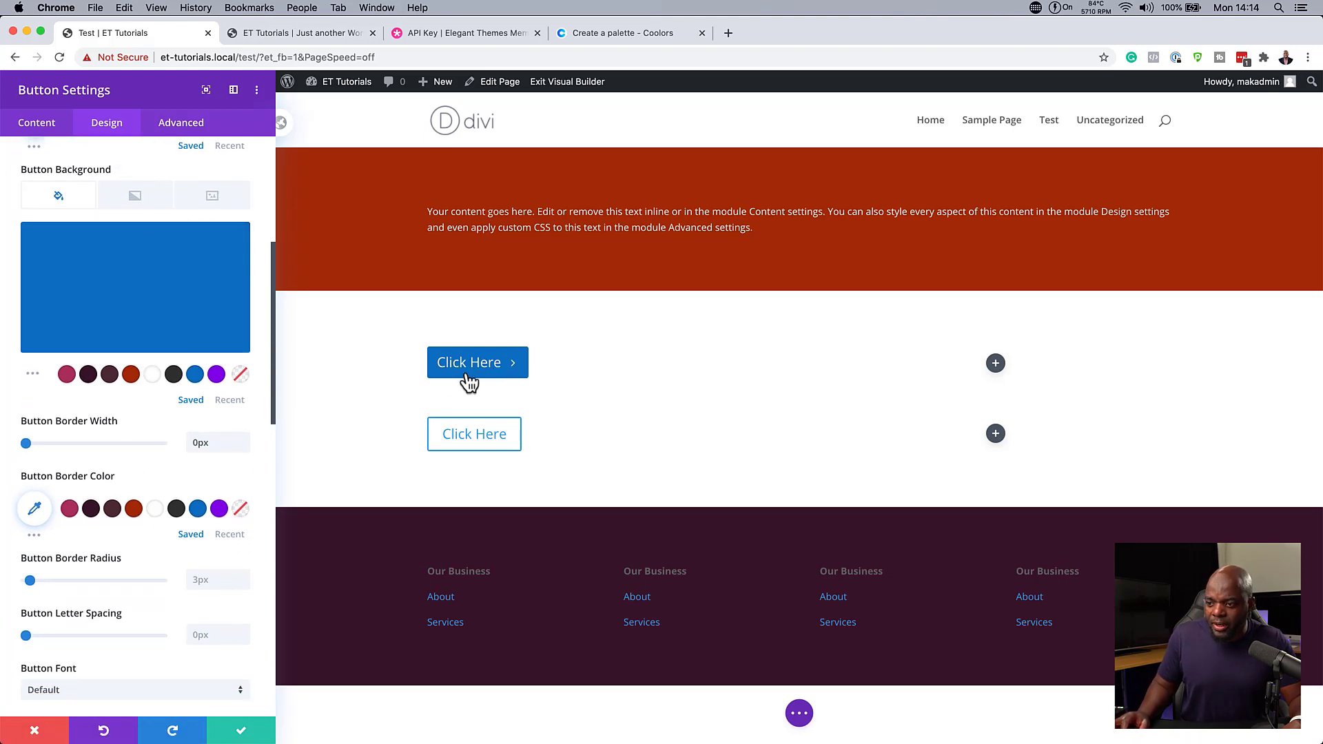
{"action": "scroll", "coordinate": [113, 560], "scroll_direction": "down", "scroll_amount": 5}
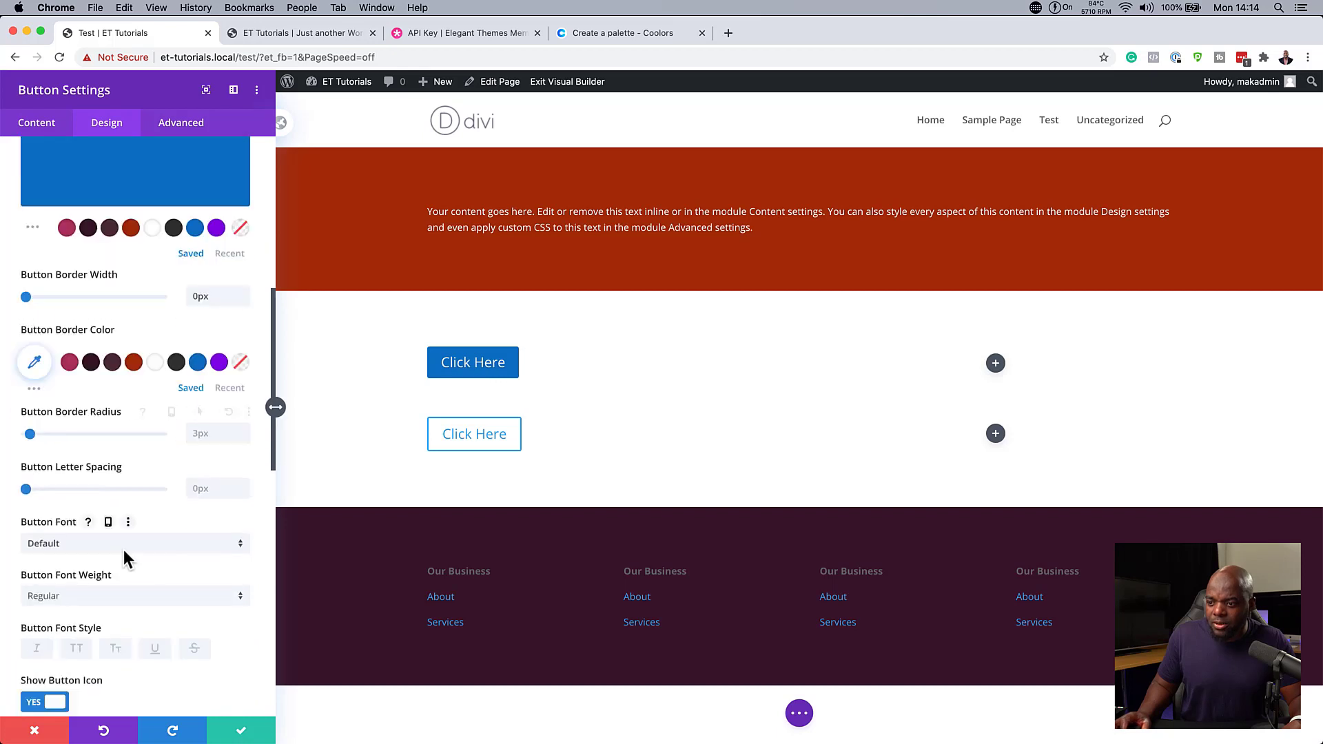
{"action": "left_click", "coordinate": [89, 595]}
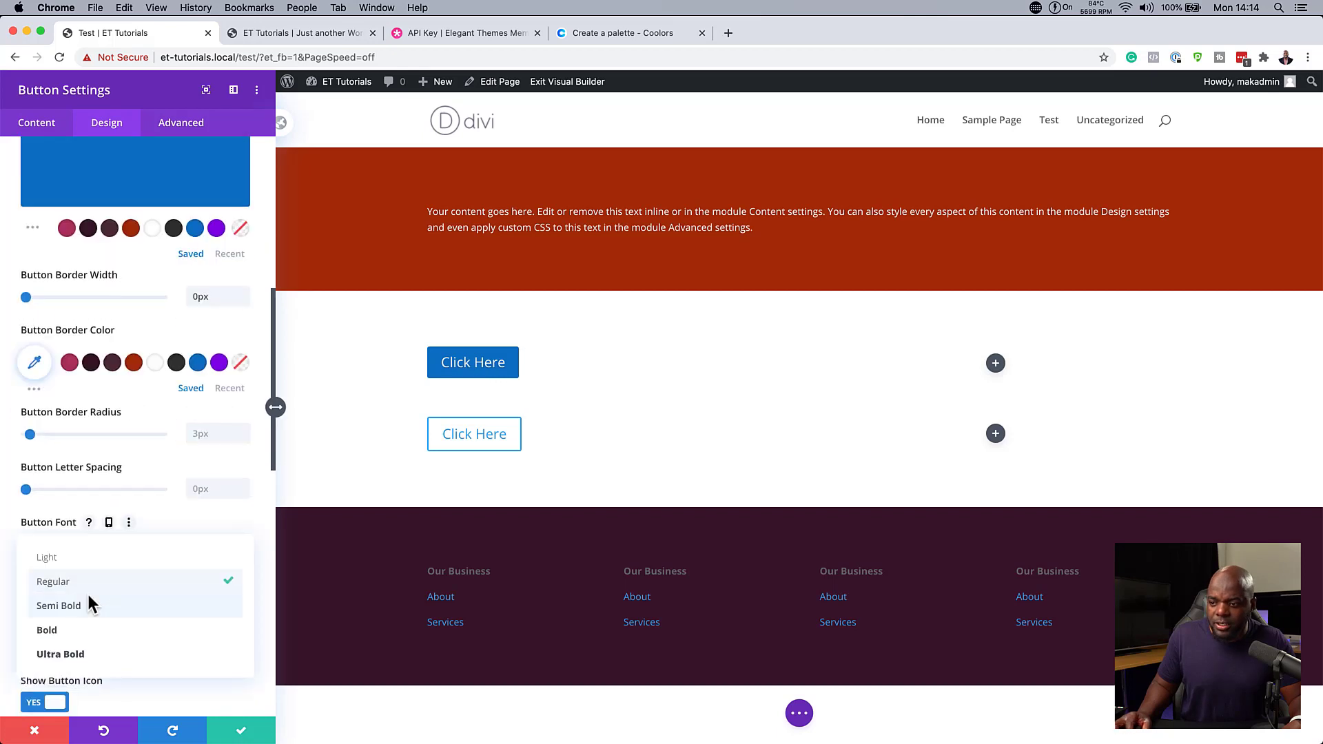
{"action": "left_click", "coordinate": [102, 643]}
{"action": "scroll", "coordinate": [109, 630], "scroll_direction": "down", "scroll_amount": 1}
{"action": "left_click", "coordinate": [77, 636]}
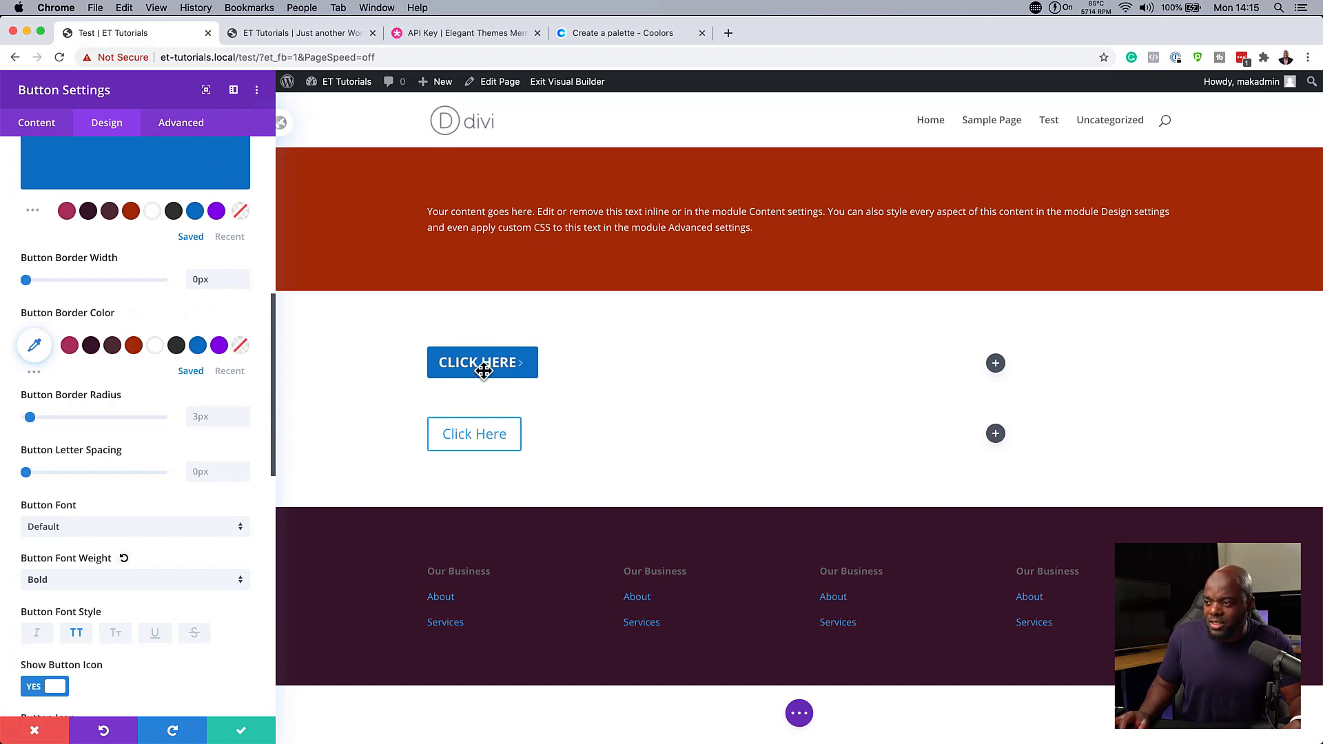
- Make the upper button's styles the default for all Button modules across the site and save its settings
{"action": "right_click", "coordinate": [144, 97]}
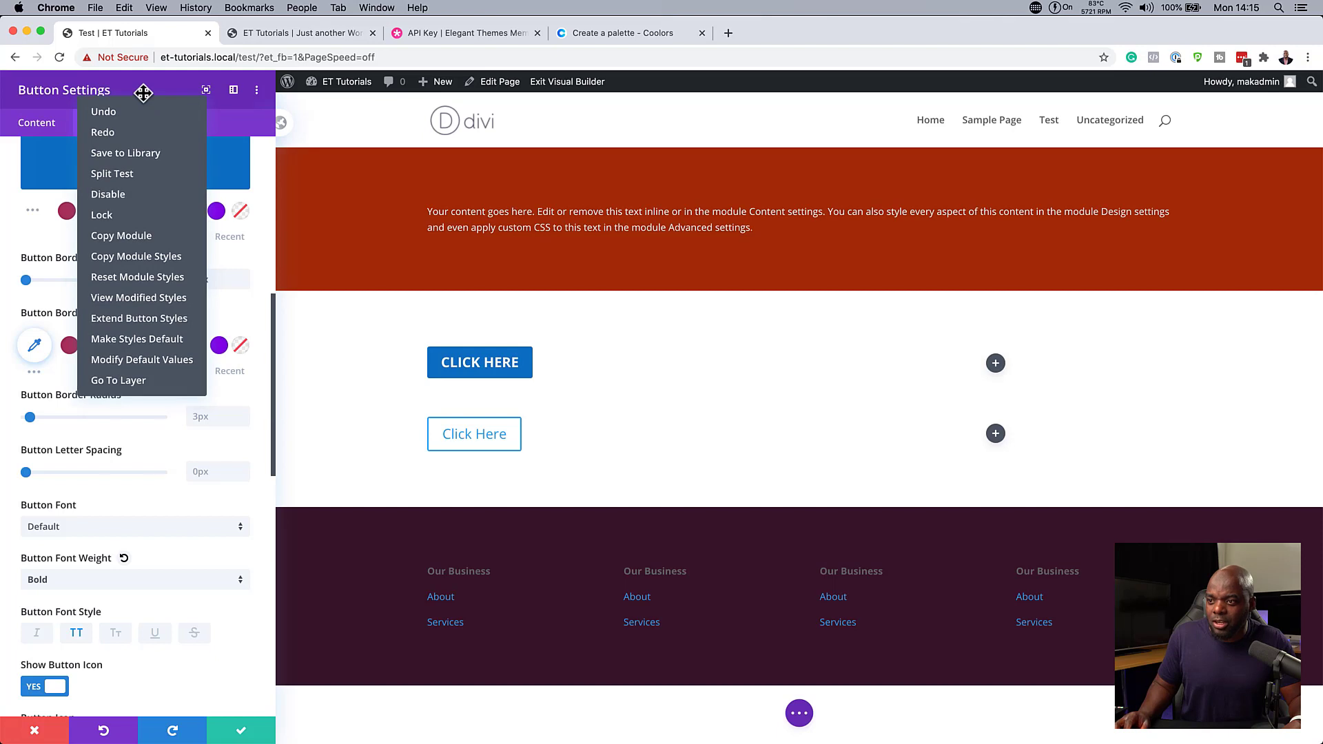
{"action": "left_click", "coordinate": [137, 339]}
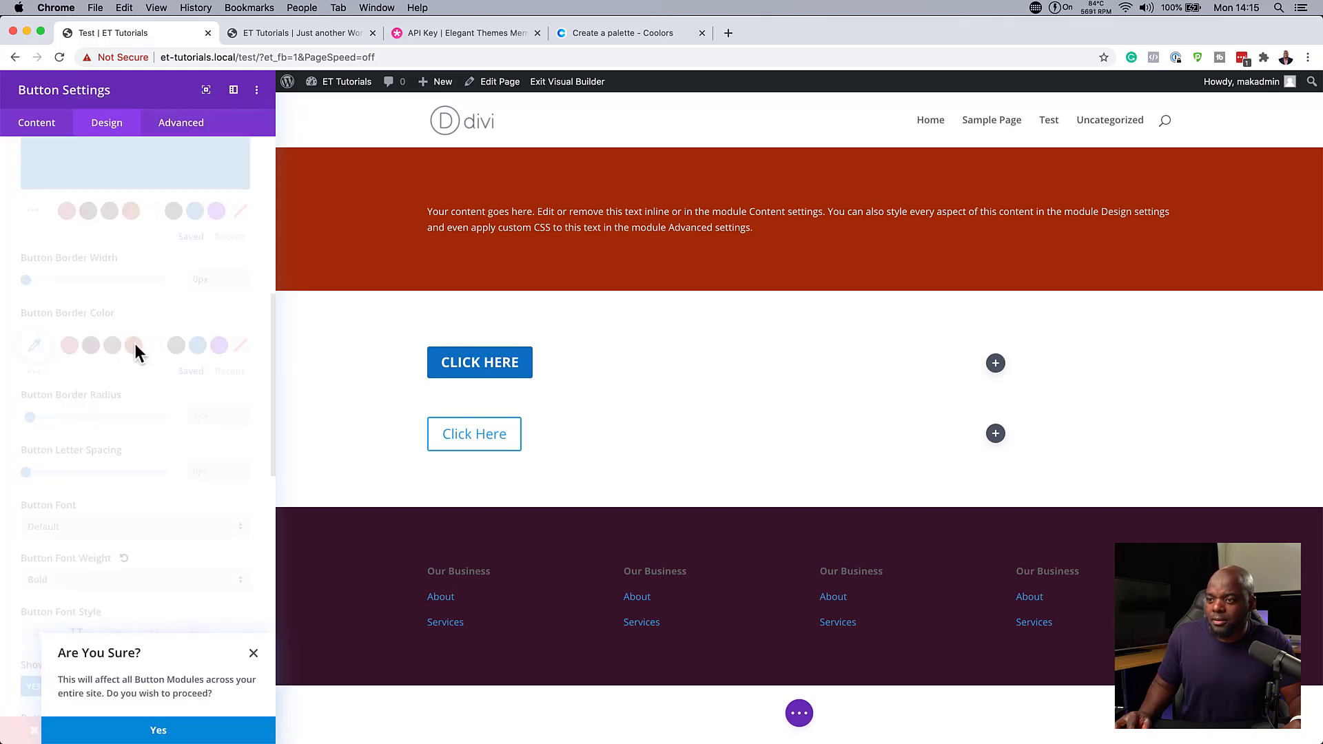
{"action": "left_click", "coordinate": [159, 731]}
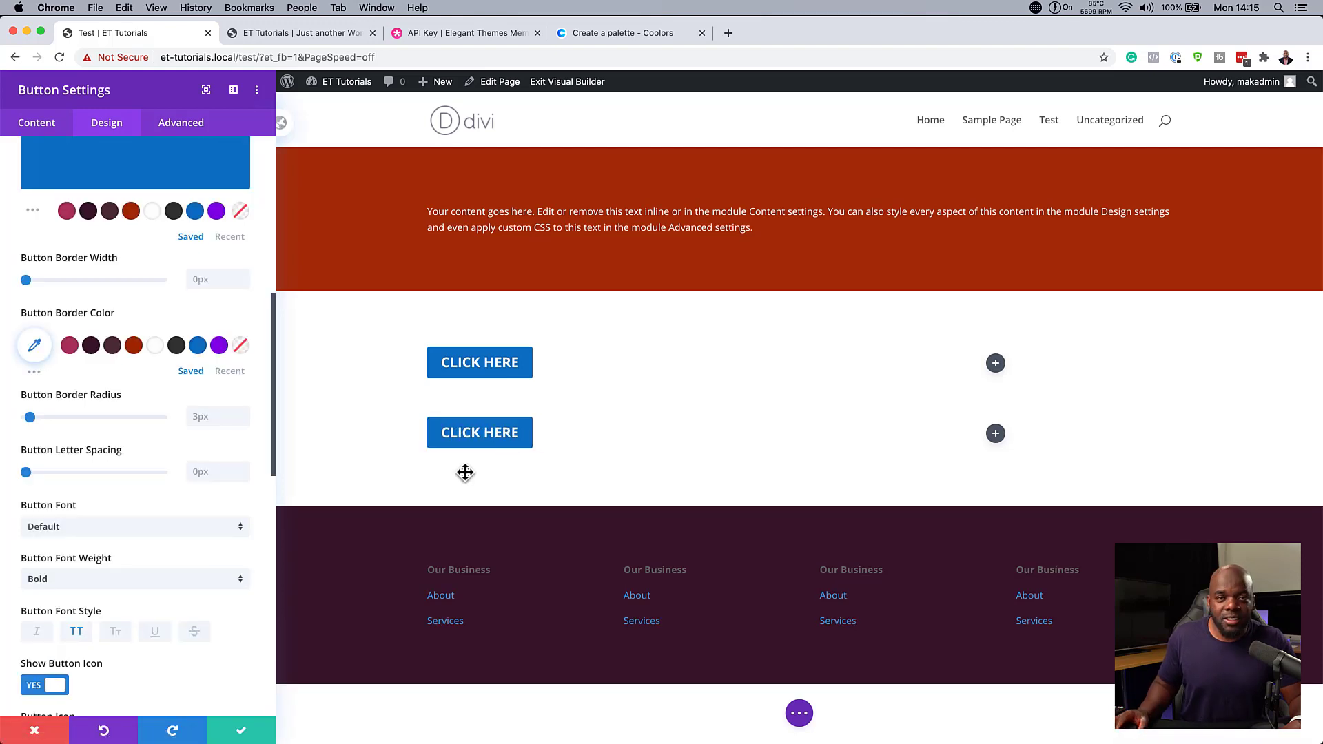
{"action": "left_click", "coordinate": [241, 735]}
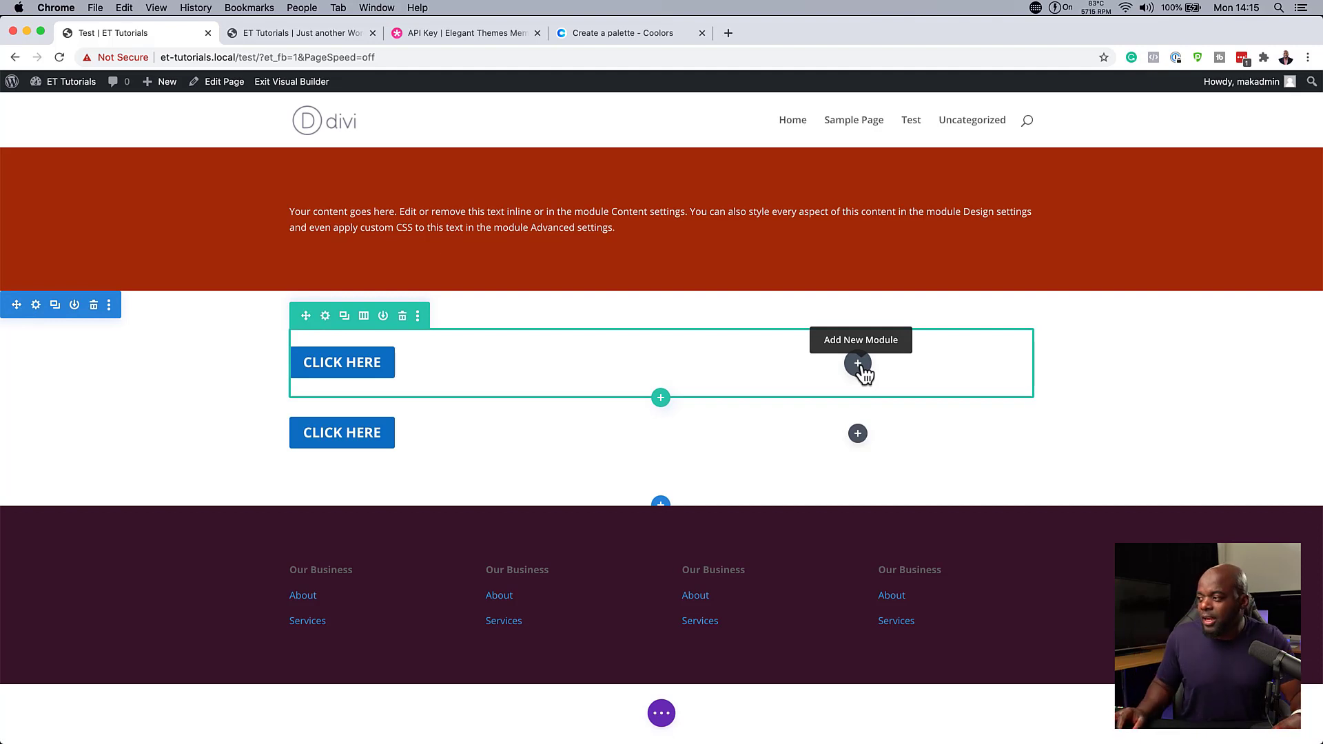
- Insert a Button module in the second column of the upper row and bring up its module options
{"action": "left_click", "coordinate": [860, 368]}
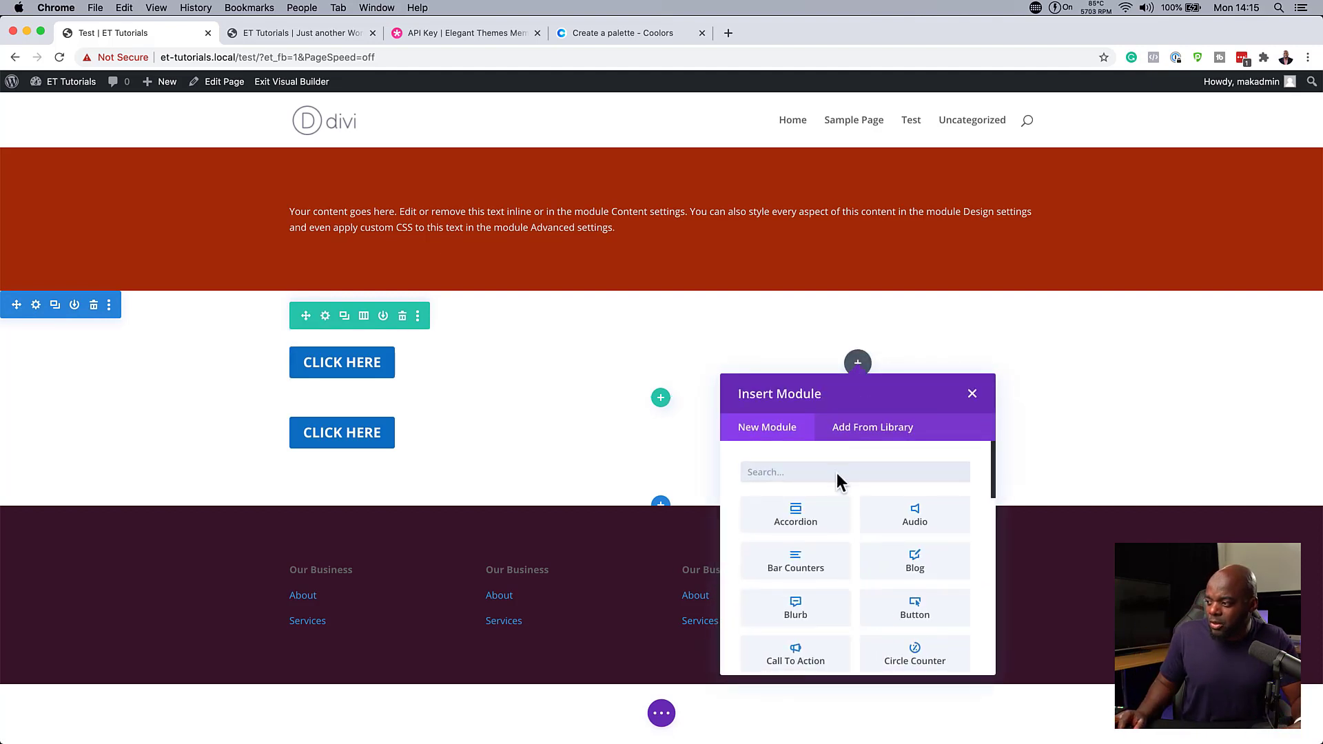
{"action": "type", "text": "button"}
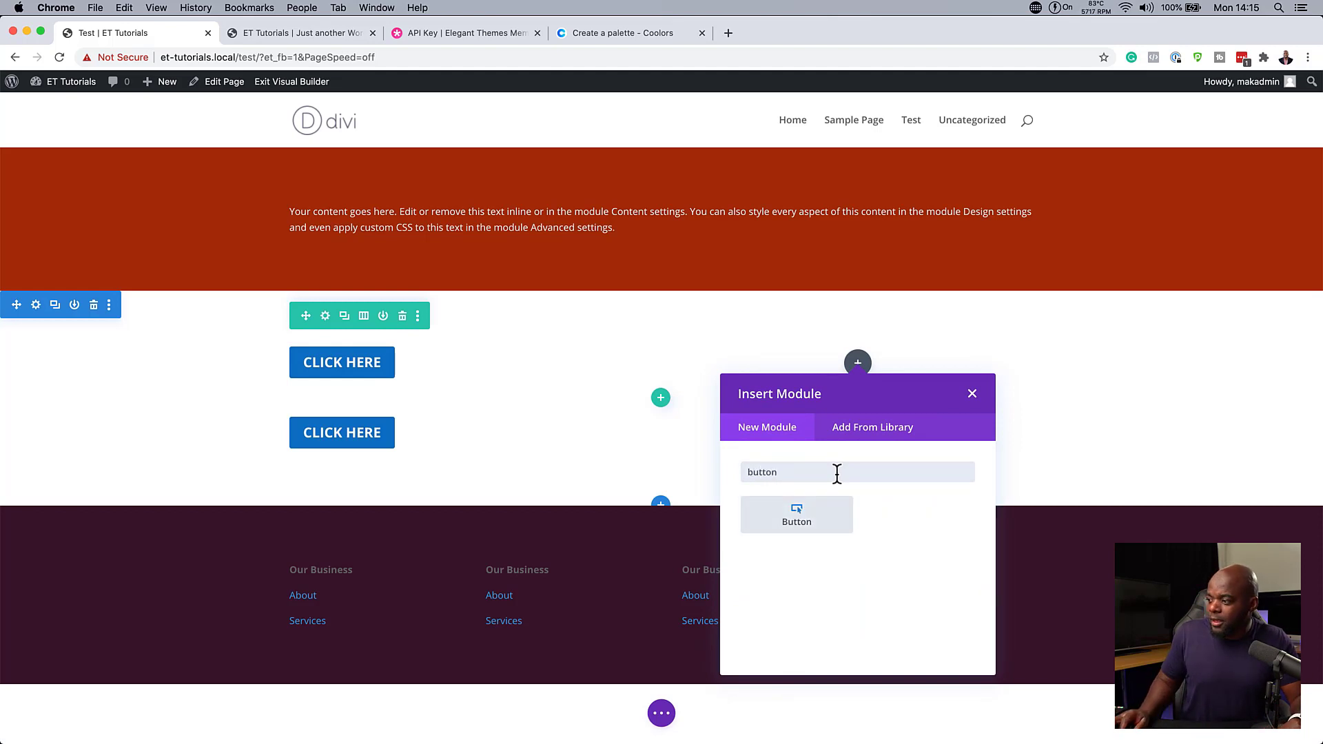
{"action": "left_click", "coordinate": [822, 516]}
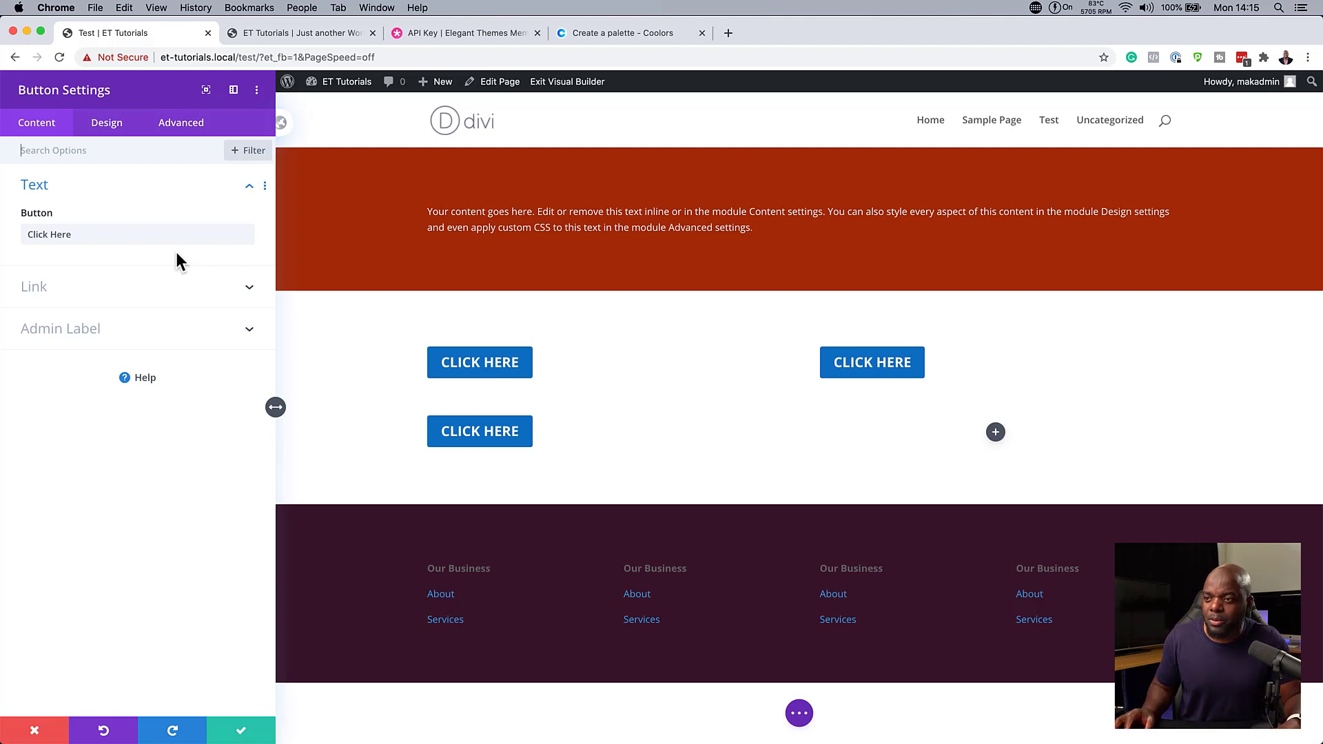
{"action": "right_click", "coordinate": [144, 90]}
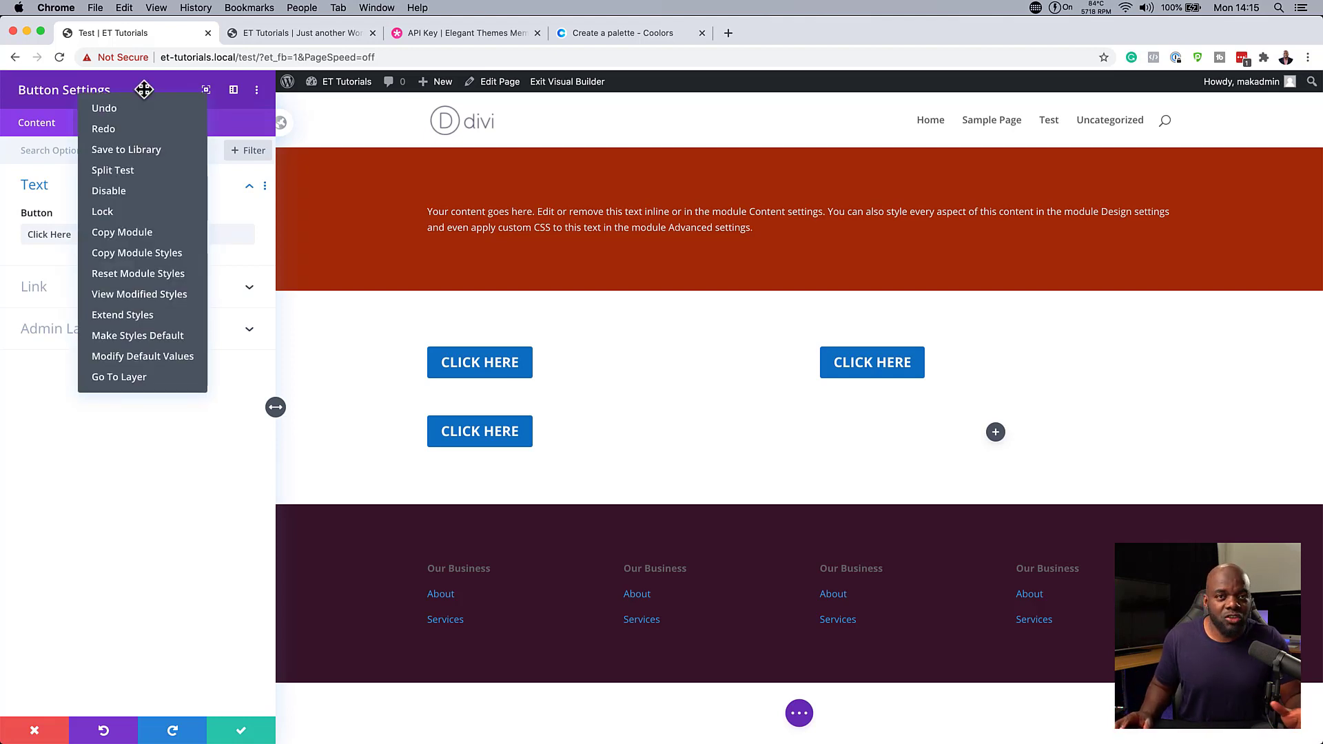